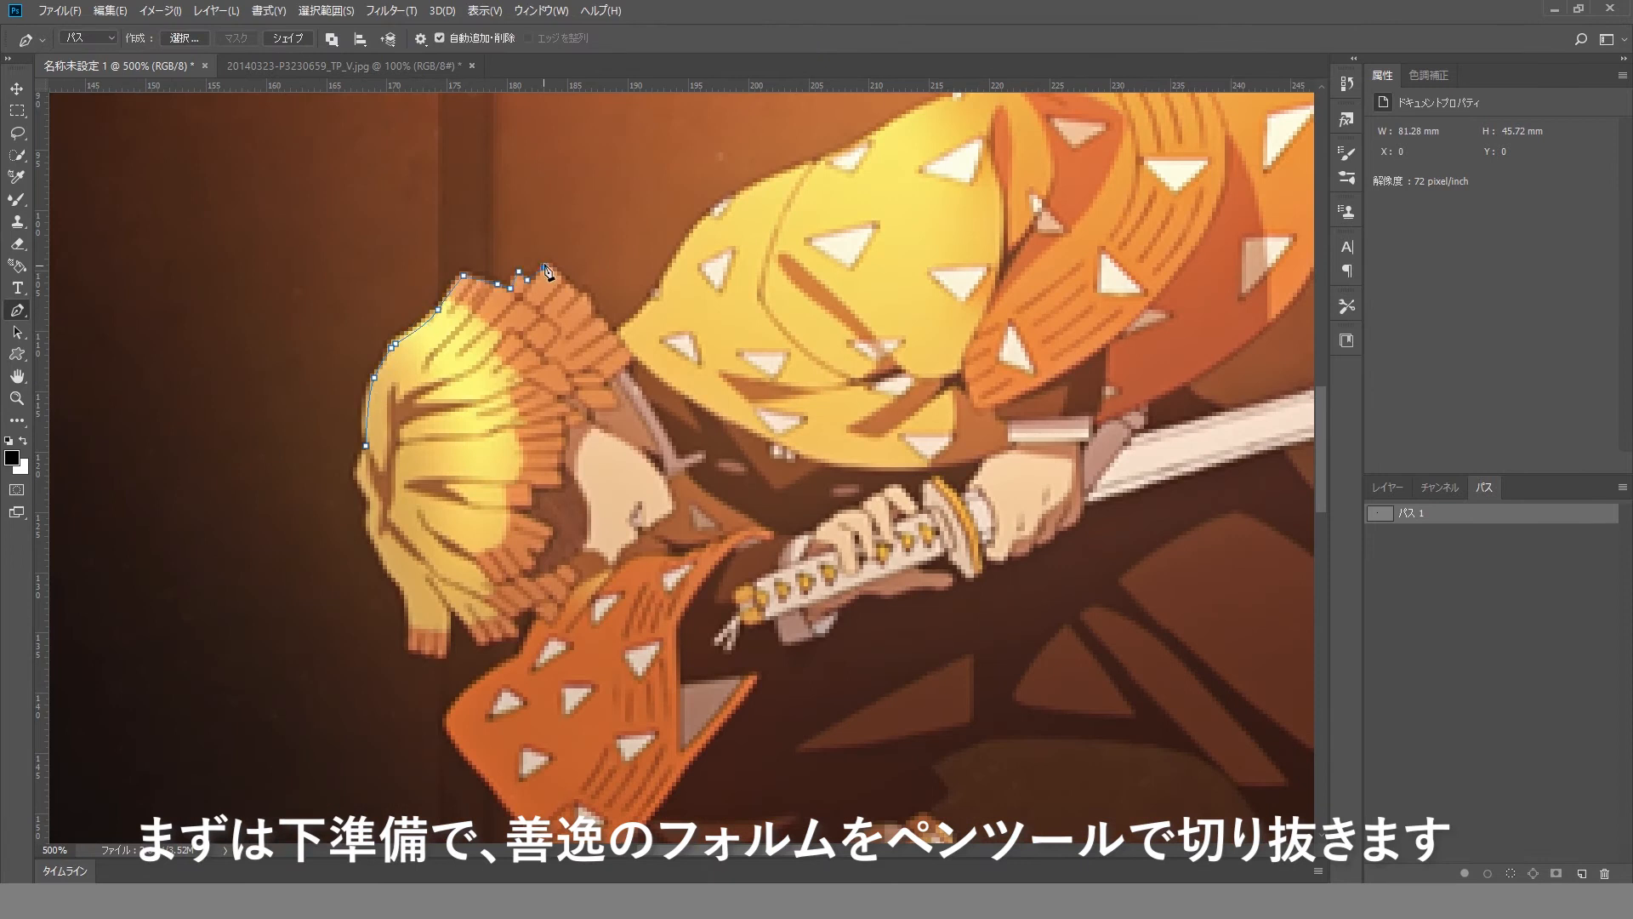
Continue the pen path from the top of the swordsman's hair along his nape and the back of the yellow haori.
click(613, 331)
drag(667, 317, 557, 451)
drag(554, 417, 558, 403)
drag(839, 225, 857, 219)
drag(830, 235, 504, 435)
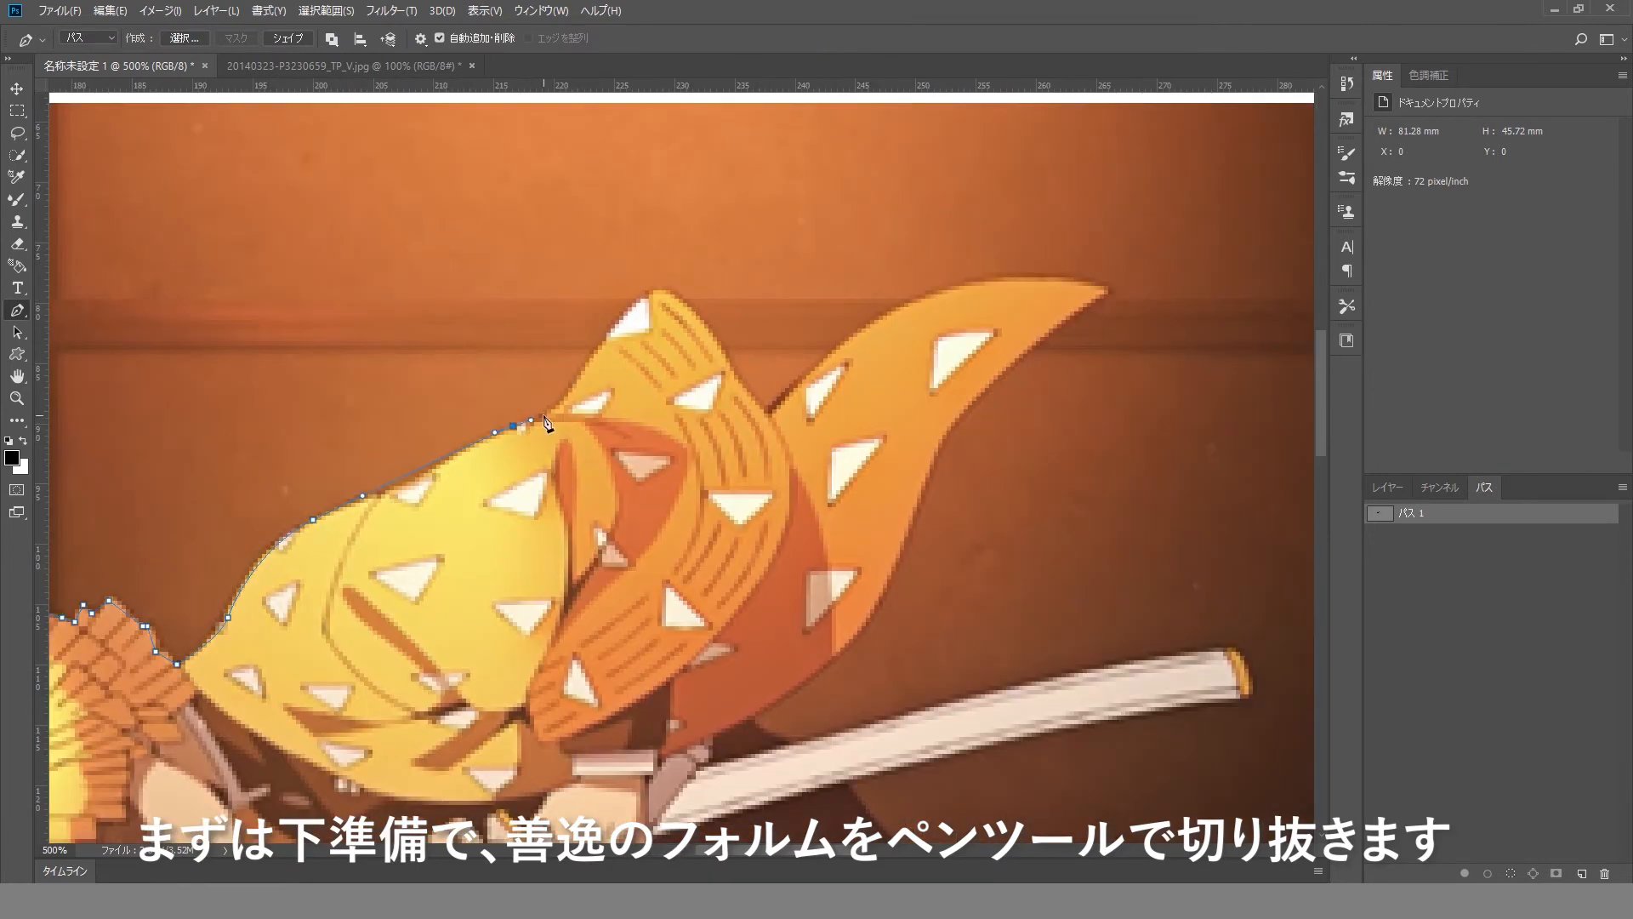
Trace the haori's raised peak and flying tail with the Pen tool, continuing down the tail's lower edge.
click(649, 294)
click(678, 302)
click(710, 327)
drag(720, 351, 723, 360)
click(1109, 290)
drag(998, 379, 942, 442)
drag(826, 646, 873, 484)
drag(862, 516, 842, 531)
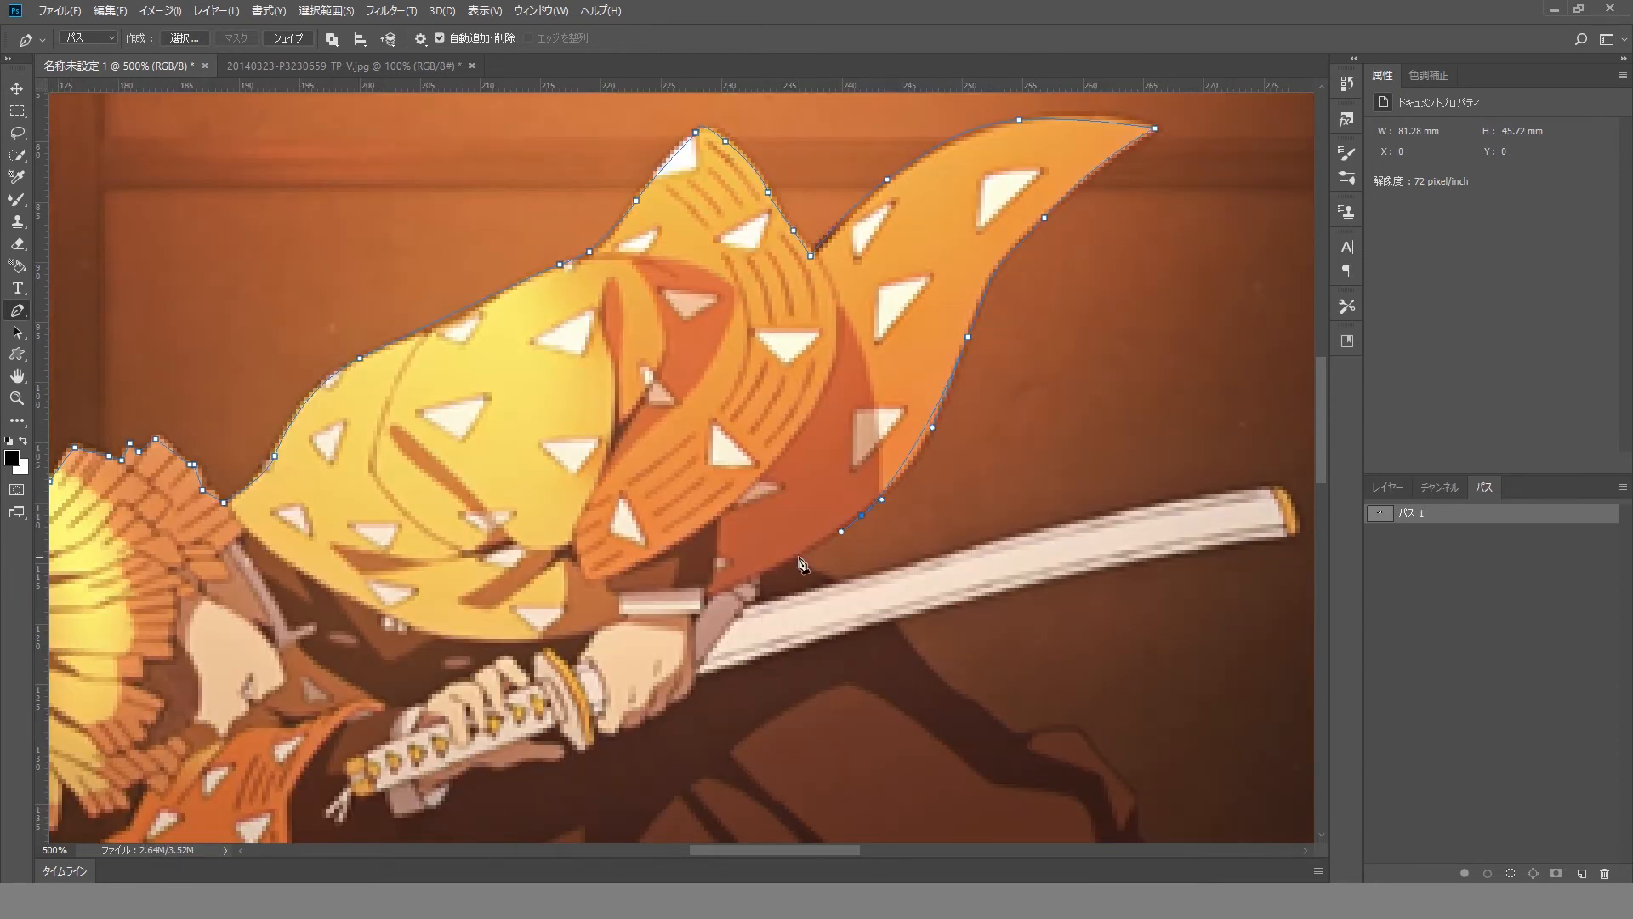
Extend the pen path around the sword's scabbard and down the back of the rear thigh to the lower trouser edge.
click(1145, 502)
drag(1283, 494, 1114, 479)
drag(859, 573, 891, 602)
click(723, 607)
click(915, 623)
click(978, 611)
drag(1010, 612, 889, 365)
click(892, 406)
drag(917, 432, 918, 439)
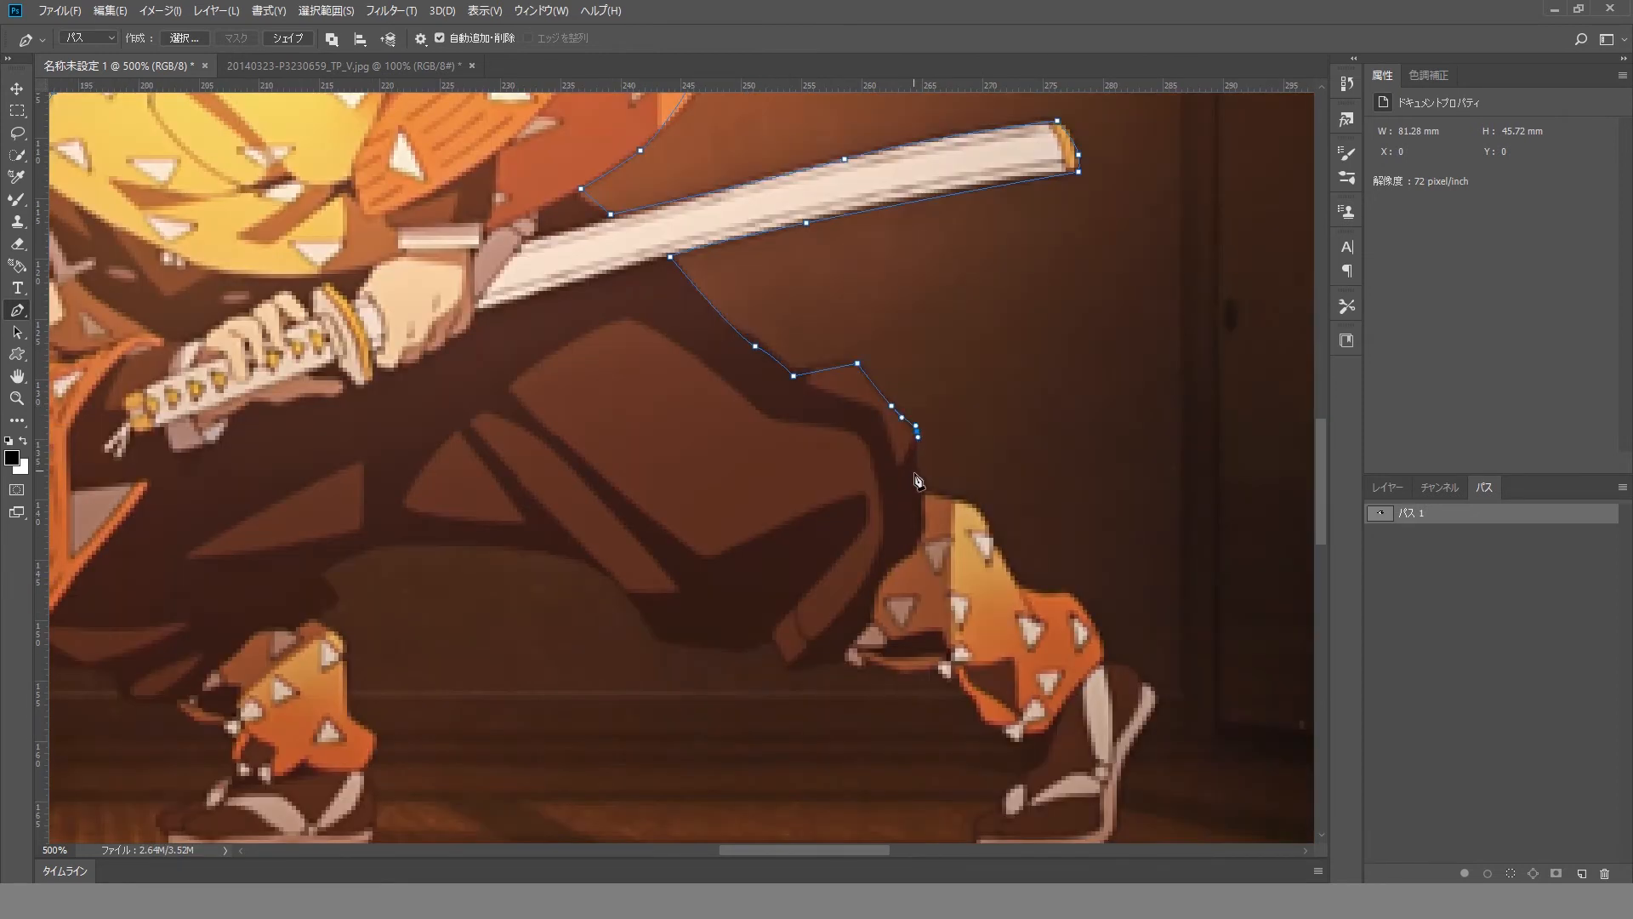
Trace the outer edge of the rear lower leg, its patterned gaiter and the sandal's heel with the Pen tool.
click(913, 474)
click(921, 491)
drag(968, 504, 976, 507)
drag(1035, 599, 940, 497)
drag(920, 482, 924, 484)
drag(962, 490, 968, 490)
drag(1043, 575, 1052, 582)
click(1060, 596)
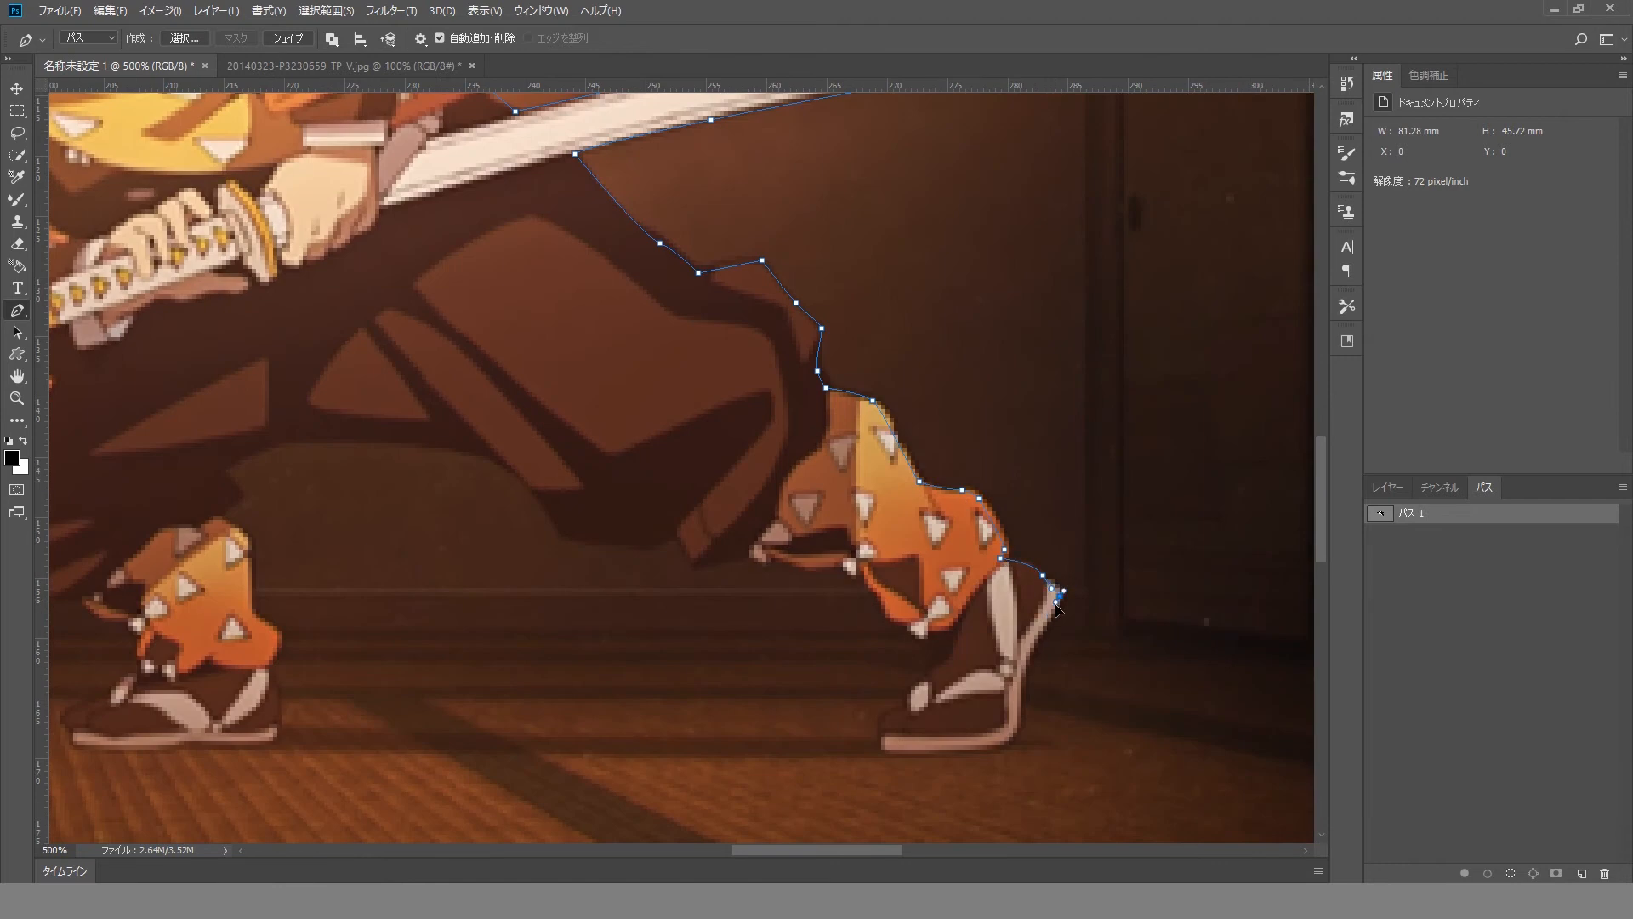
drag(1030, 648, 1025, 665)
drag(1018, 711, 1018, 720)
Trace the inner side of the rear foot and gaiter, and the underside of the trousers between the legs.
click(919, 633)
click(898, 622)
click(859, 570)
click(805, 567)
click(766, 557)
click(732, 558)
click(830, 625)
drag(588, 466, 605, 518)
click(749, 612)
drag(595, 516, 763, 468)
drag(645, 470, 602, 477)
click(577, 500)
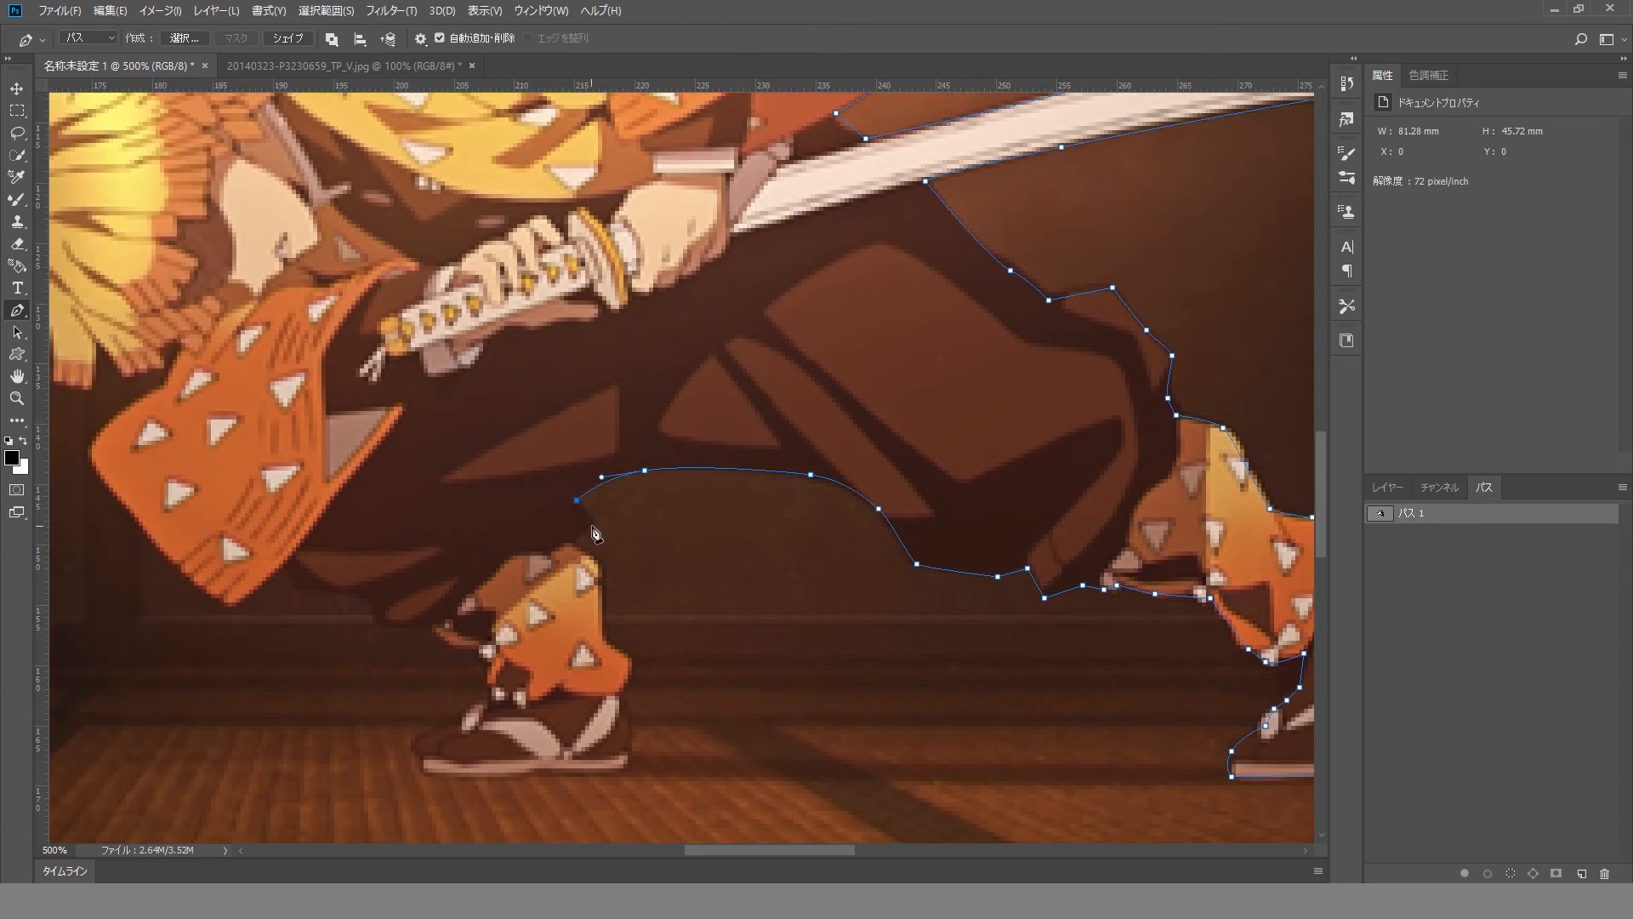
Outline the front leg, its gaiter and sandal with the pen path, continuing up to the trouser hem.
click(594, 525)
click(572, 541)
click(594, 556)
click(602, 572)
click(579, 777)
drag(439, 780, 422, 775)
click(474, 645)
drag(449, 645, 444, 641)
click(432, 624)
drag(420, 623, 699, 630)
click(664, 631)
drag(652, 605, 647, 600)
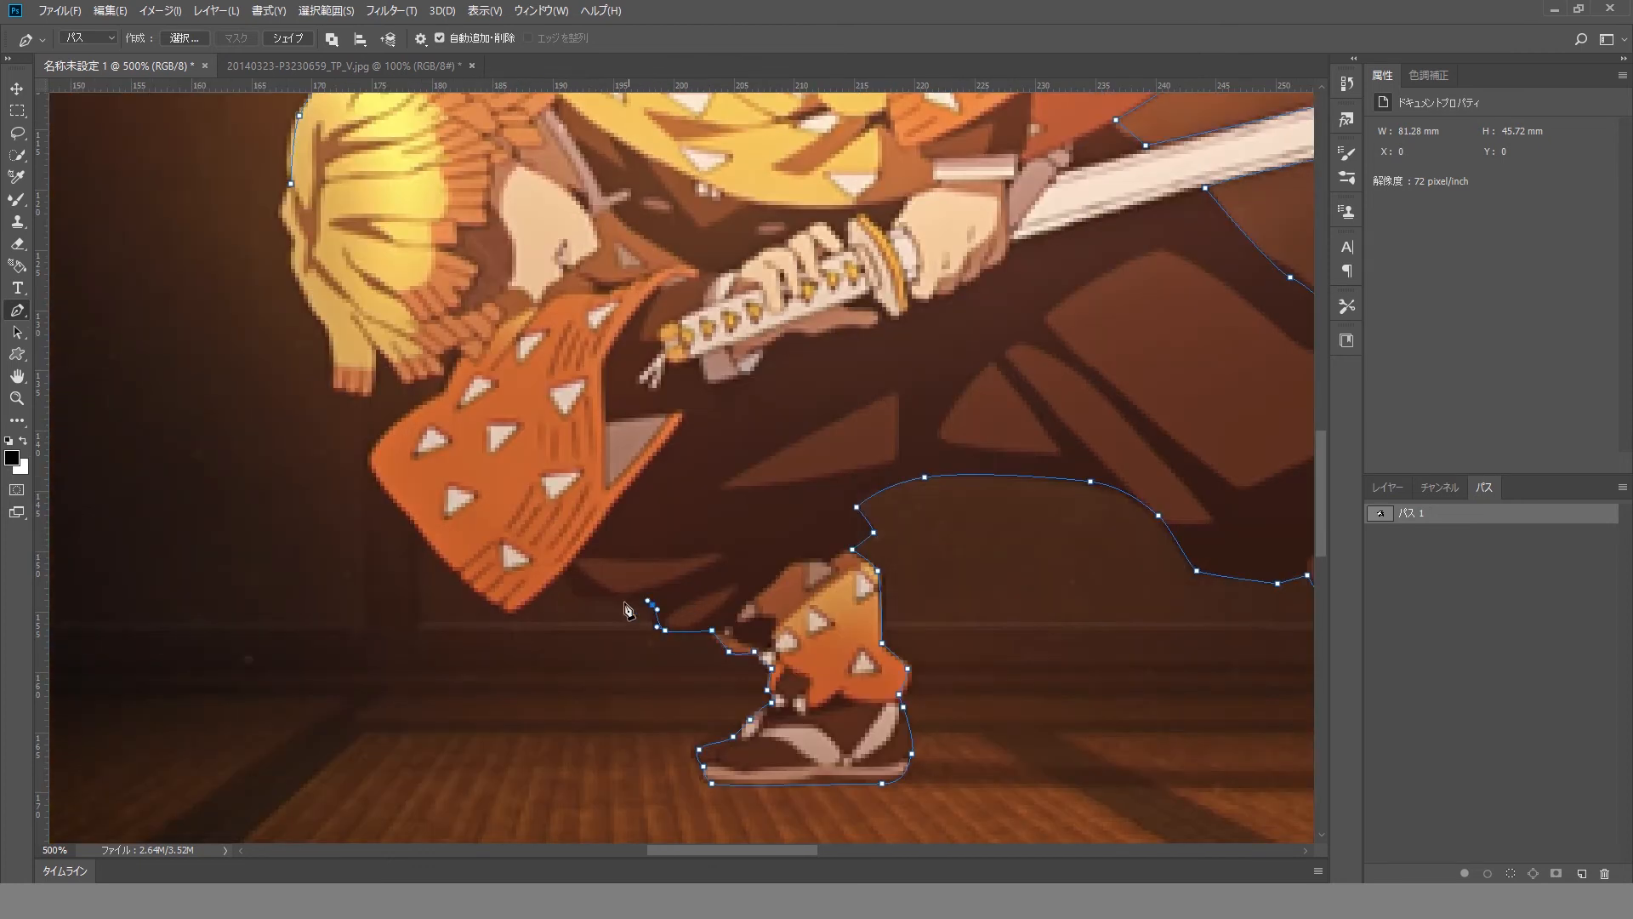
Trace the remaining hem, the orange sleeve and the hanging hair, closing the path around the swordsman.
click(592, 600)
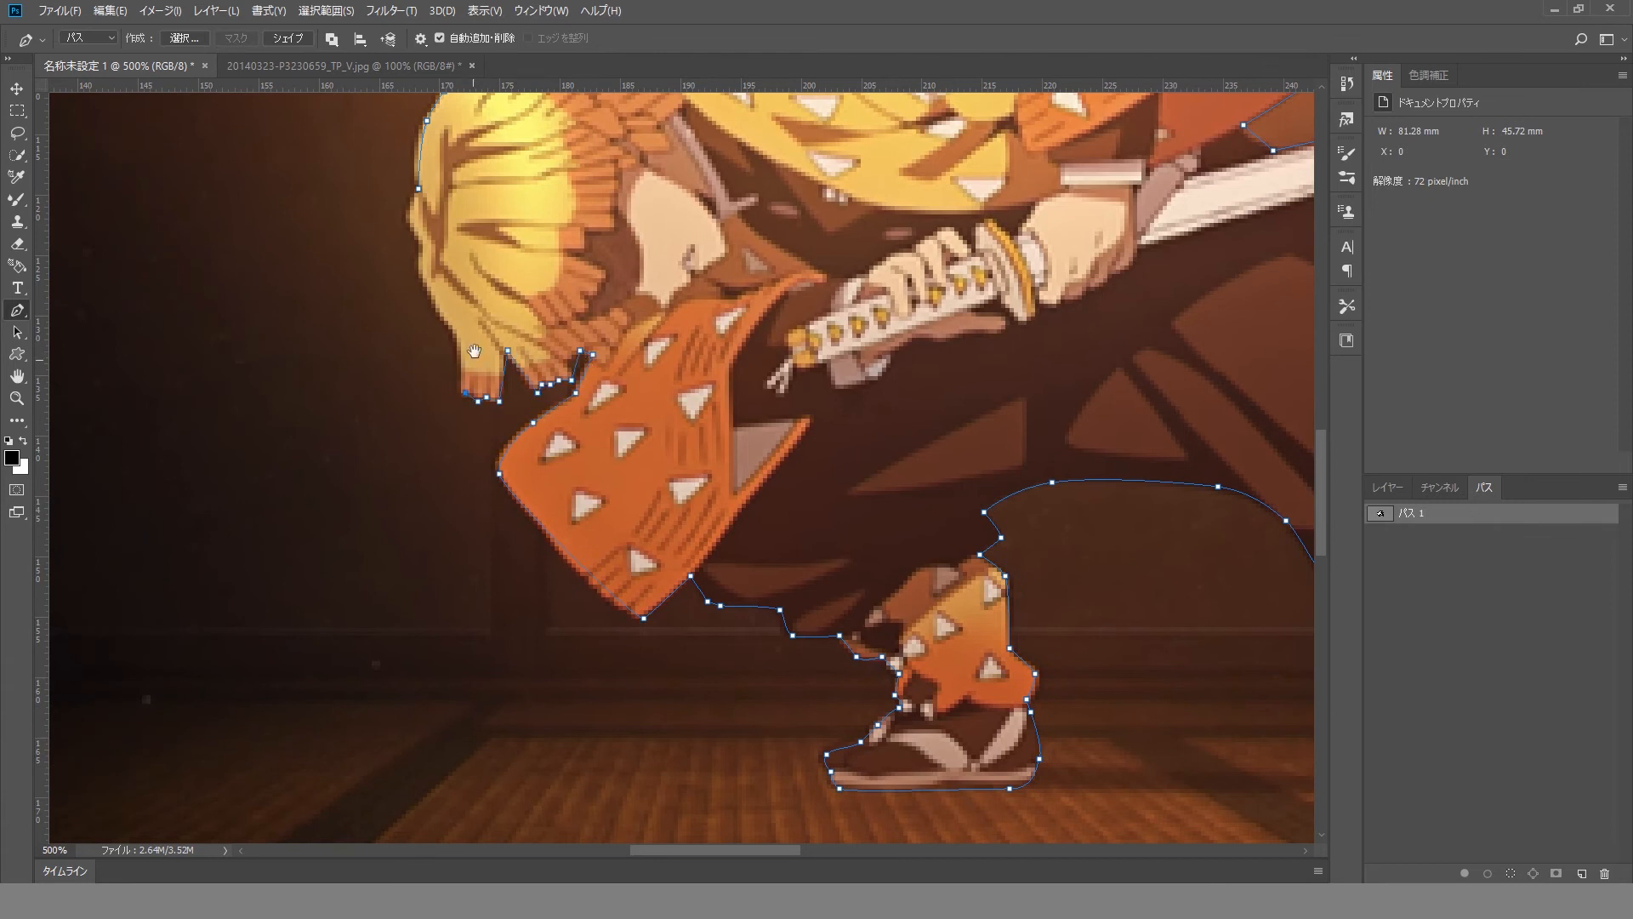
drag(474, 350, 554, 529)
drag(538, 517, 528, 508)
key(ctrl+minus)
key(ctrl+minus)
key(ctrl+minus)
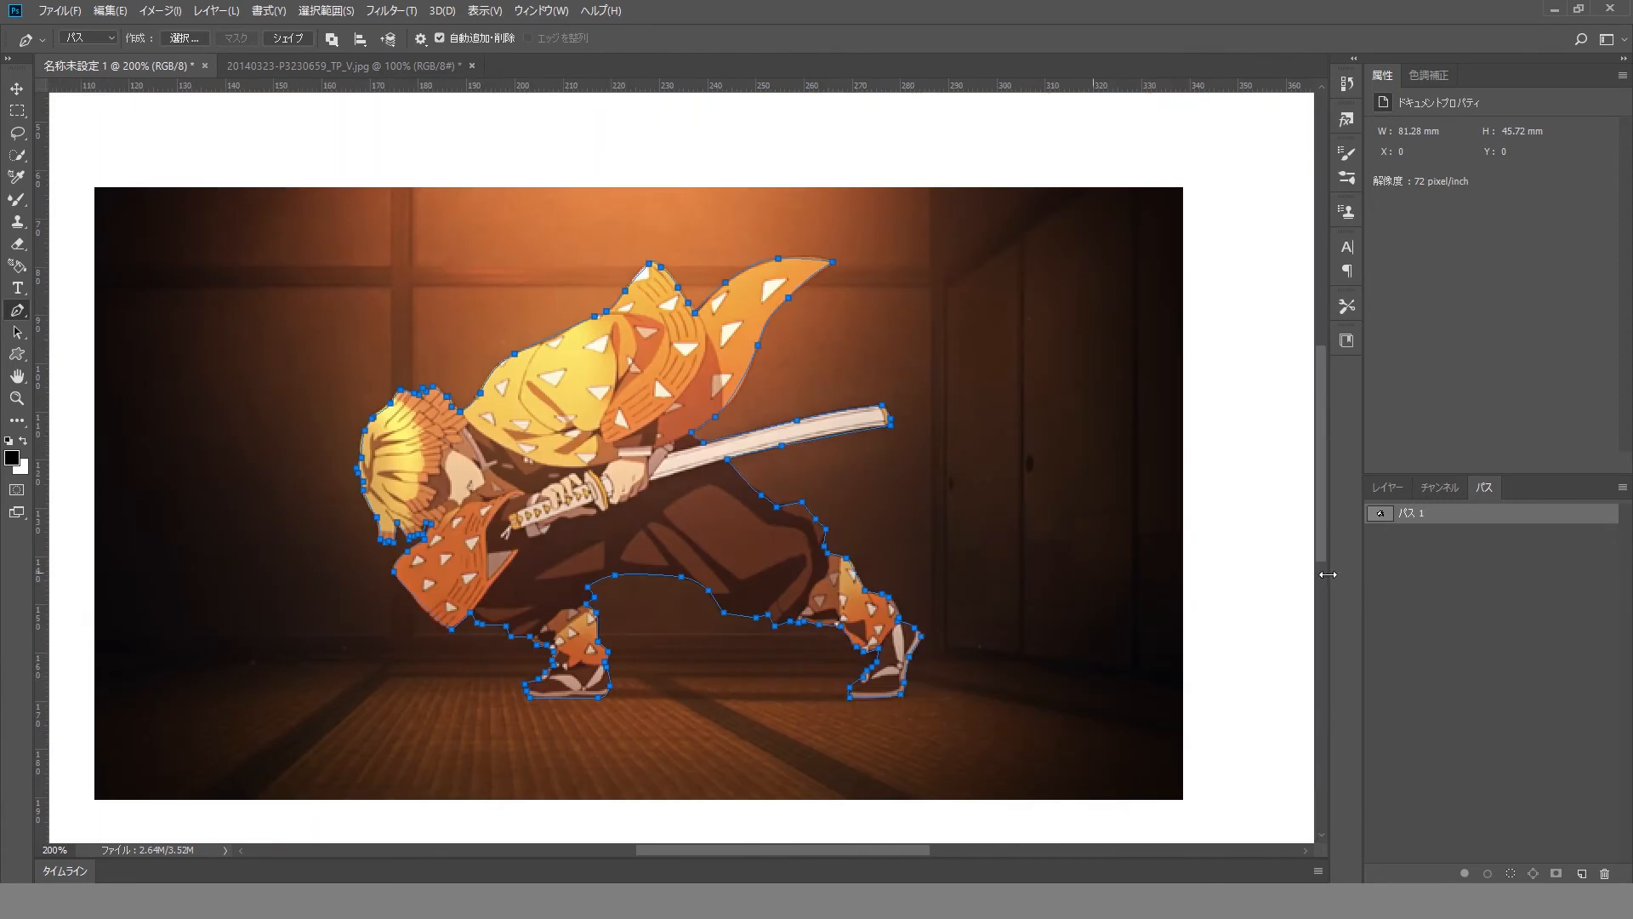
Convert the closed path to a selection and invert it so the area around the figure is selected.
key(ctrl+Return)
key(ctrl+minus)
drag(583, 317, 590, 302)
key(ctrl+shift+i)
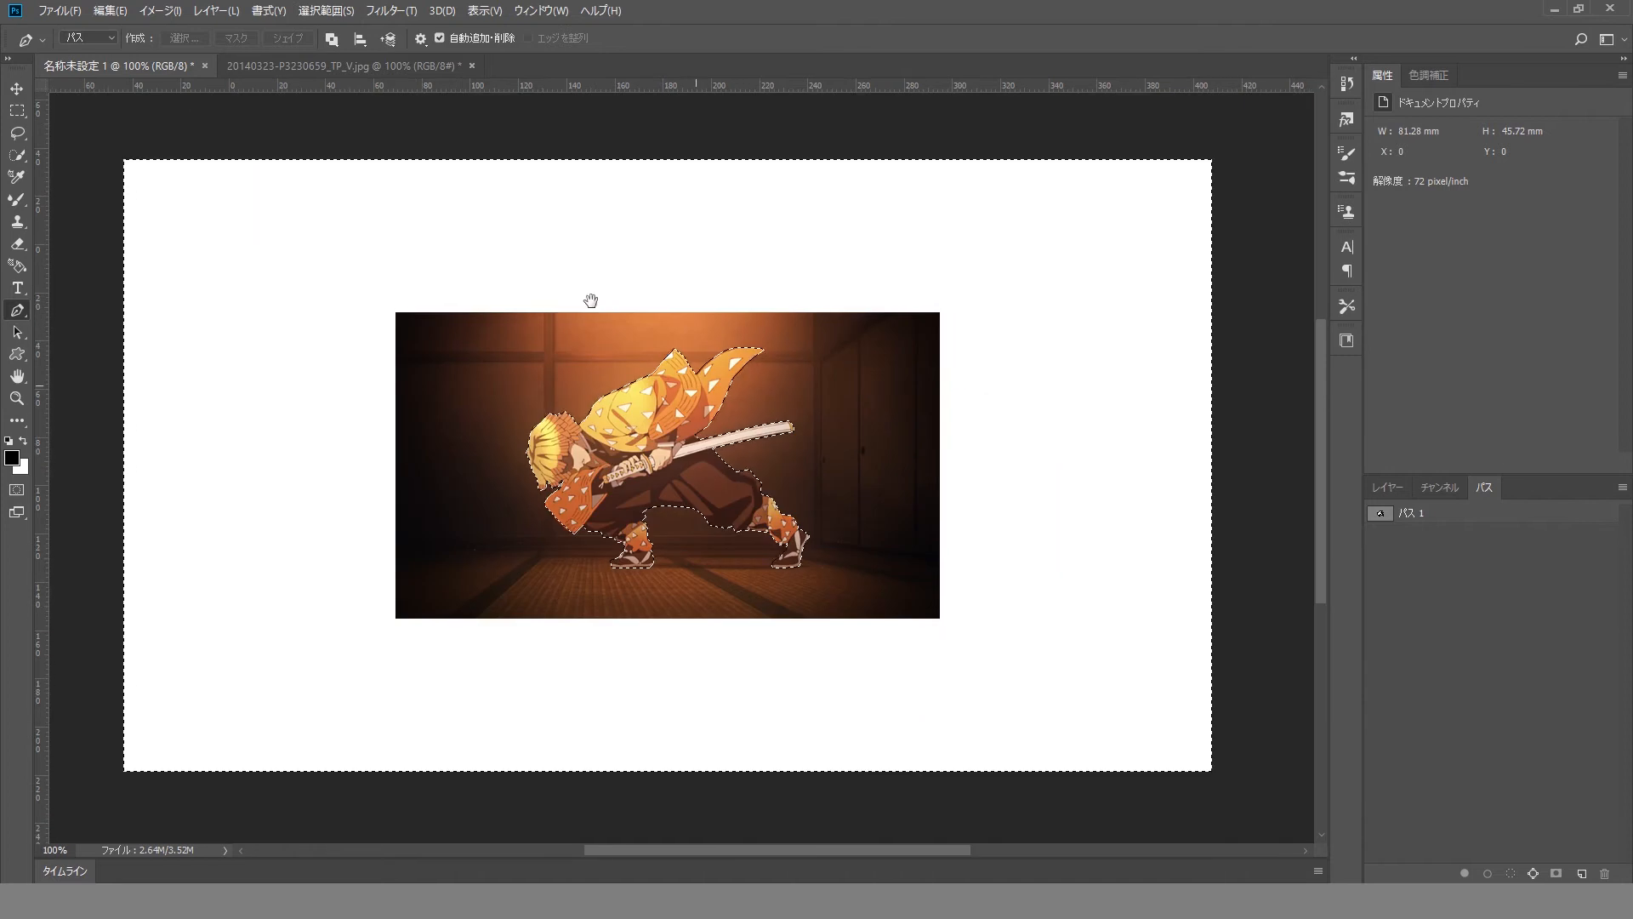
Delete the selected surroundings from the swordsman's layer and clear the selection.
click(1390, 487)
click(1458, 591)
key(Delete)
key(ctrl+d)
click(17, 88)
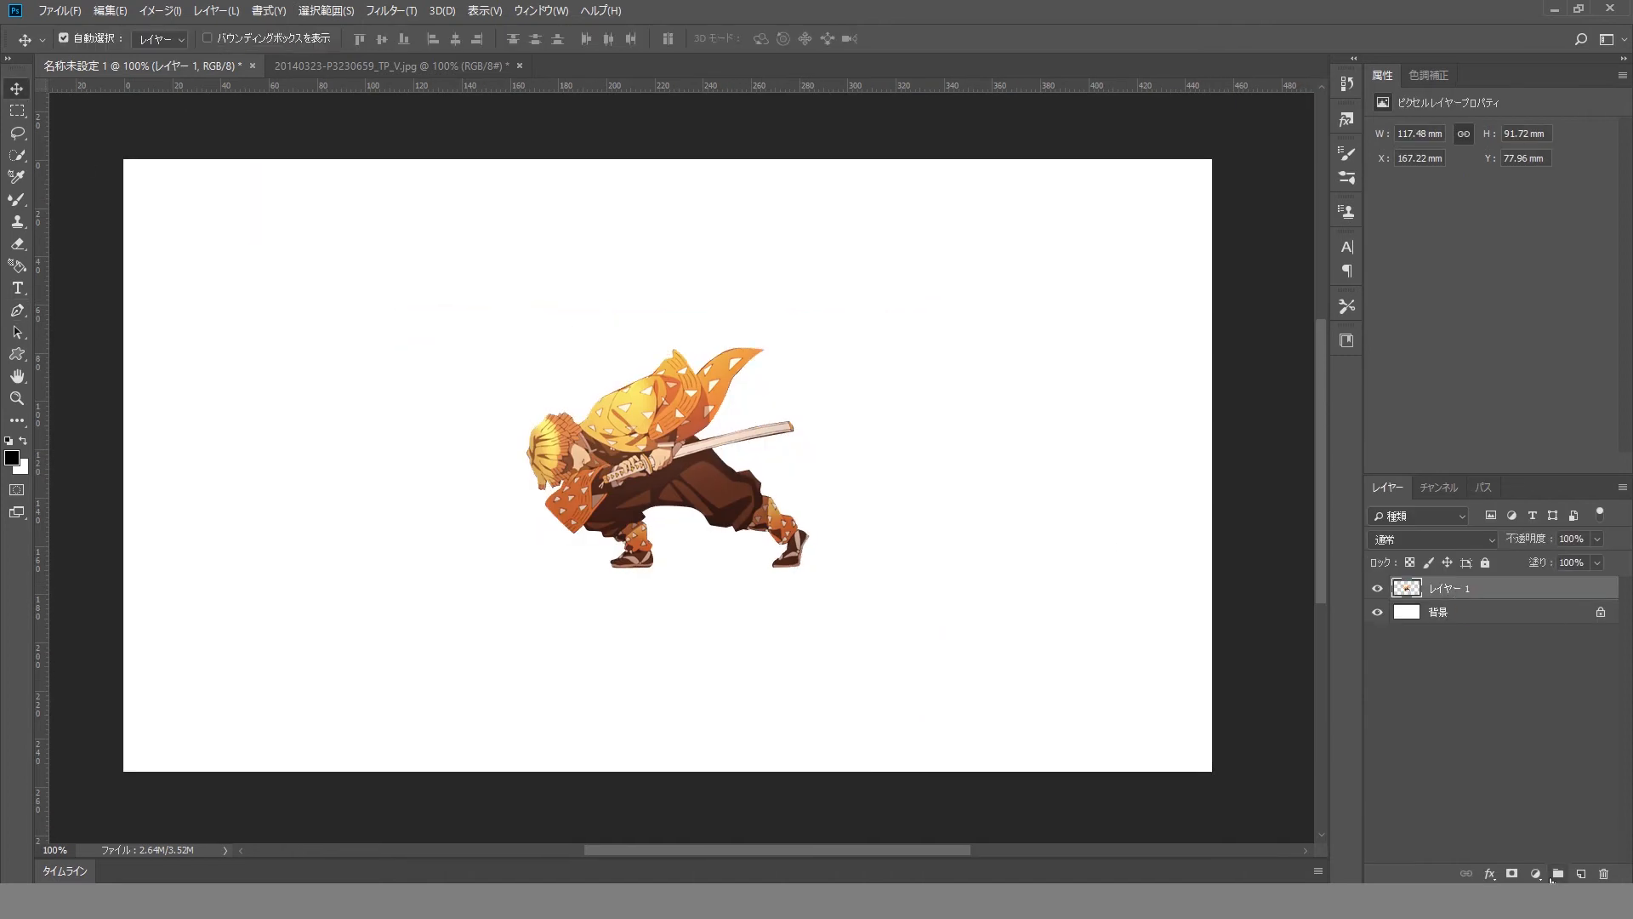
Add a Levels adjustment clipped to the figure, with input black 193, midtone 0.01 and output white about 24, making it a black silhouette.
click(1535, 873)
click(1562, 645)
drag(1502, 253, 1614, 232)
drag(1396, 253, 1556, 230)
mouse_move(1396, 305)
mouse_down()
mouse_move(1486, 298)
mouse_move(1393, 304)
mouse_up()
click(1504, 463)
drag(1607, 306, 1472, 323)
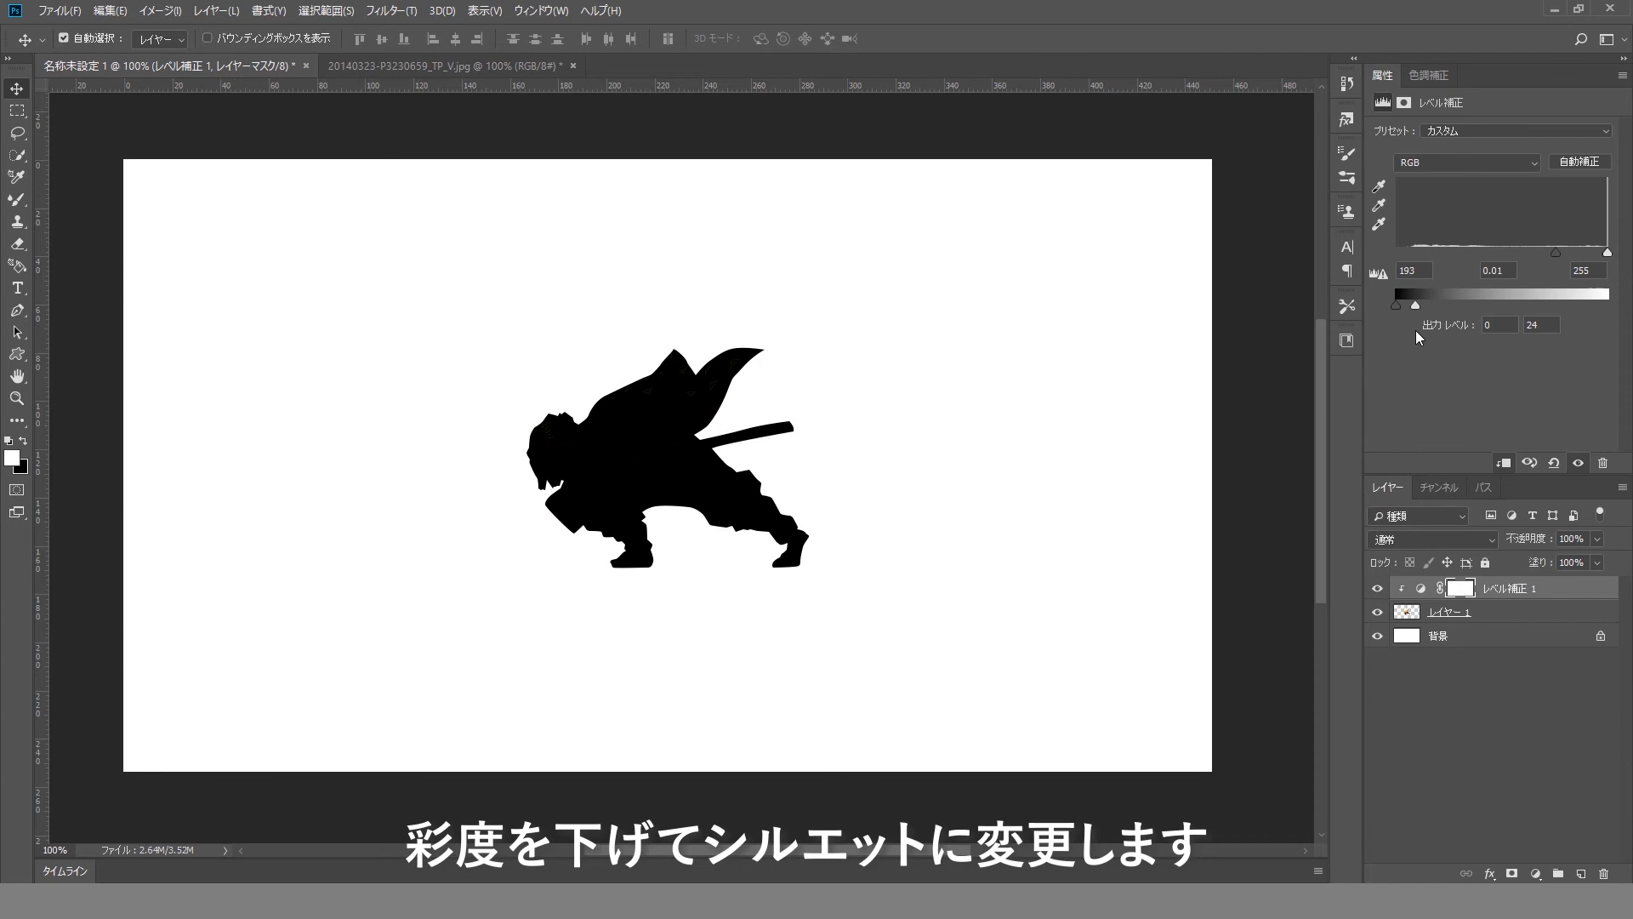
click(1454, 612)
key(ctrl+t)
drag(809, 567, 872, 609)
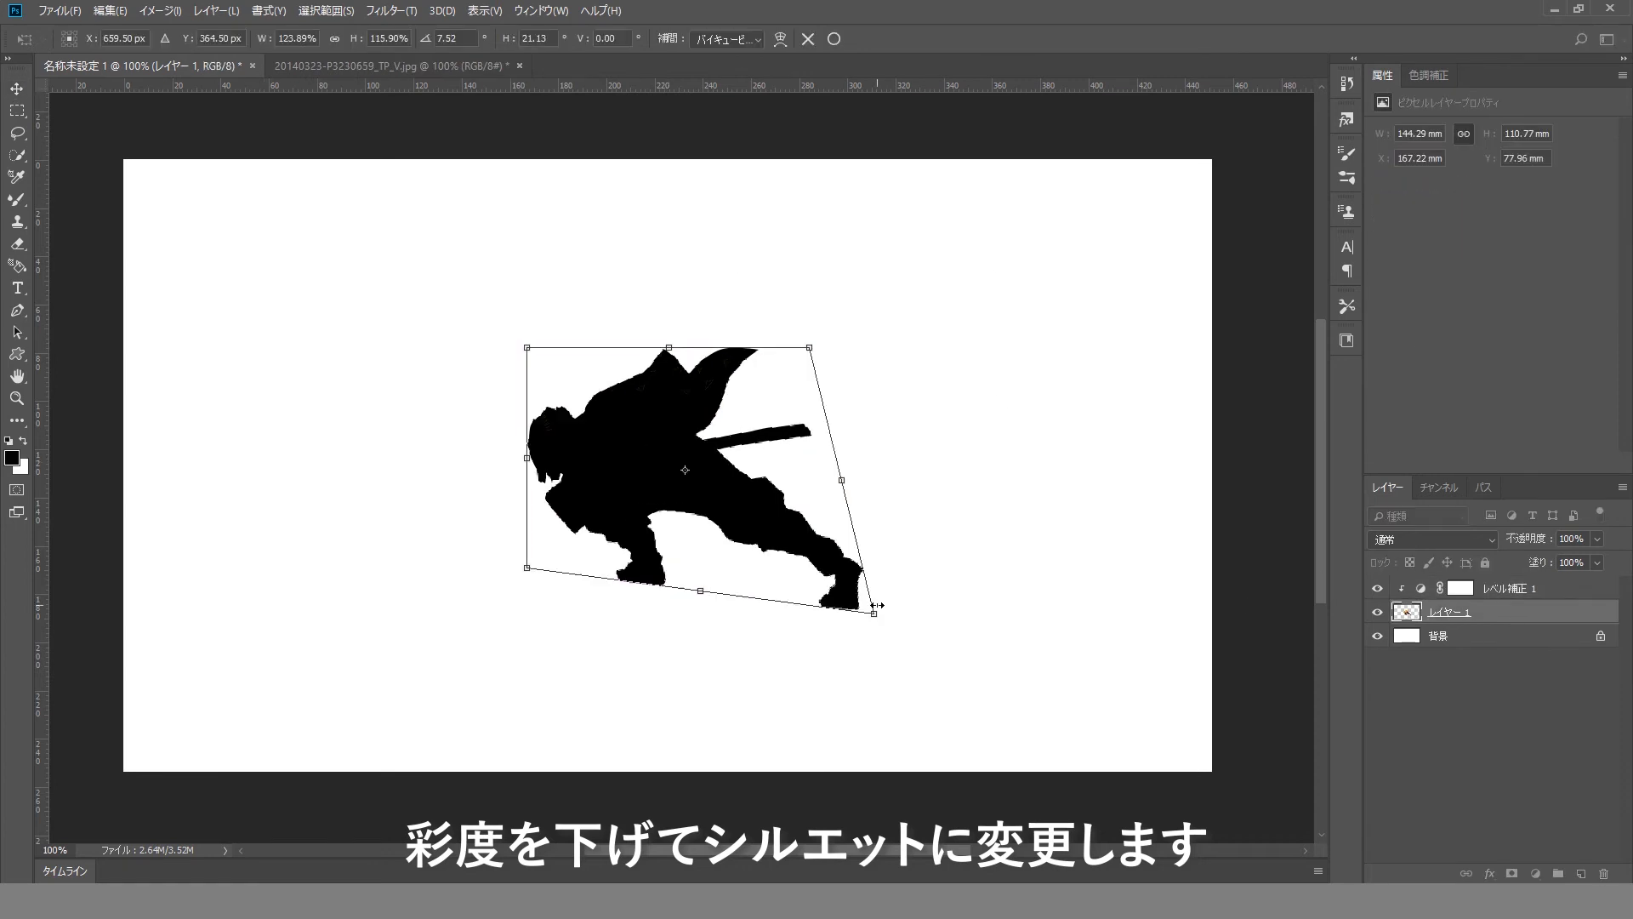
key(ctrl+z)
key(Escape)
click(772, 464)
drag(702, 453, 678, 509)
key(ctrl+z)
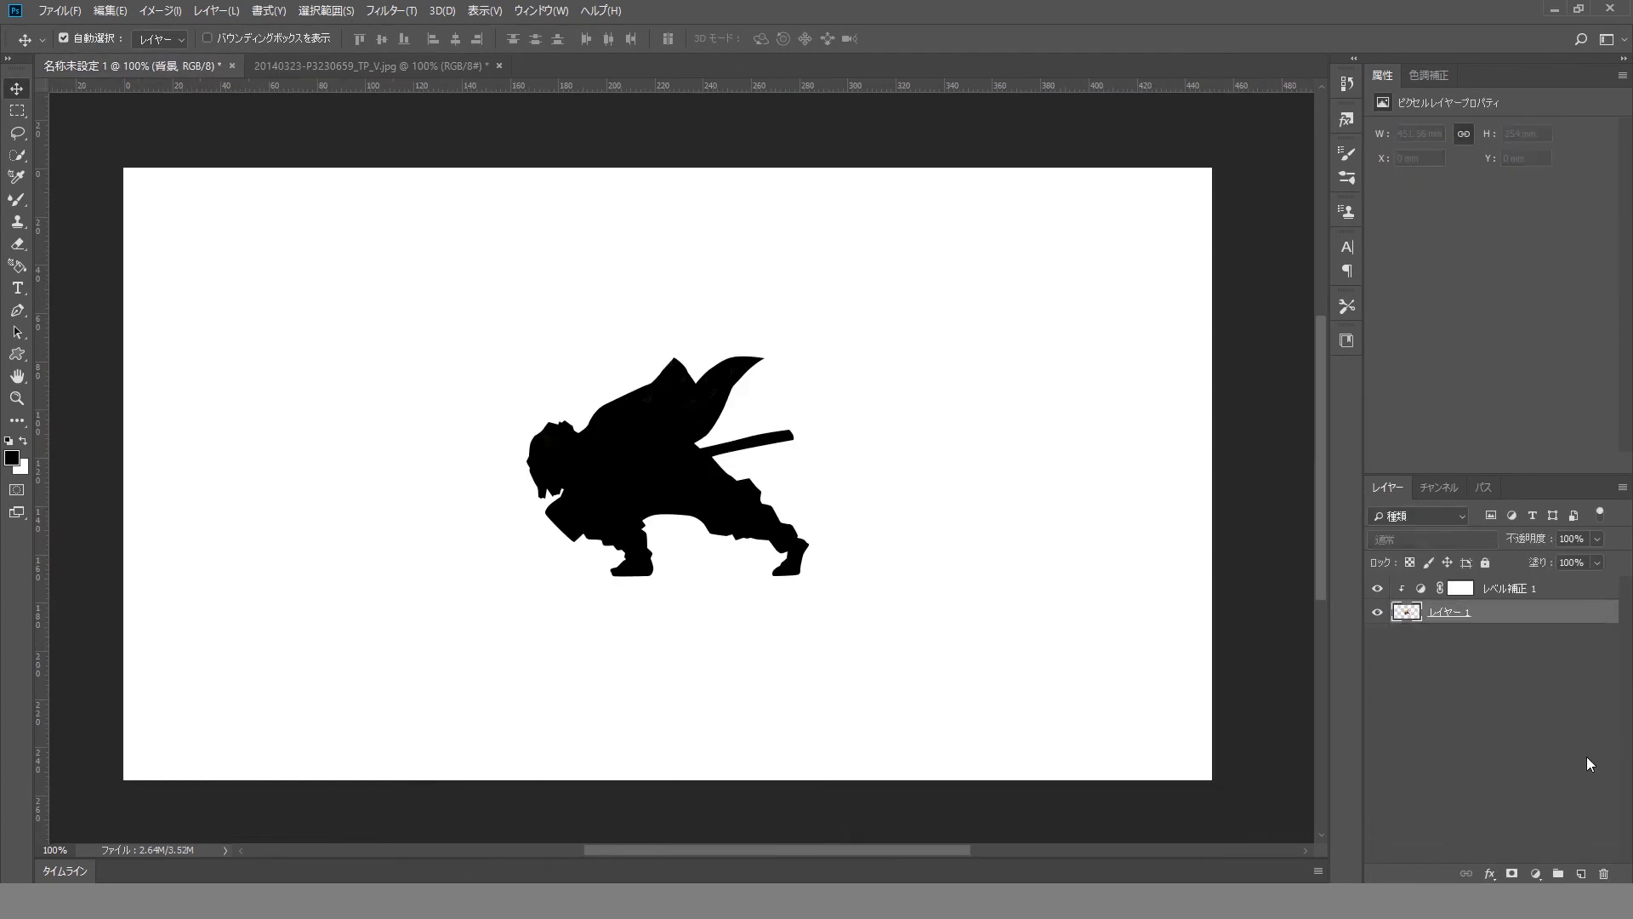
Merge the Levels adjustment into the silhouette layer and bring the silhouette into the dark forest photo document.
right_click(1560, 590)
key(Escape)
drag(644, 454, 602, 567)
drag(603, 566, 814, 644)
Enlarge the silhouette to nearly 1.5 times its size and place it at the lower centre of the forest.
key(ctrl+t)
drag(699, 546, 563, 439)
drag(765, 685, 699, 684)
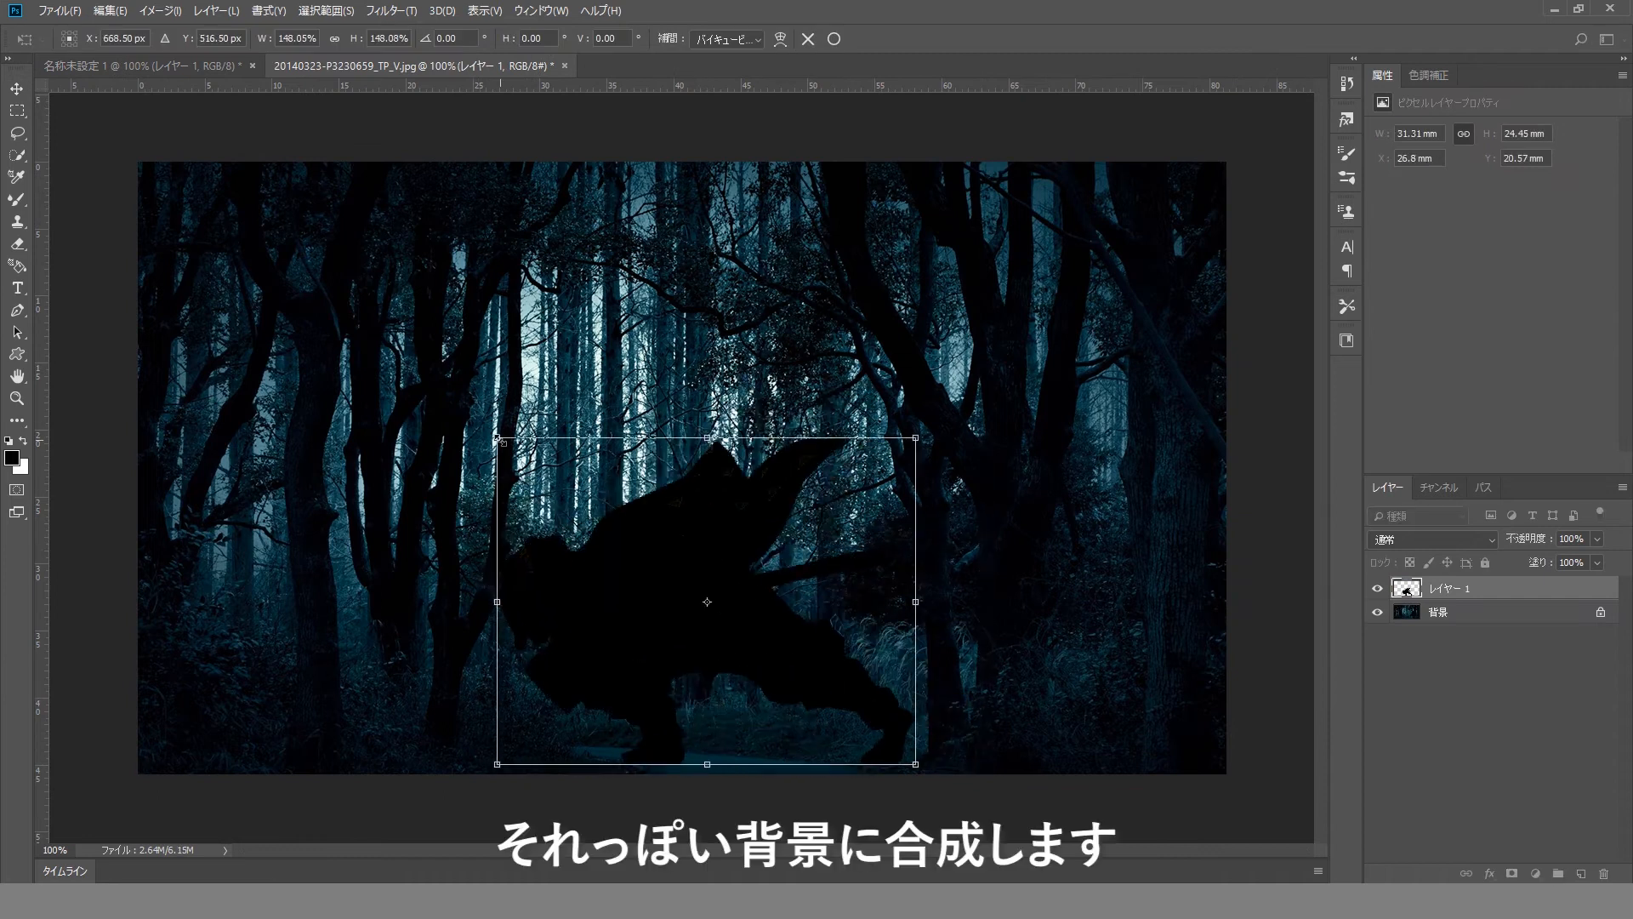
drag(499, 438, 508, 445)
drag(650, 560, 645, 558)
key(Return)
Convert the locked forest background into a regular layer named レイヤー 0 and select it.
double_click(1531, 612)
key(Return)
click(1596, 749)
click(1594, 619)
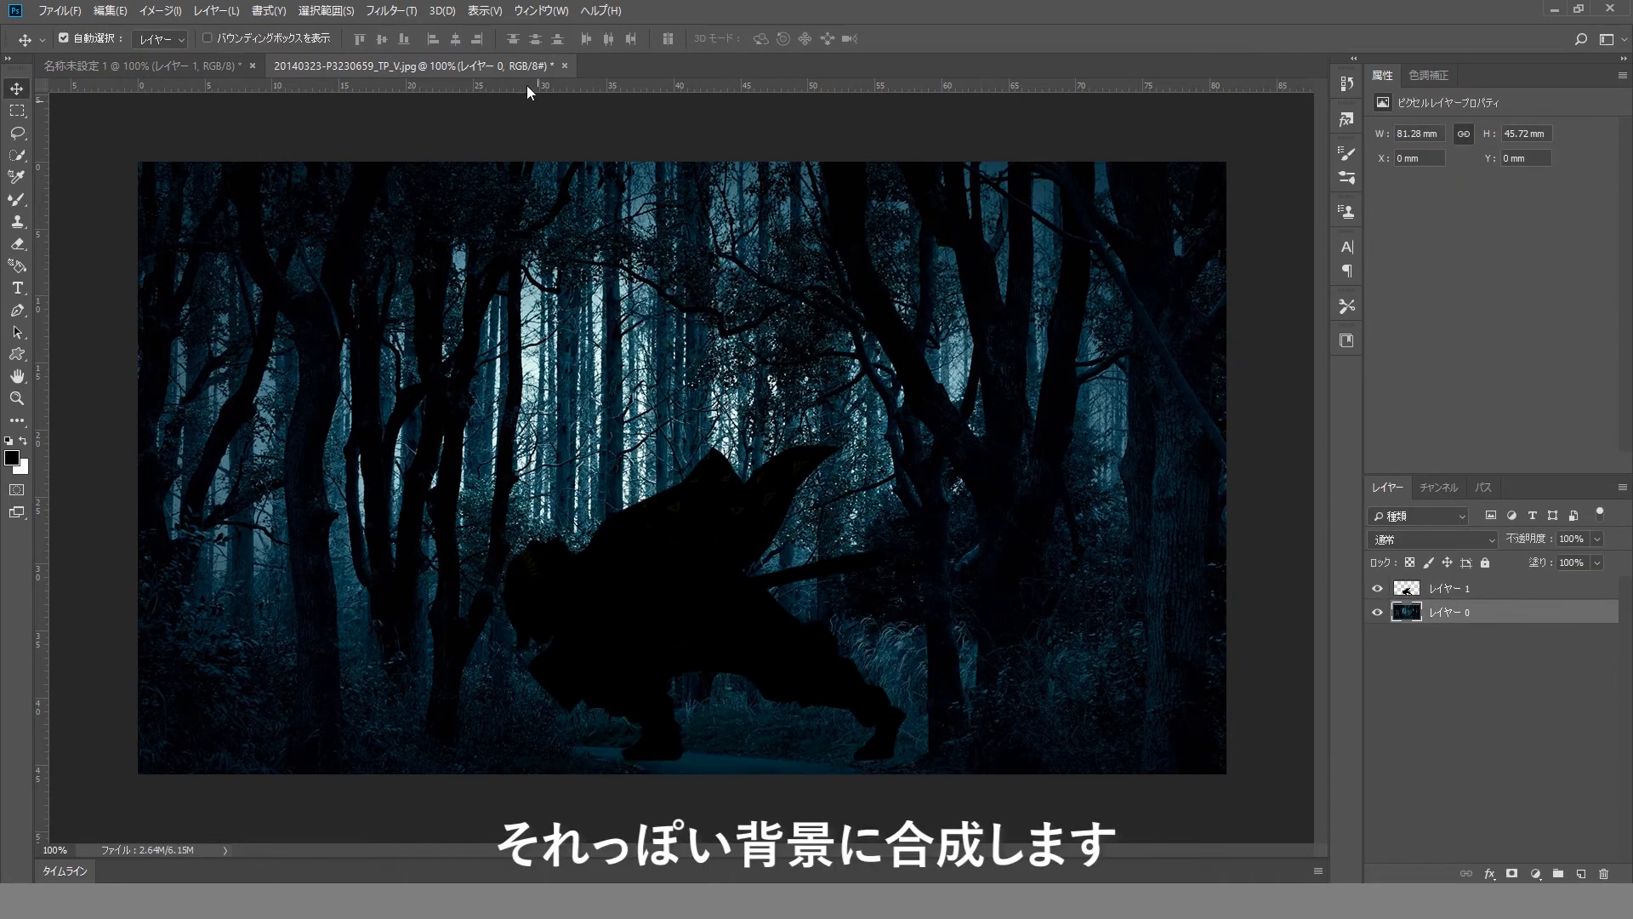
Apply the Camera Raw filter to the forest layer with blue primary hue +66, blue saturation +86, reduced green saturation and darker edges.
click(391, 10)
click(436, 112)
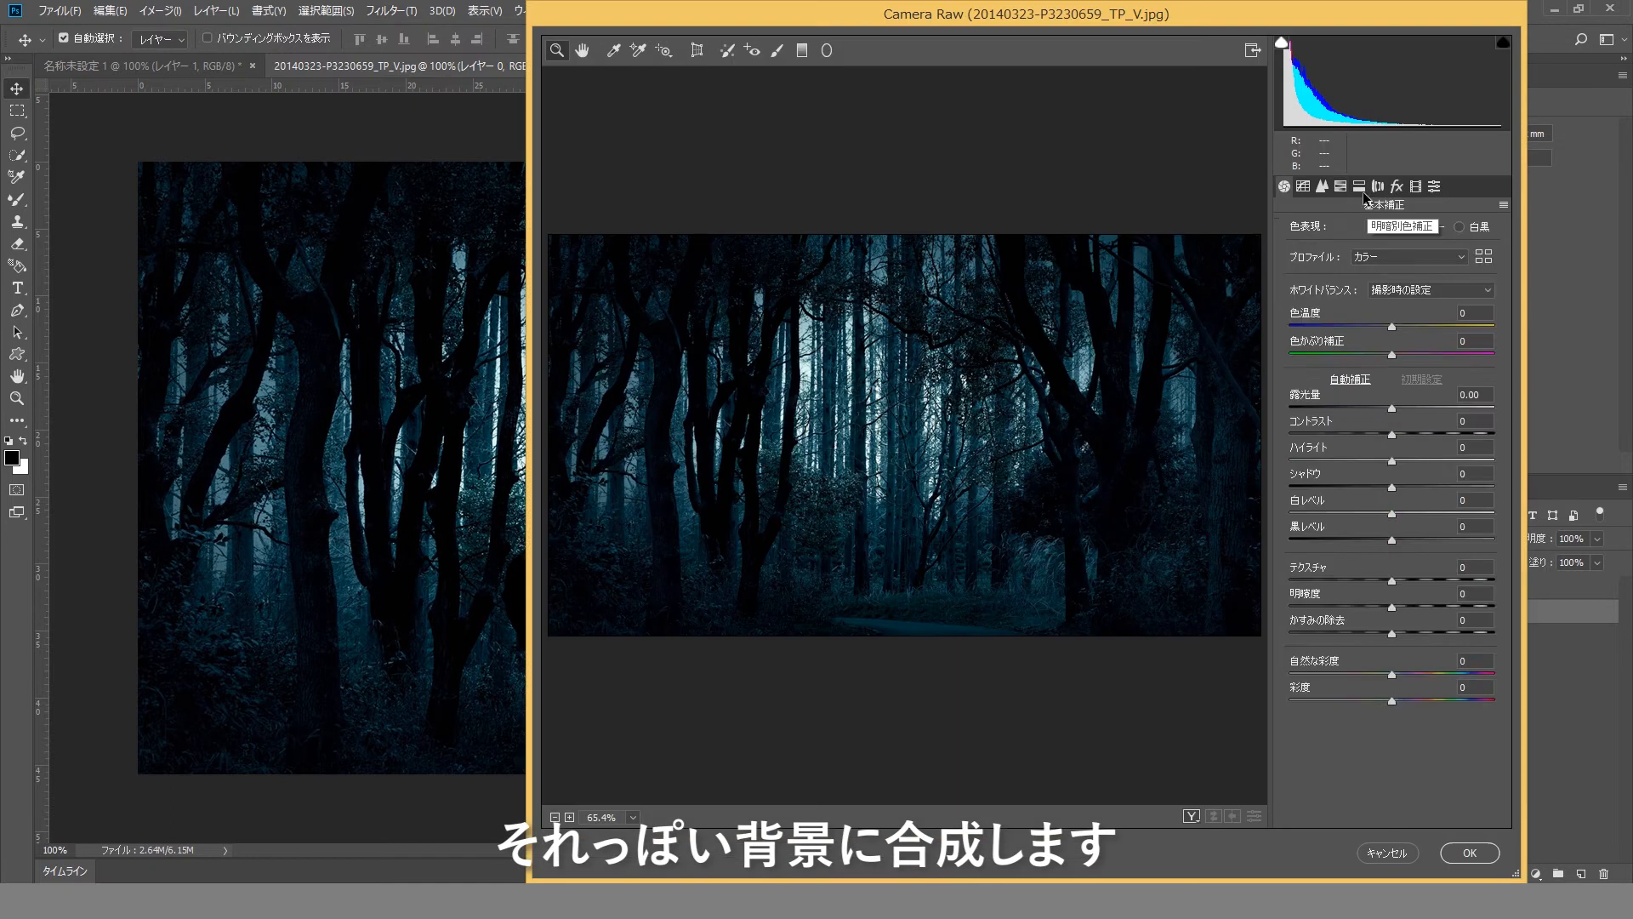
click(1340, 186)
click(1416, 186)
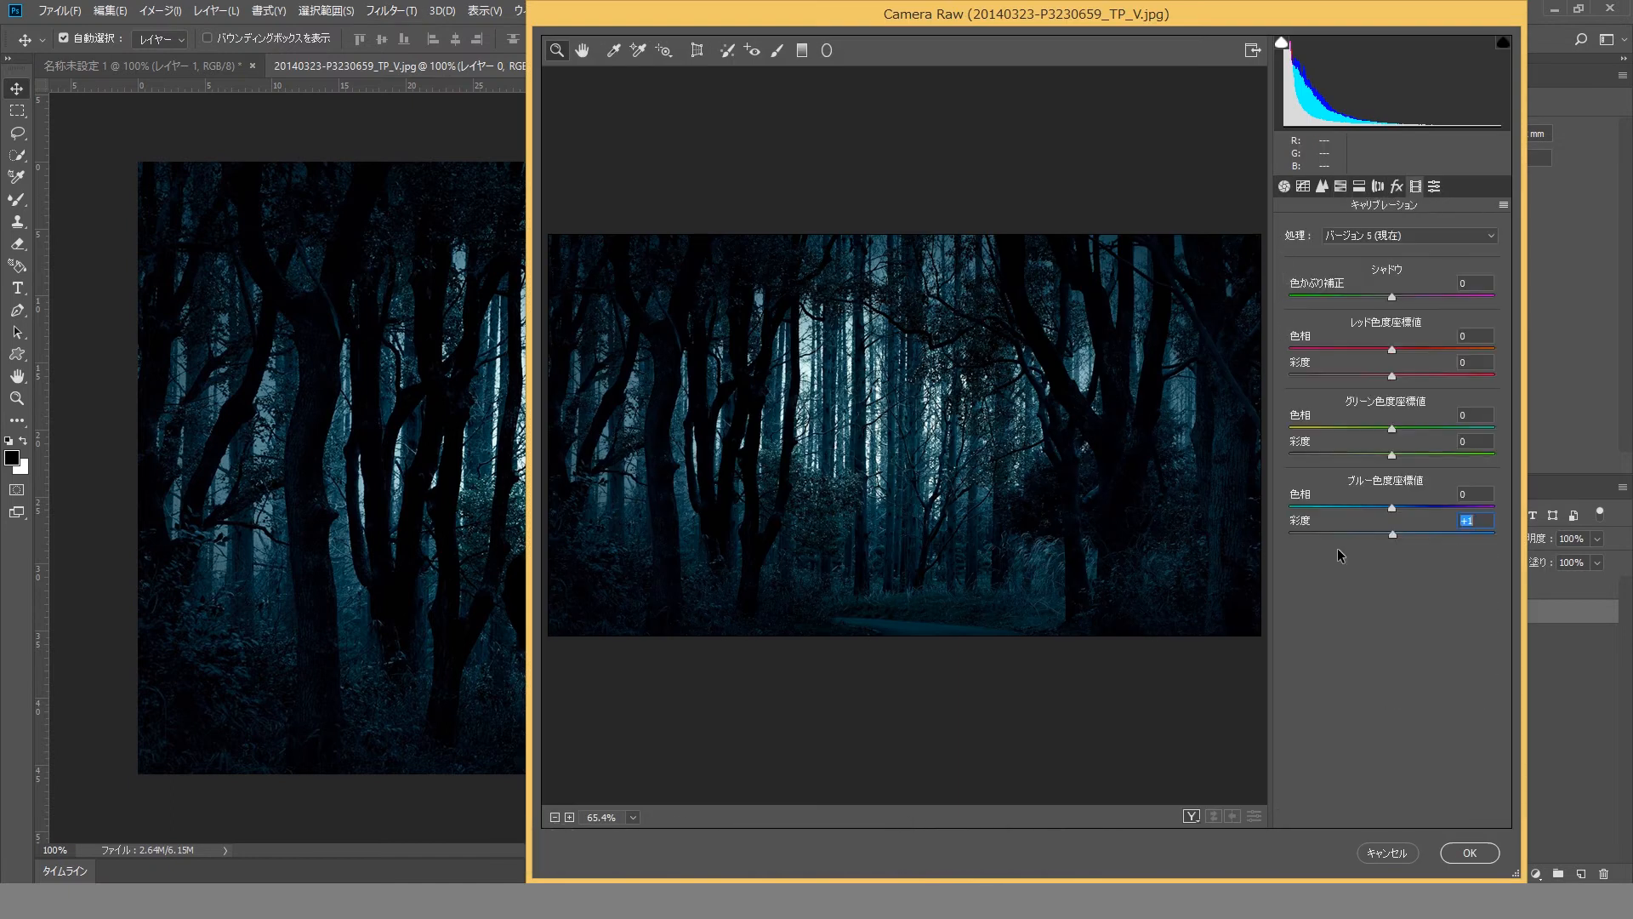
key(shift+Tab)
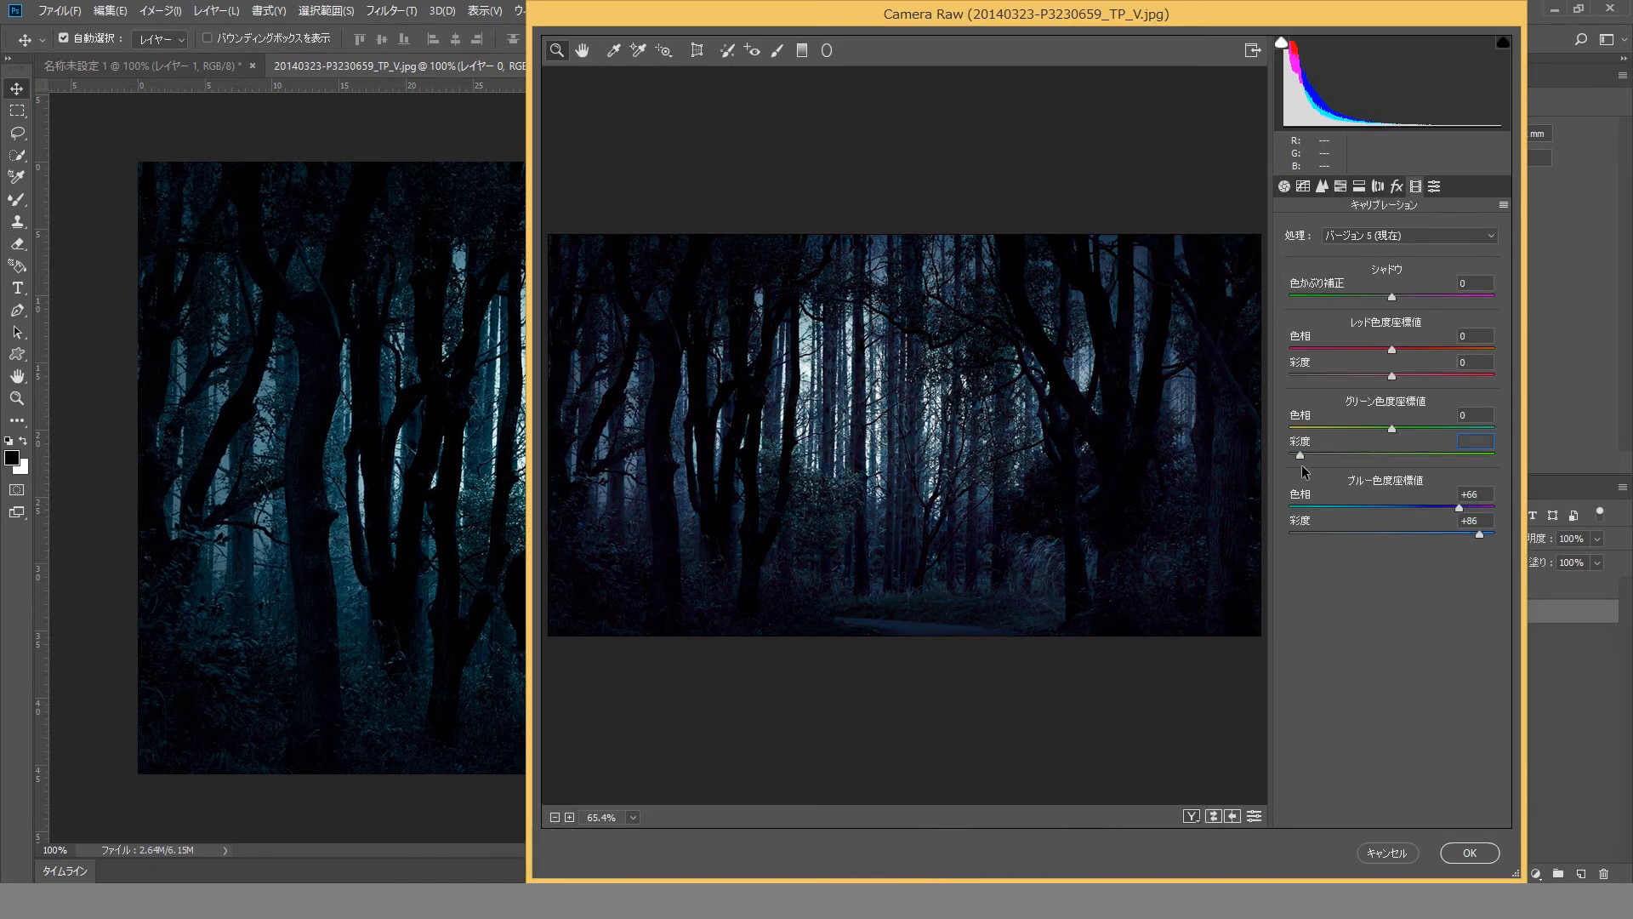
click(1378, 187)
drag(1392, 509, 1336, 509)
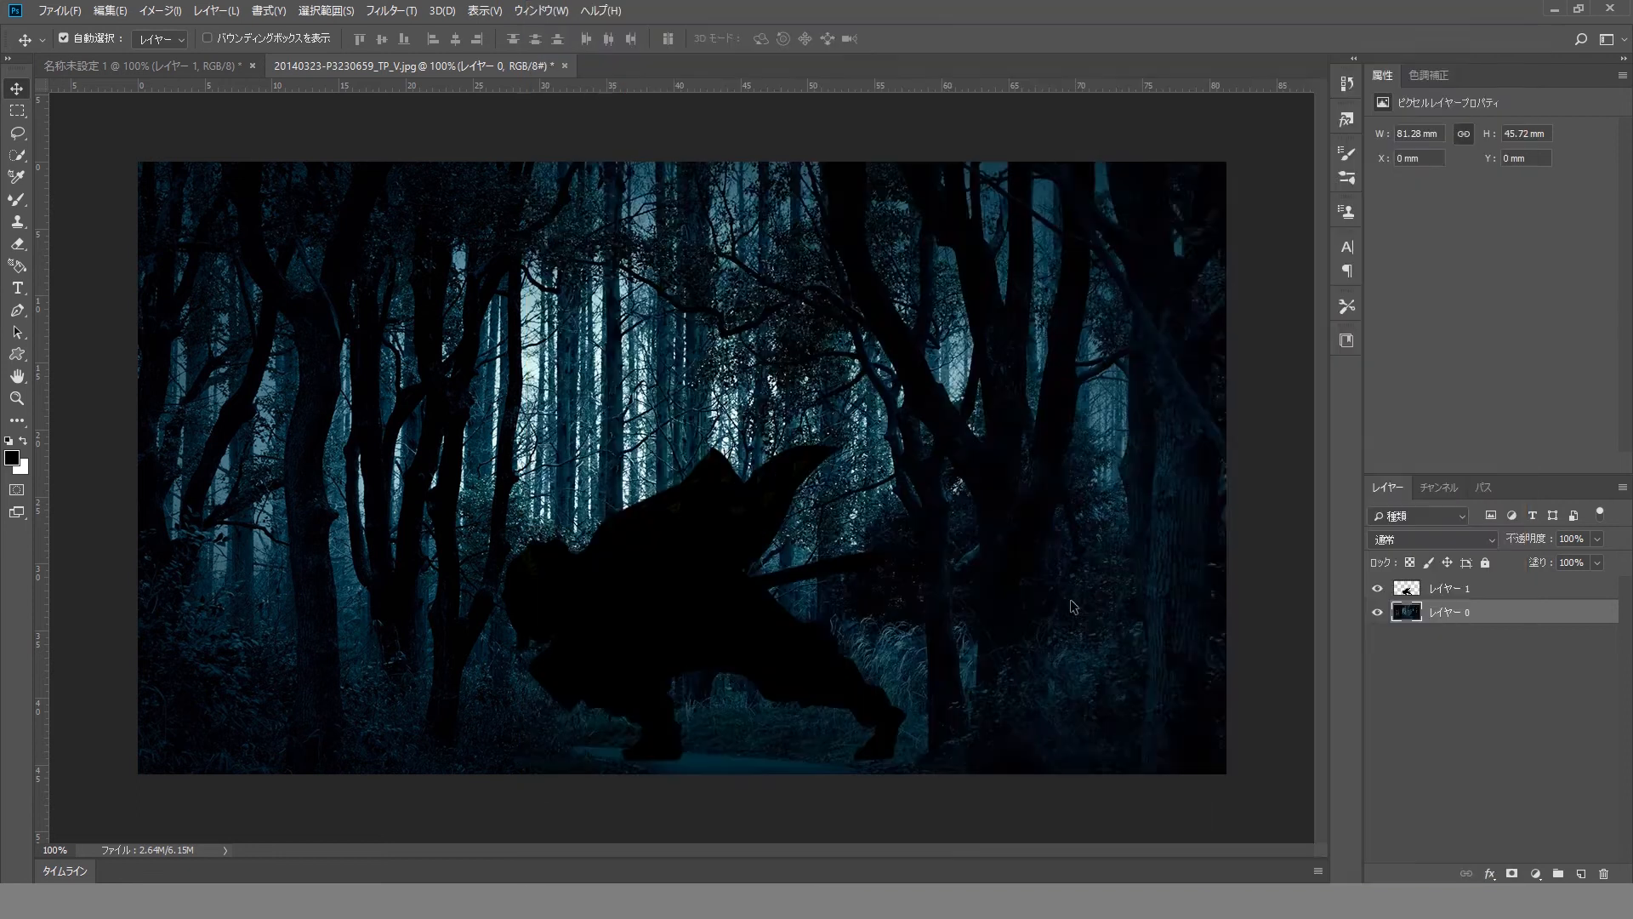
Reduce the silhouette to about 27 × 21 mm and reposition it on the forest path.
drag(662, 598, 687, 598)
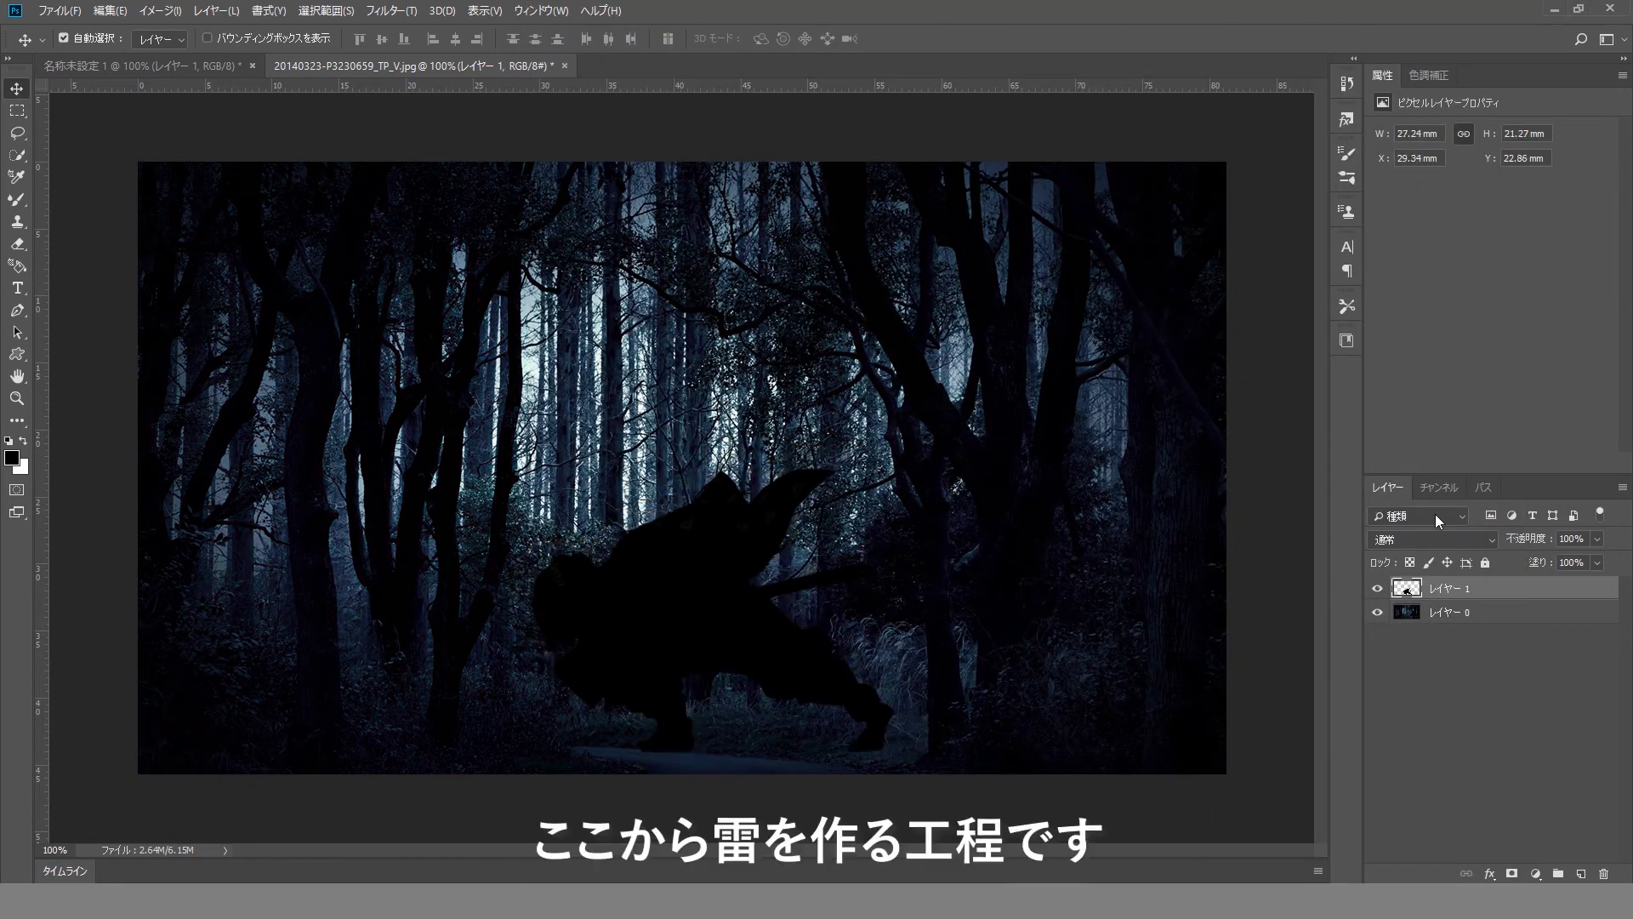
Create a new alpha channel and fill it with the 雲模様 1 (Clouds) filter.
click(1434, 490)
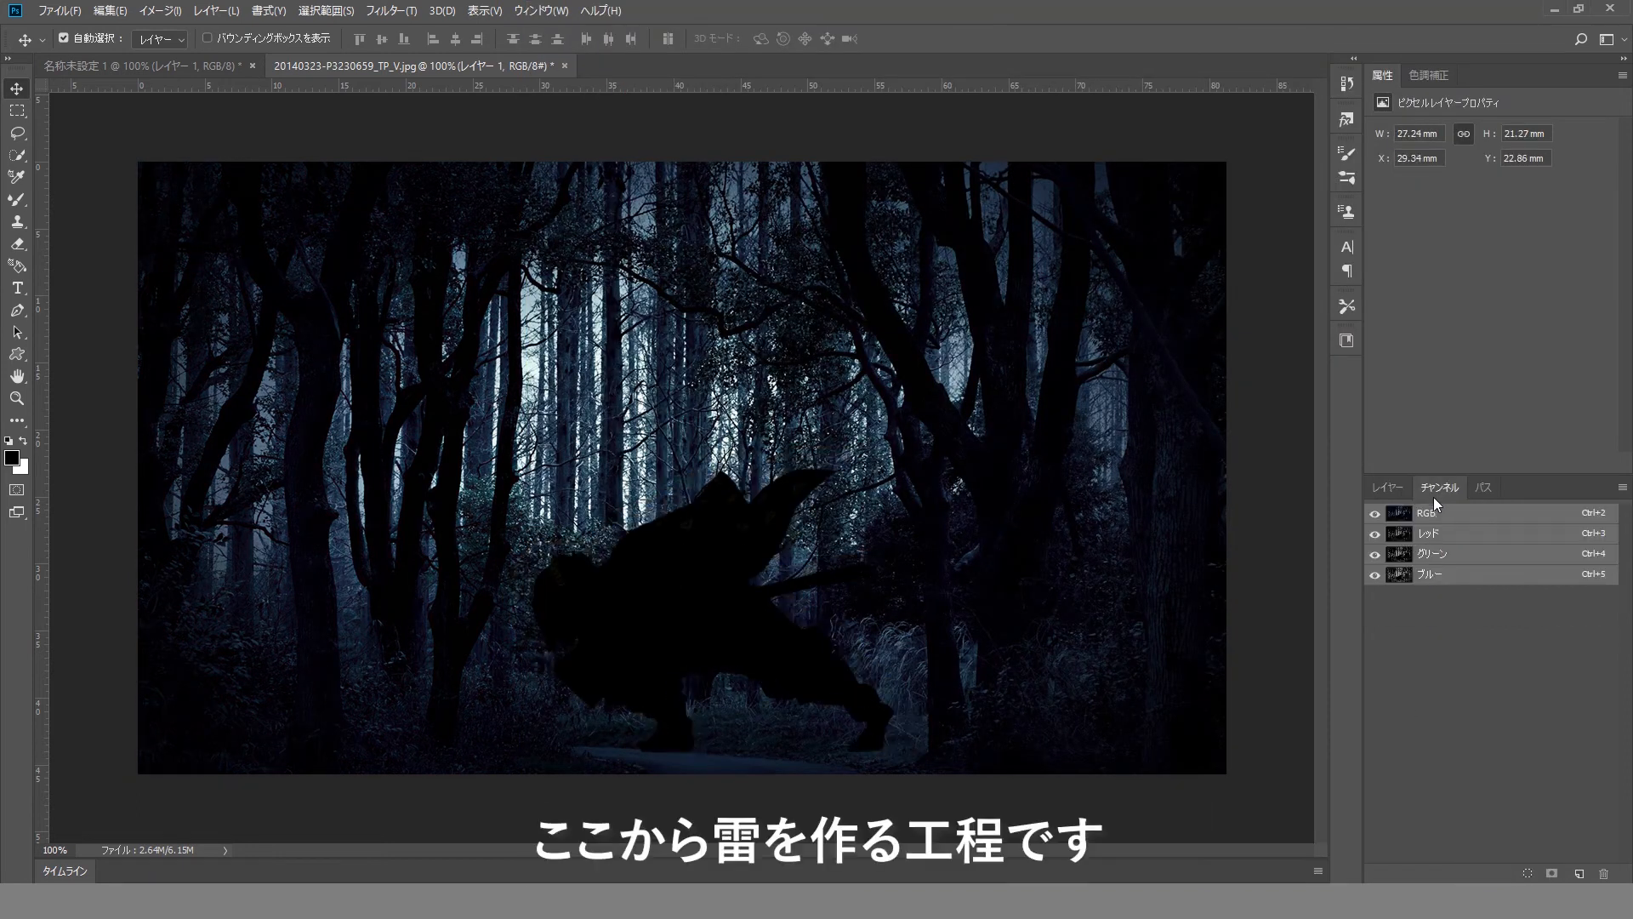
click(1580, 874)
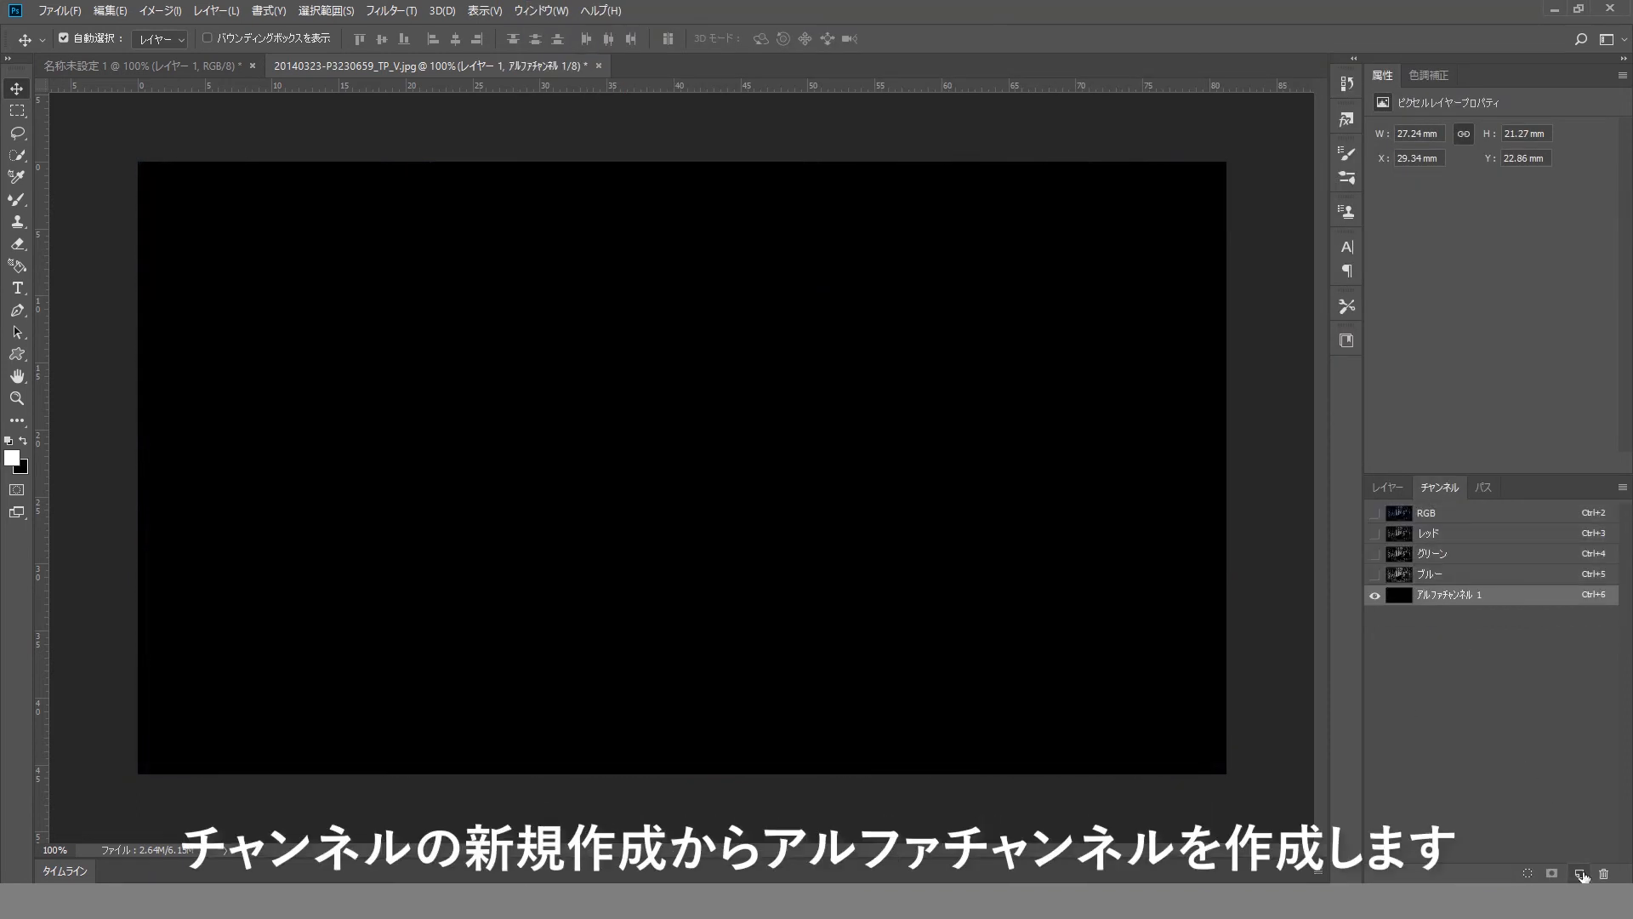
click(396, 18)
mouse_move(466, 319)
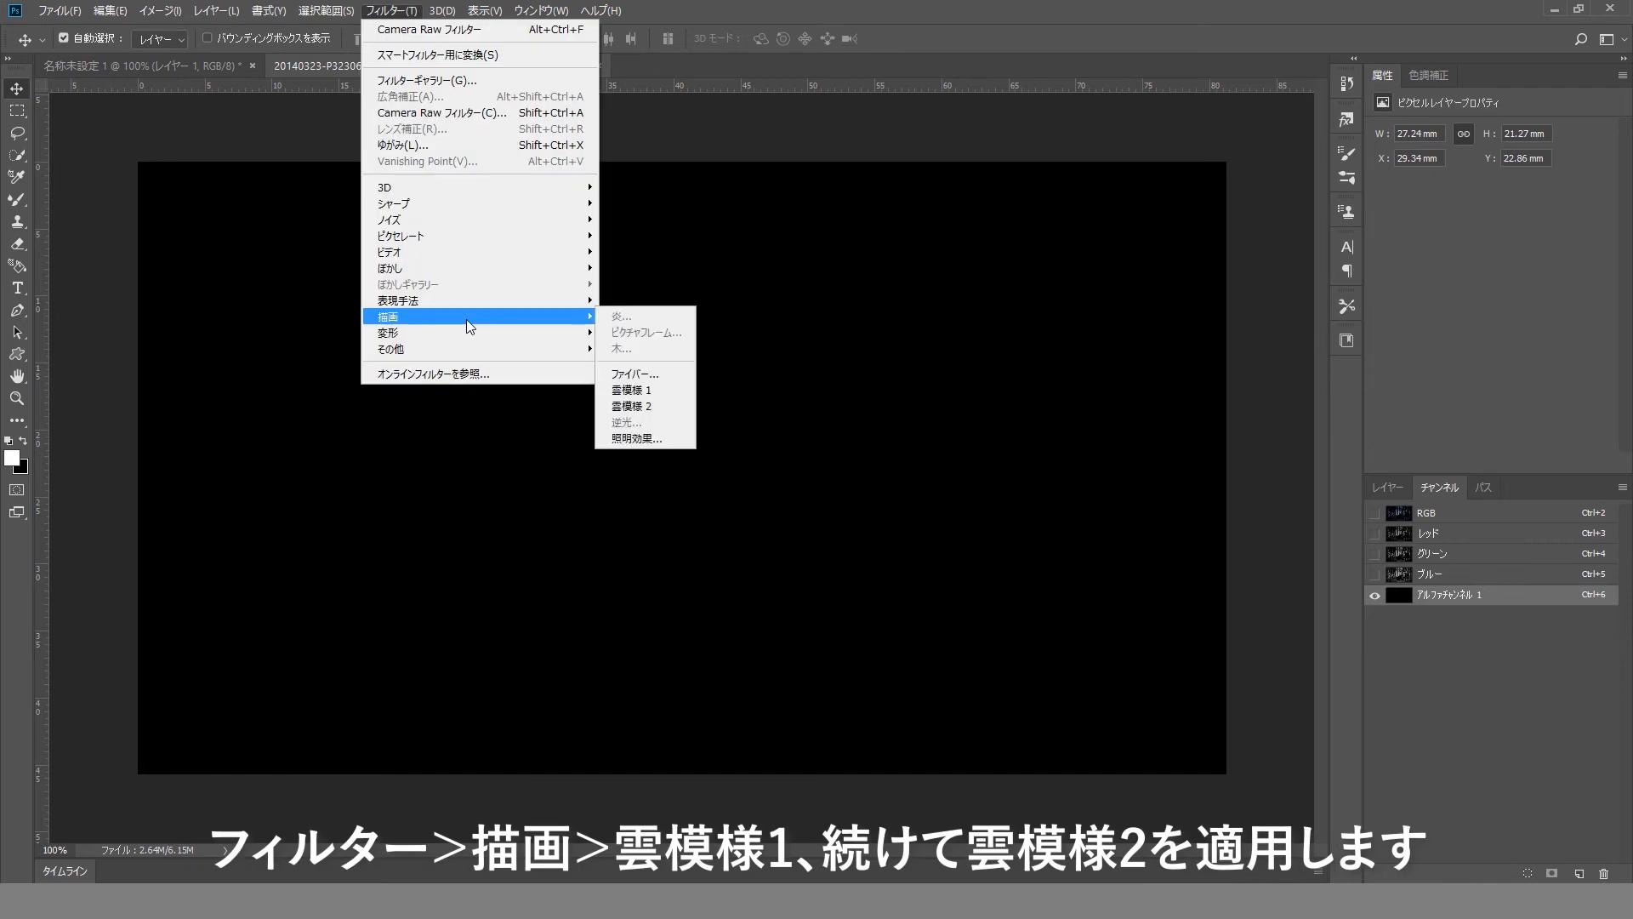
click(650, 388)
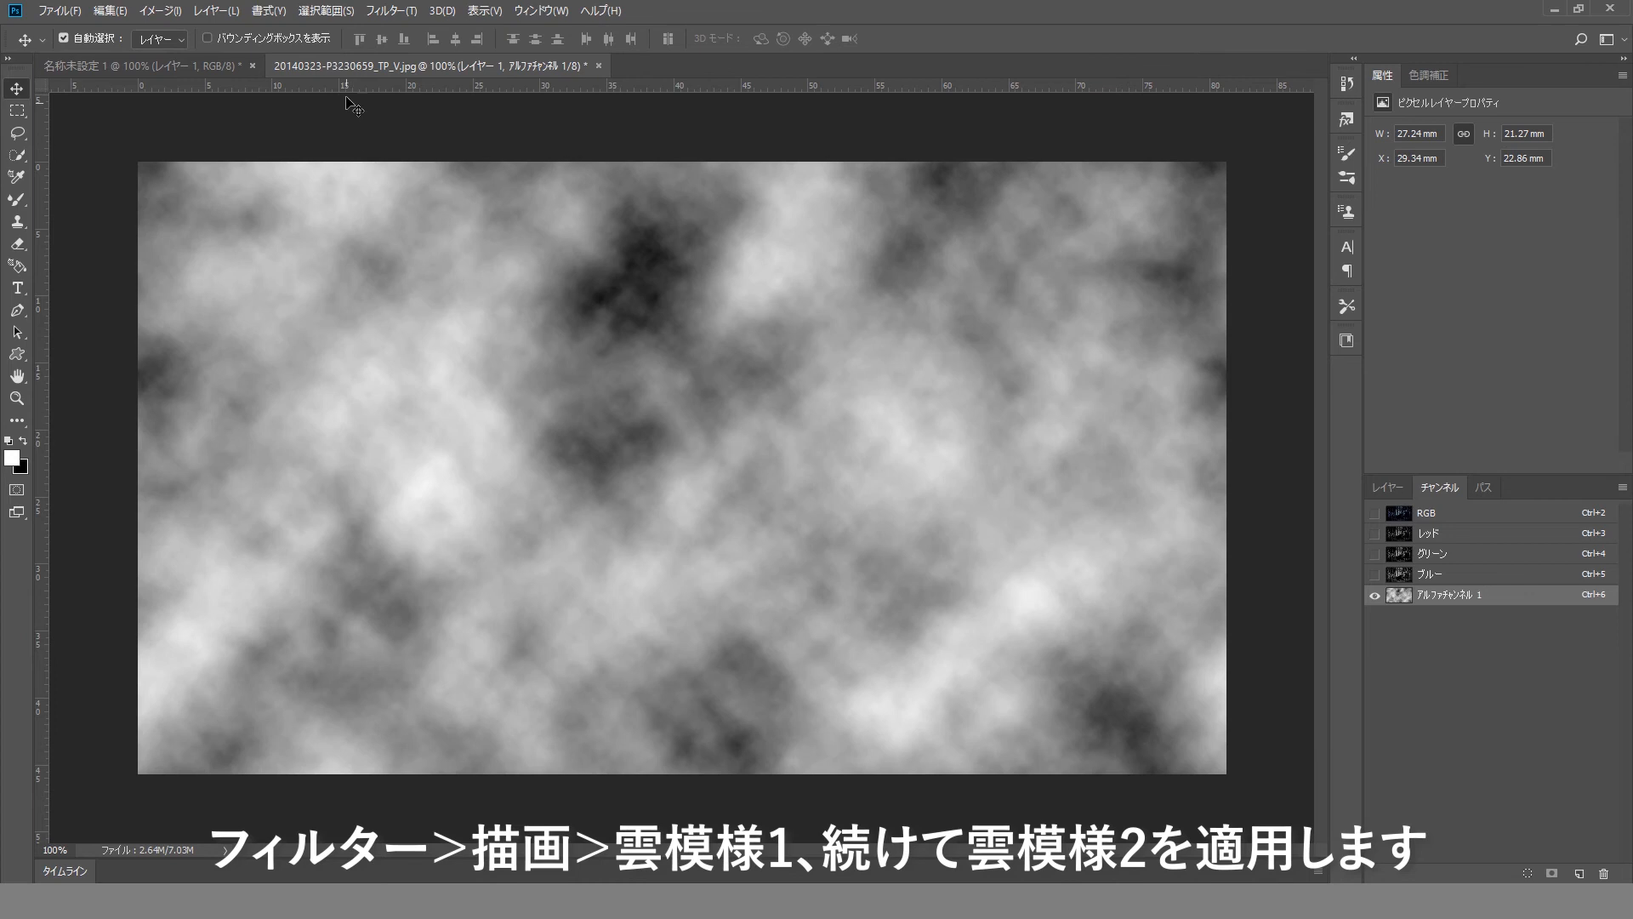
Apply the 雲模様 2 (Difference Clouds) filter twice to the alpha channel.
click(390, 11)
mouse_move(450, 318)
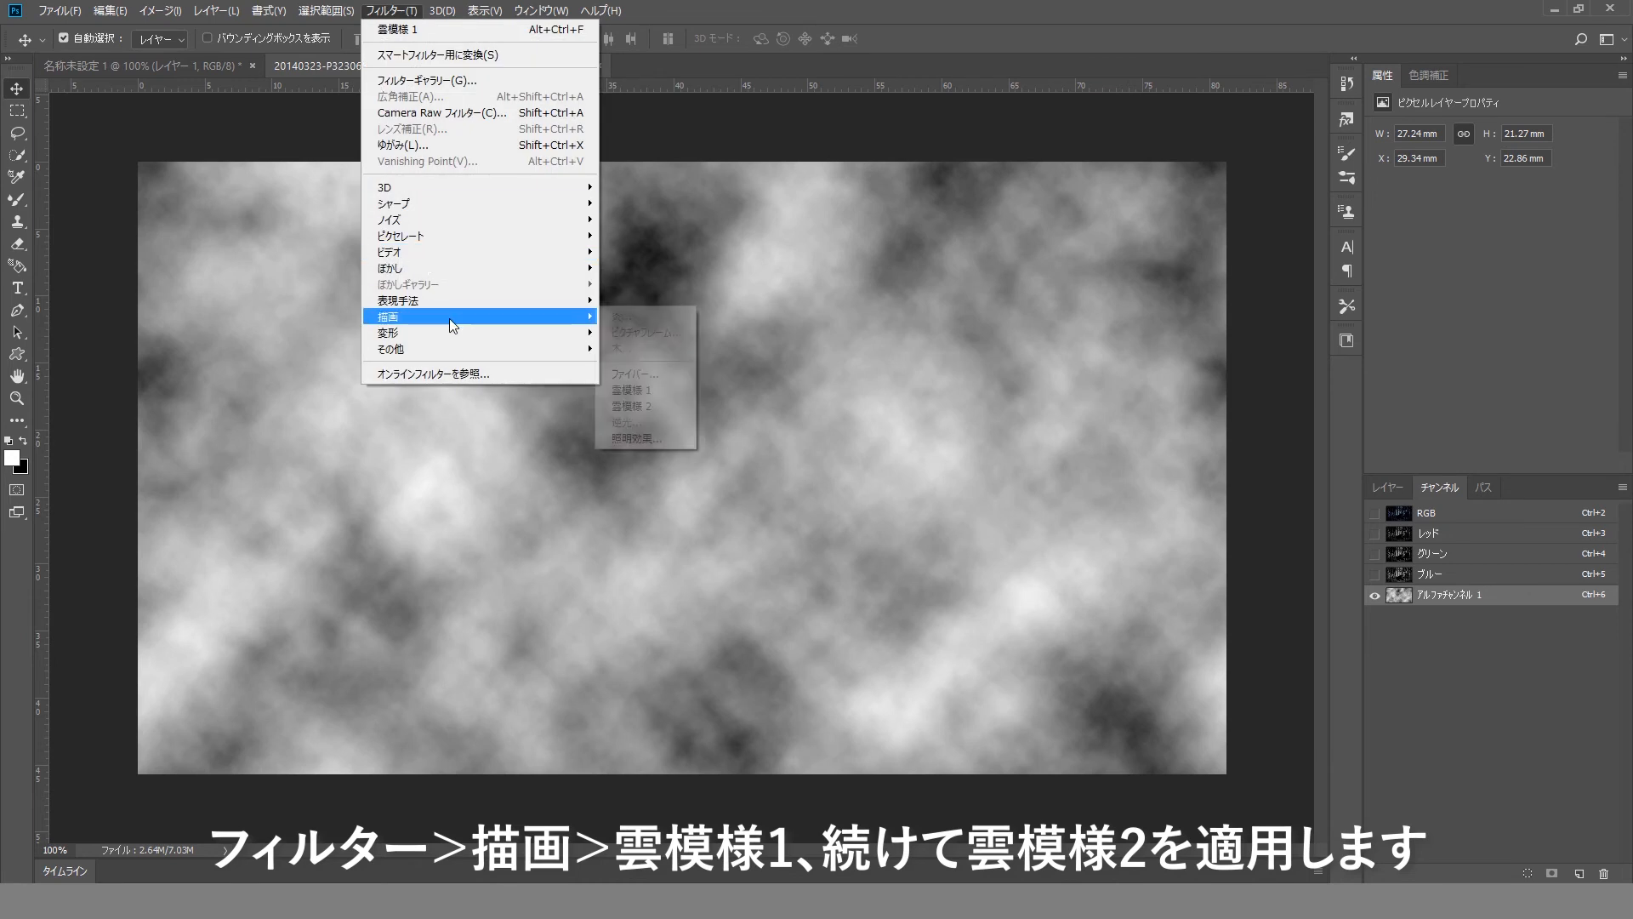
mouse_move(584, 350)
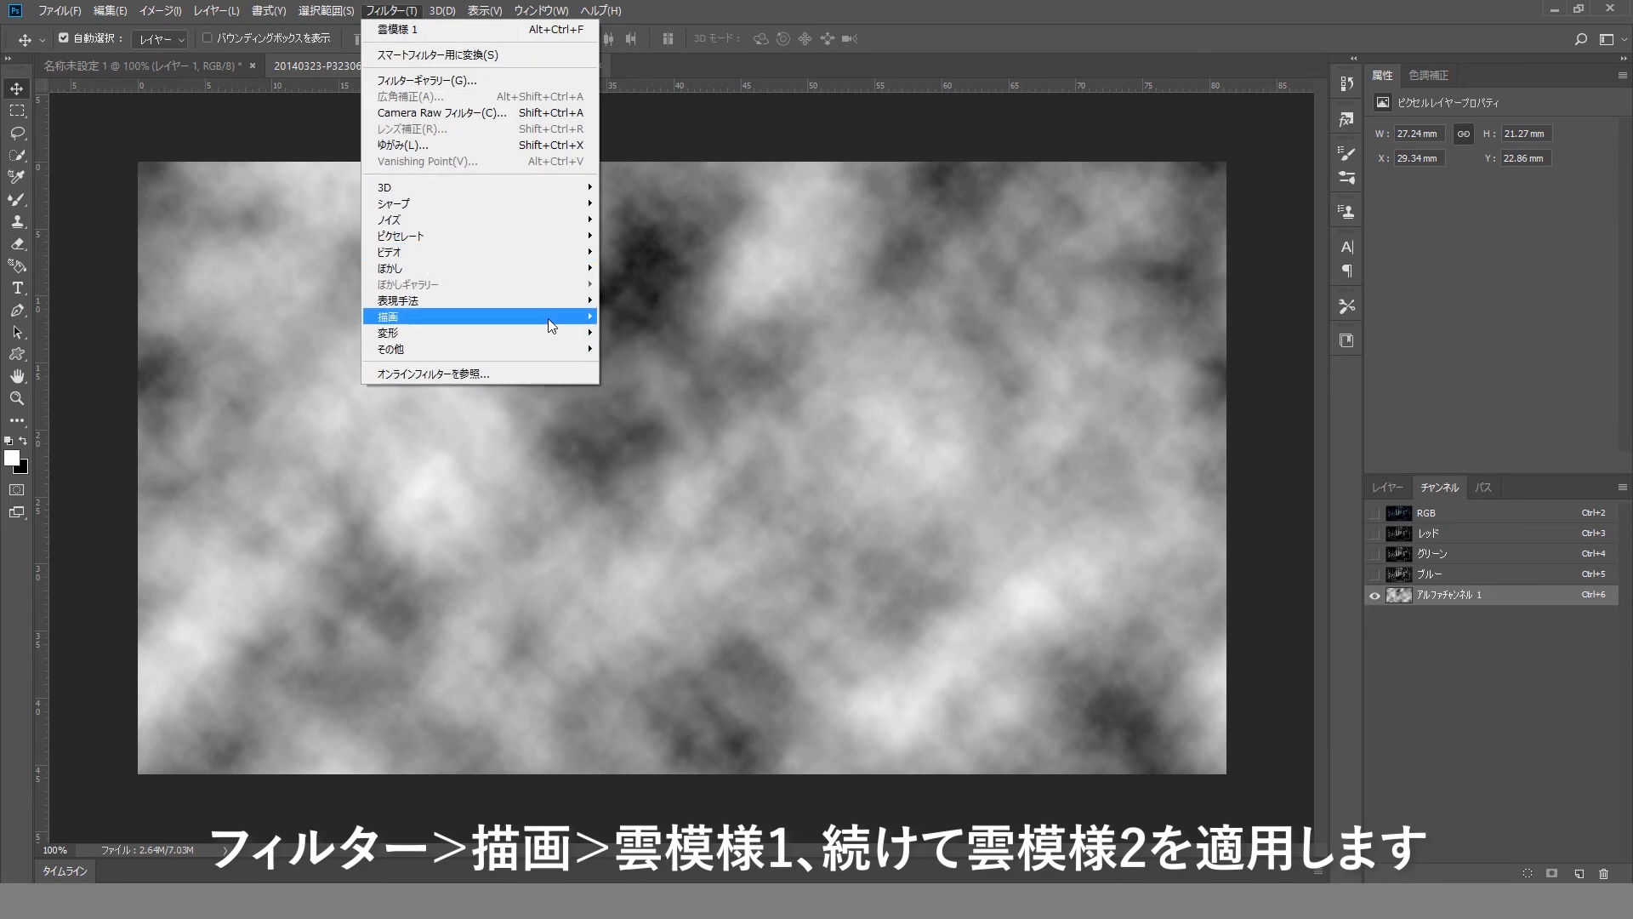
mouse_move(551, 325)
click(645, 408)
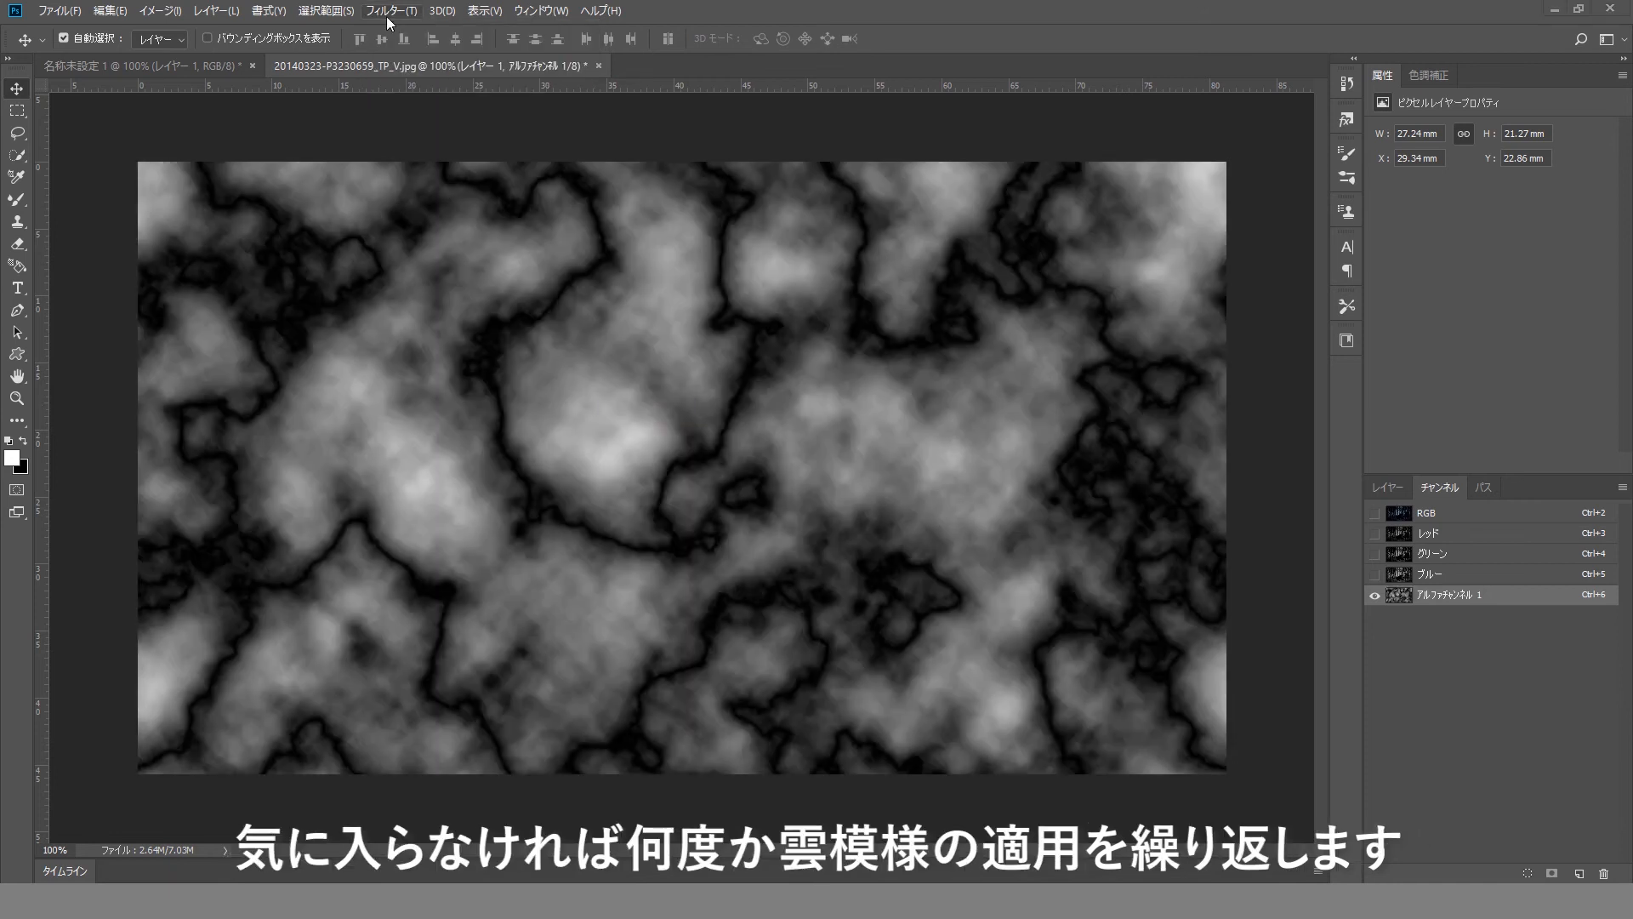
click(387, 12)
click(657, 408)
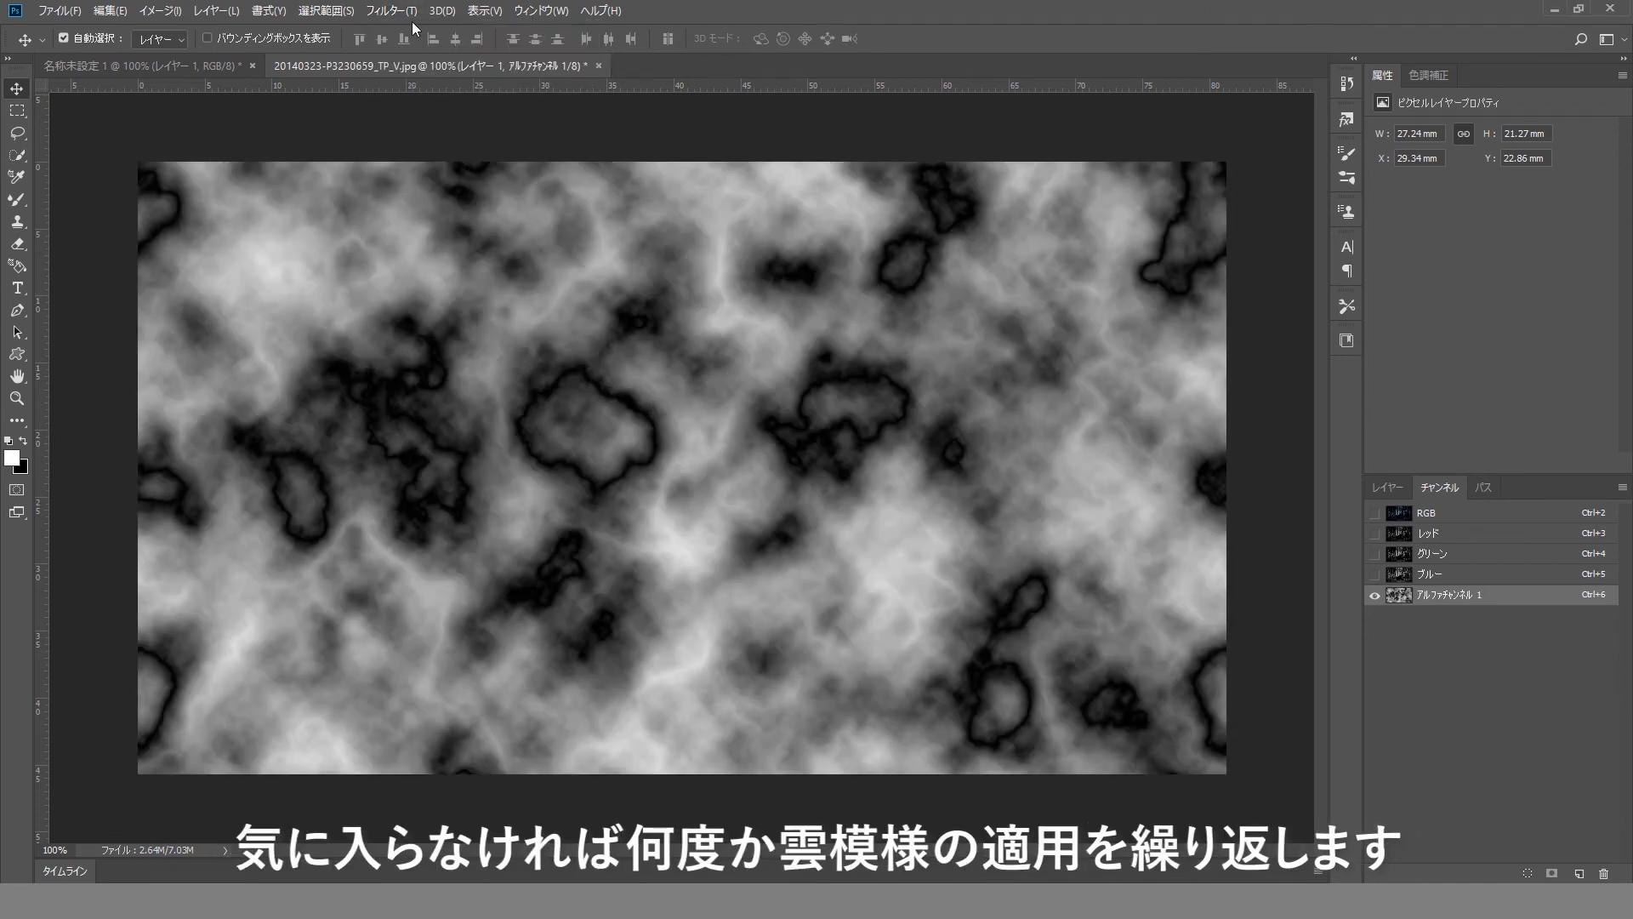
Regenerate the alpha channel's pattern with 雲模様 1 followed by 雲模様 2, and invert its tones into bright lightning veins.
click(404, 11)
click(639, 398)
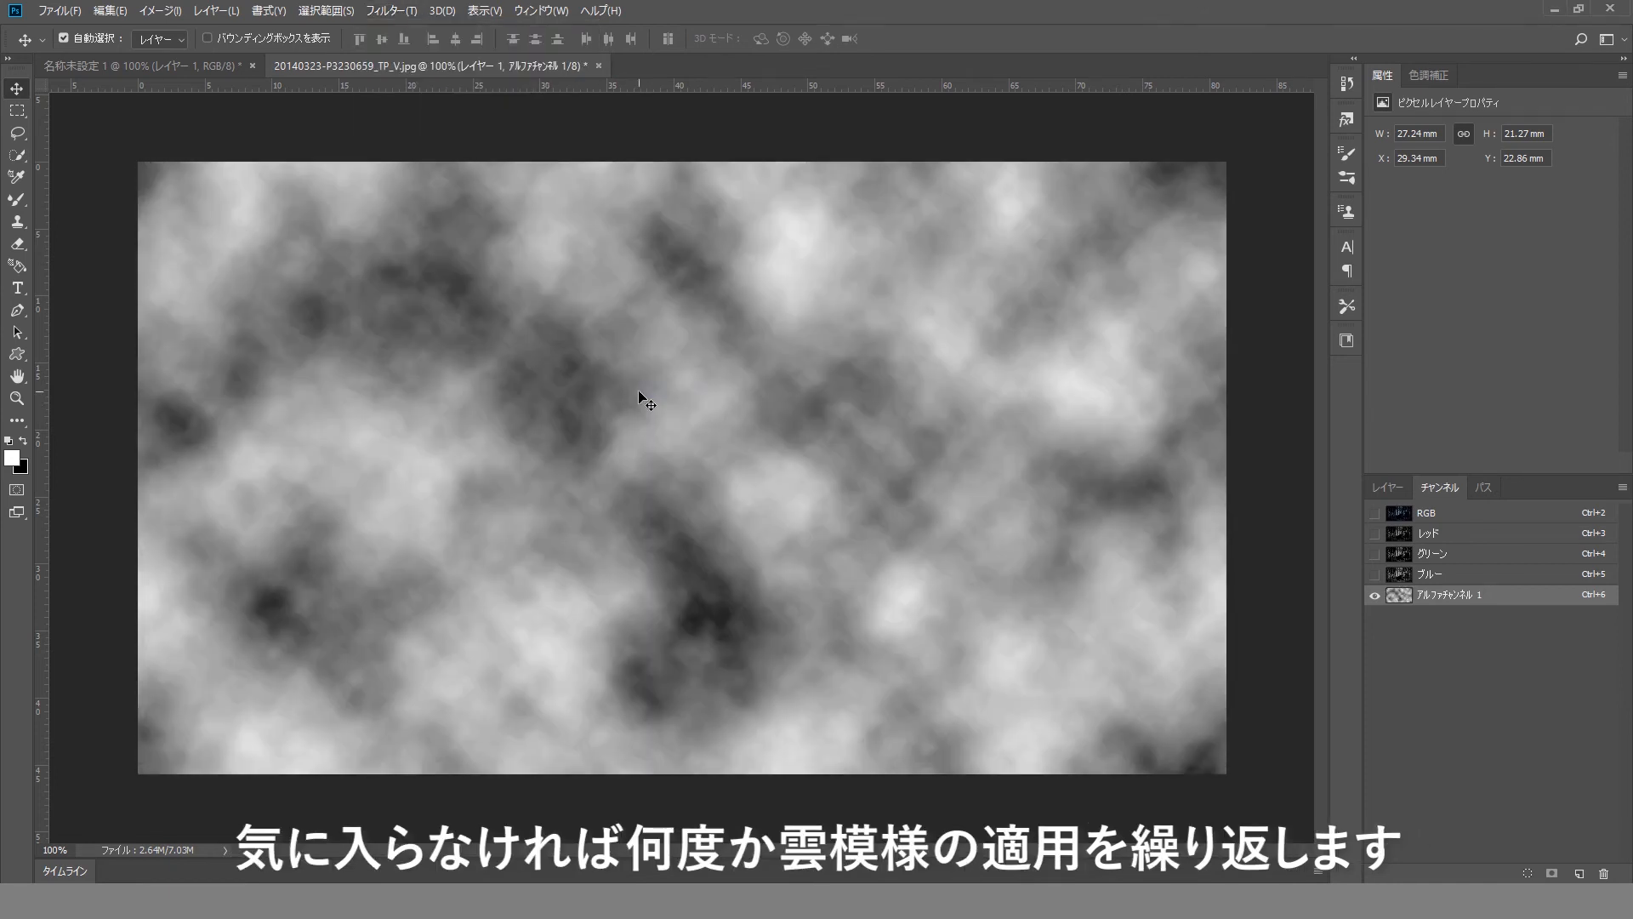
click(393, 11)
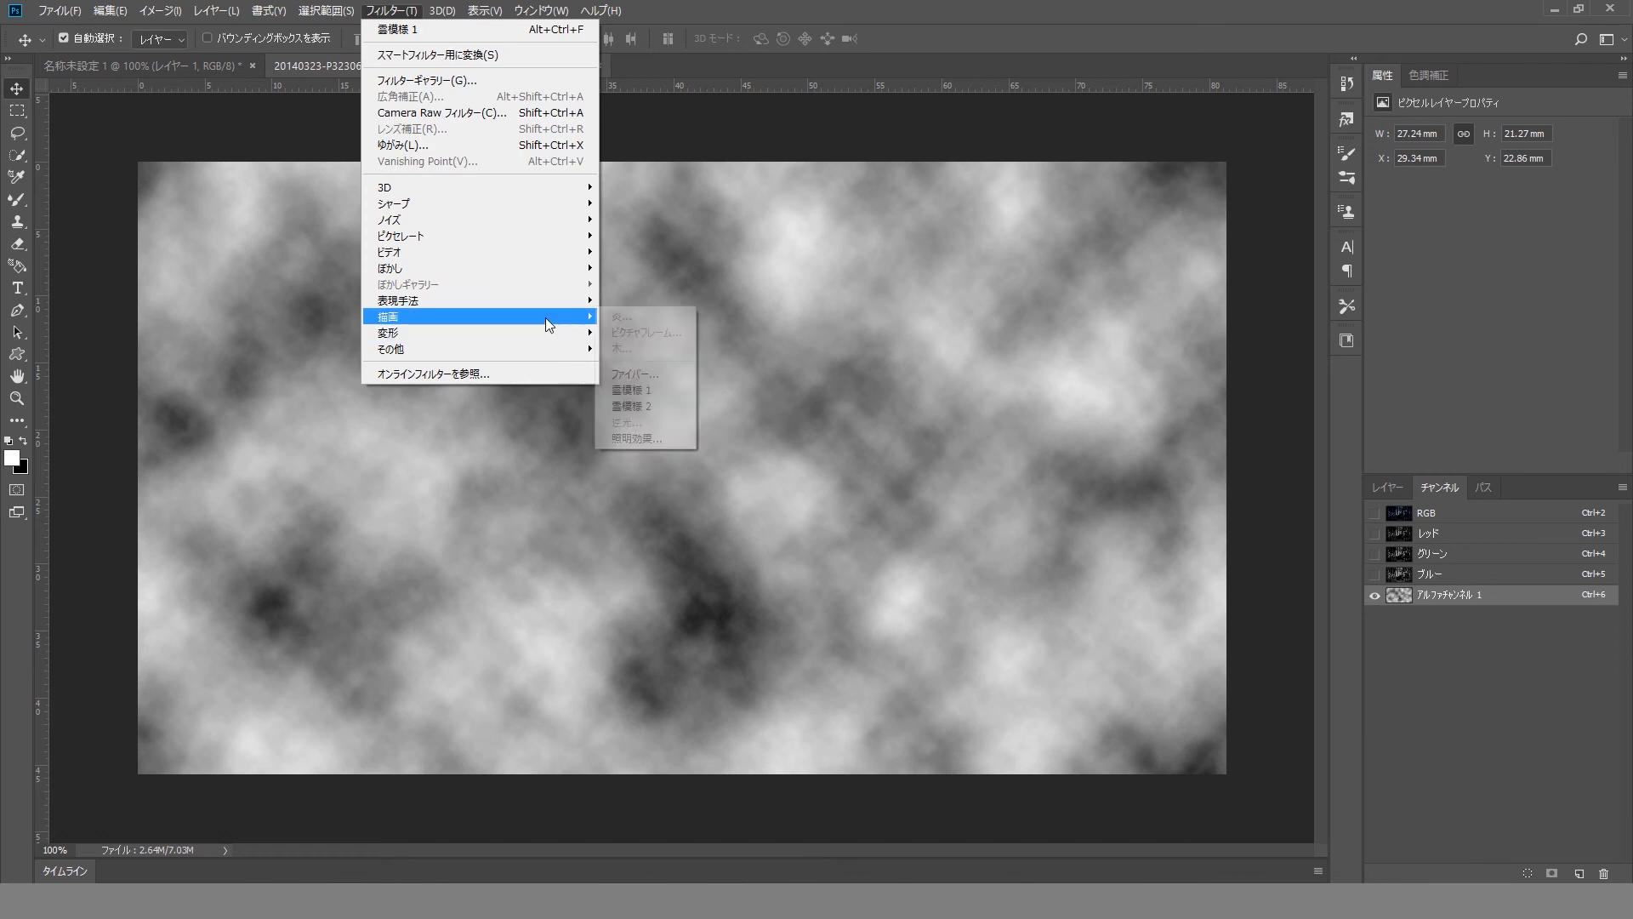
click(662, 409)
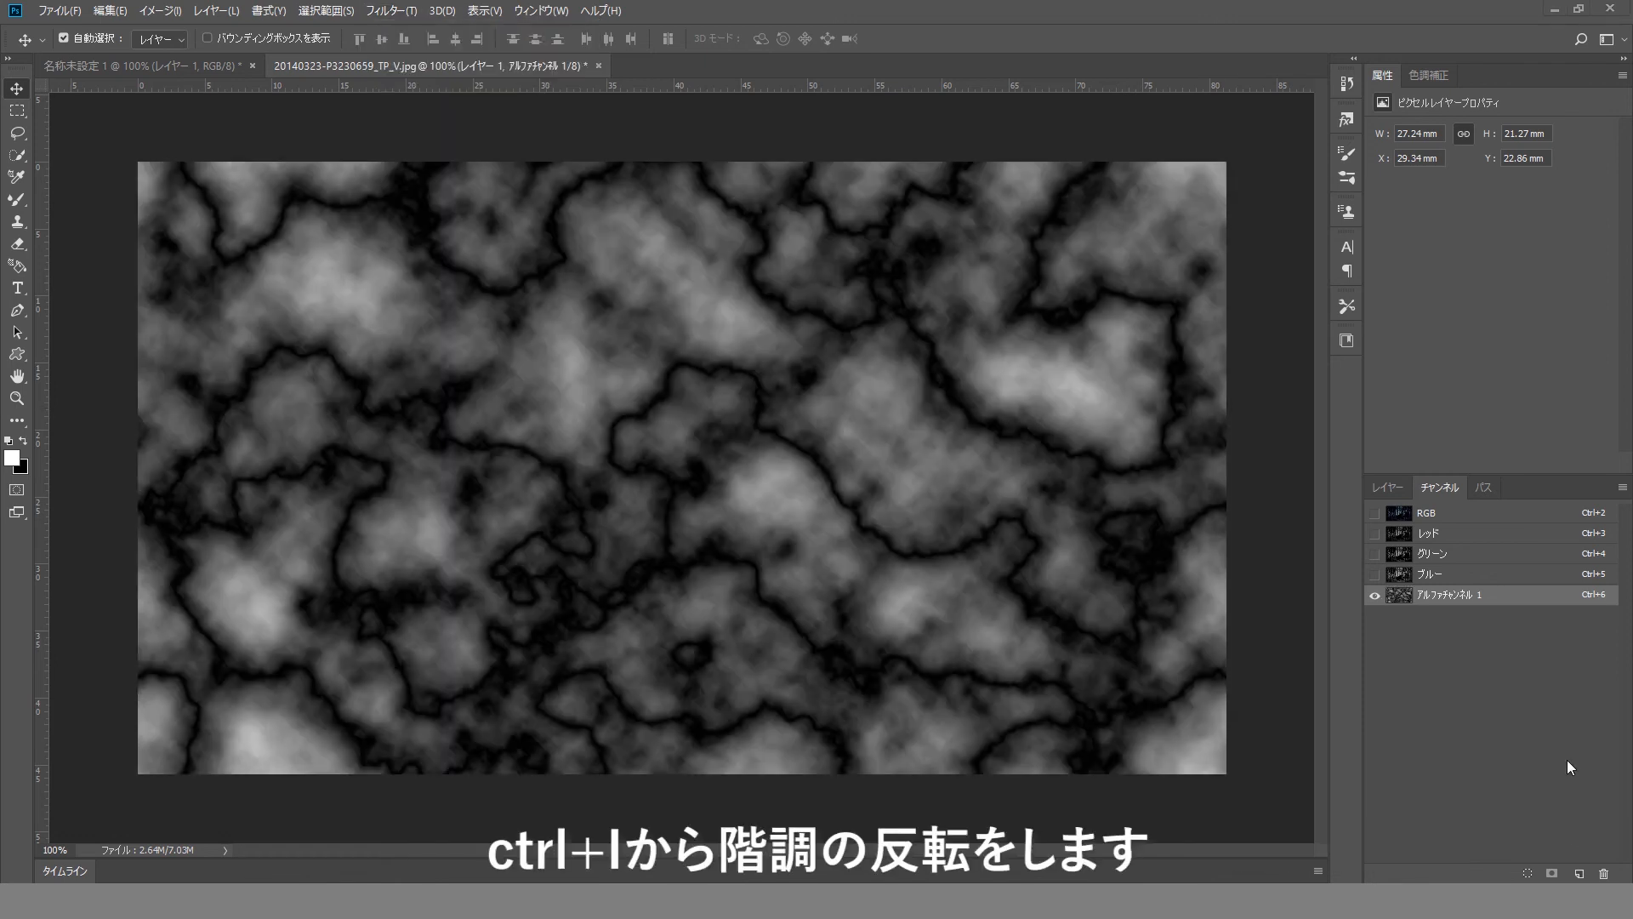
key(ctrl+i)
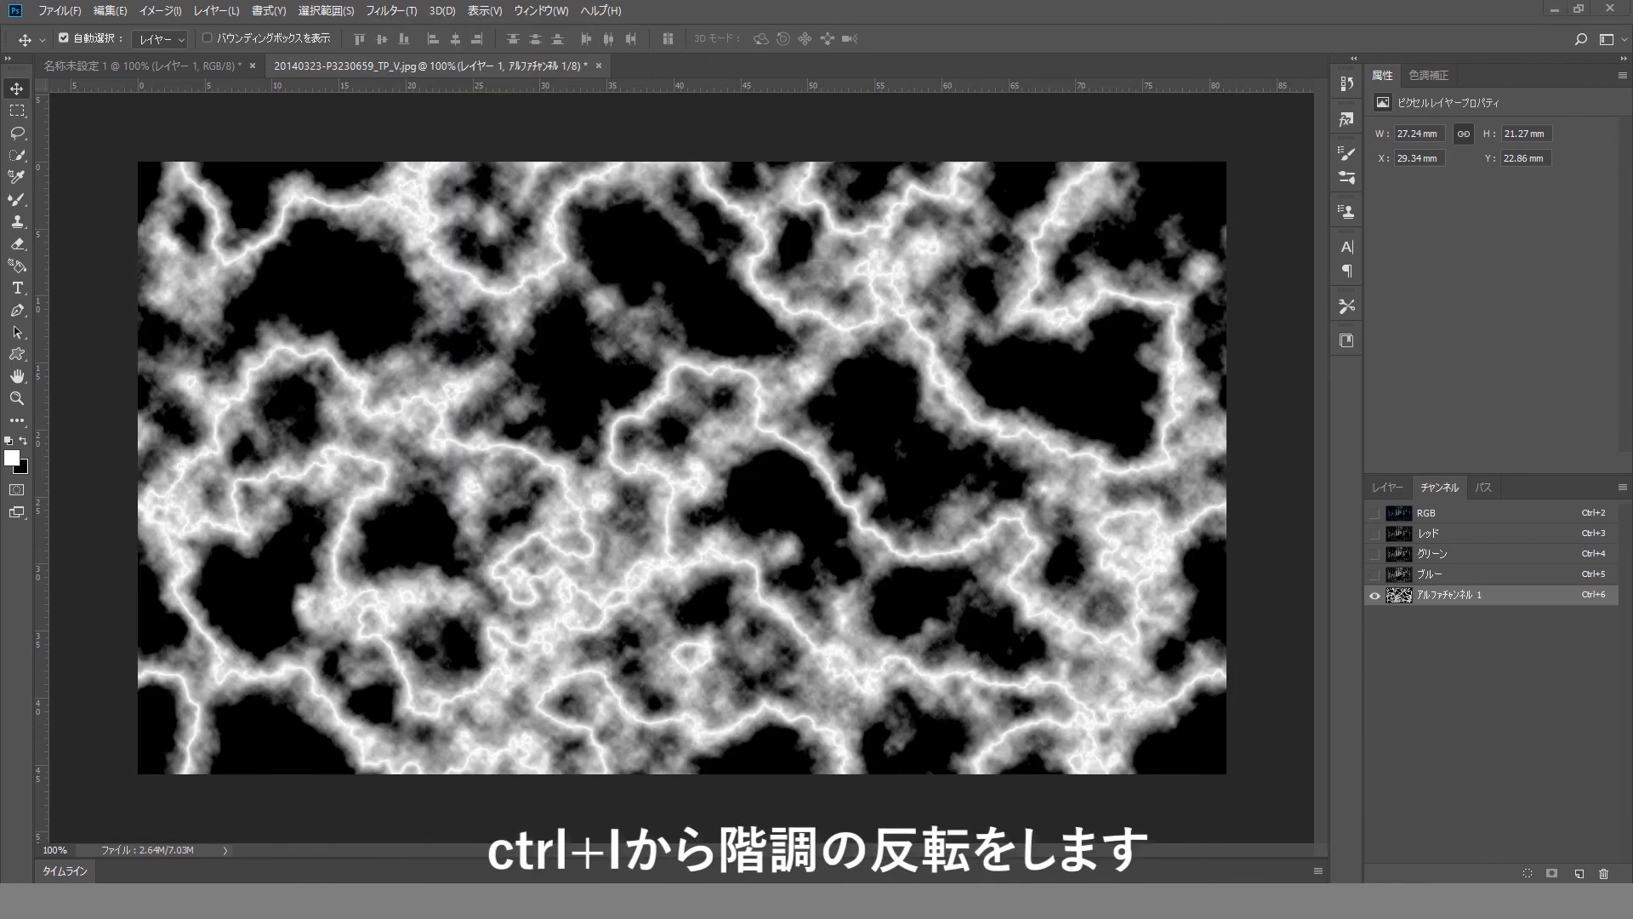
Create a new layer above the silhouette and load アルファチャンネル 1 as a new selection.
click(1389, 489)
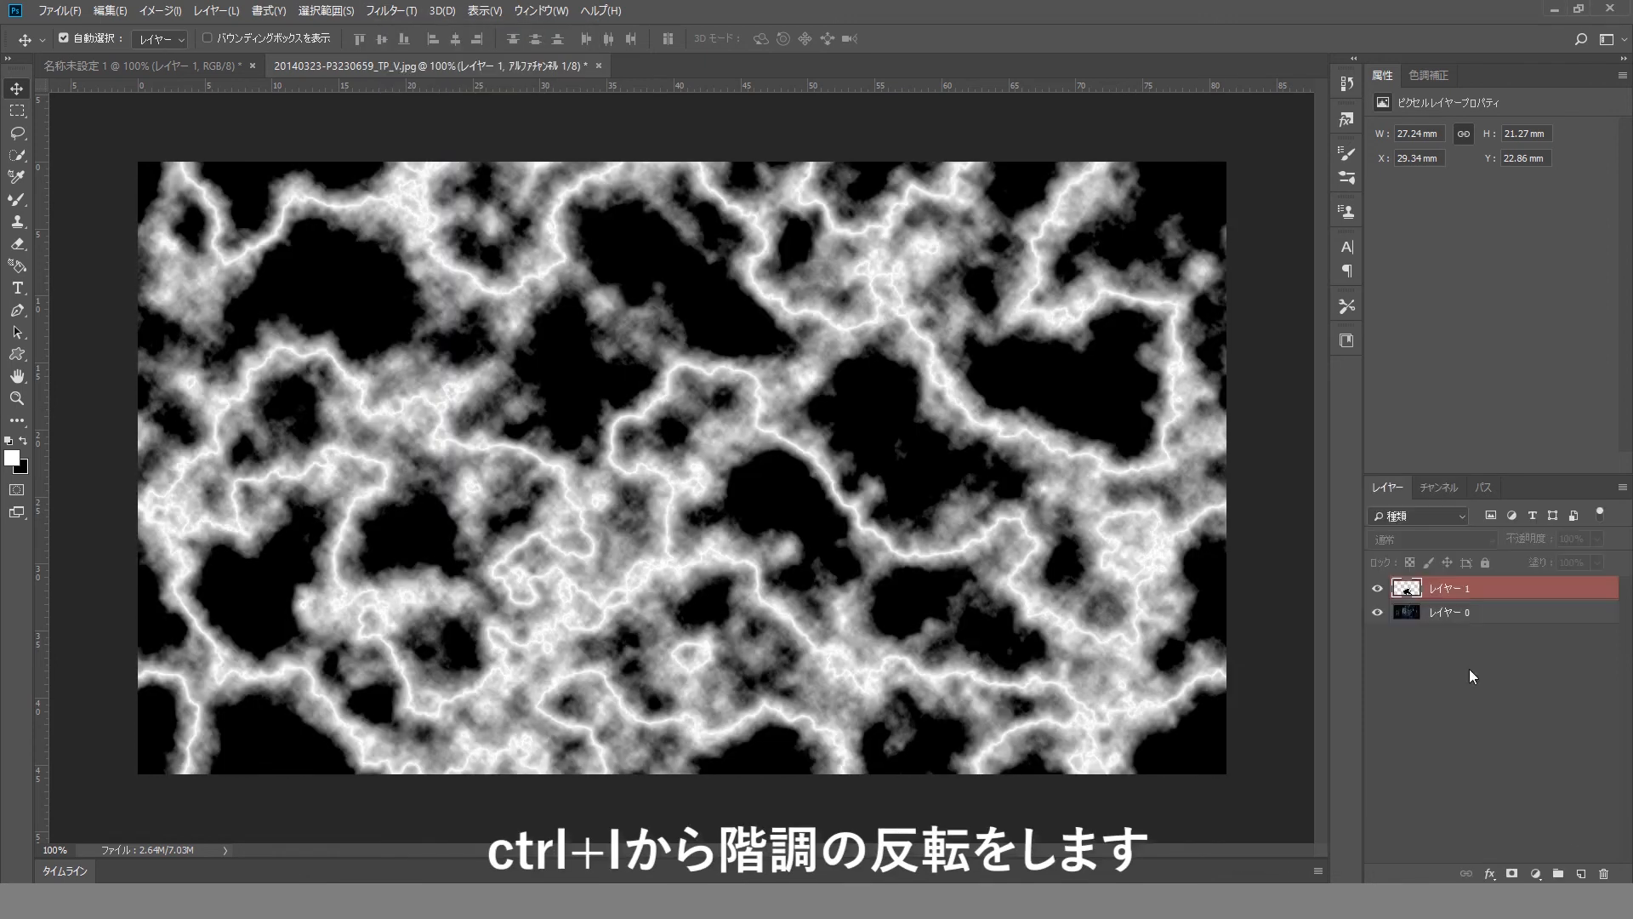
click(1581, 874)
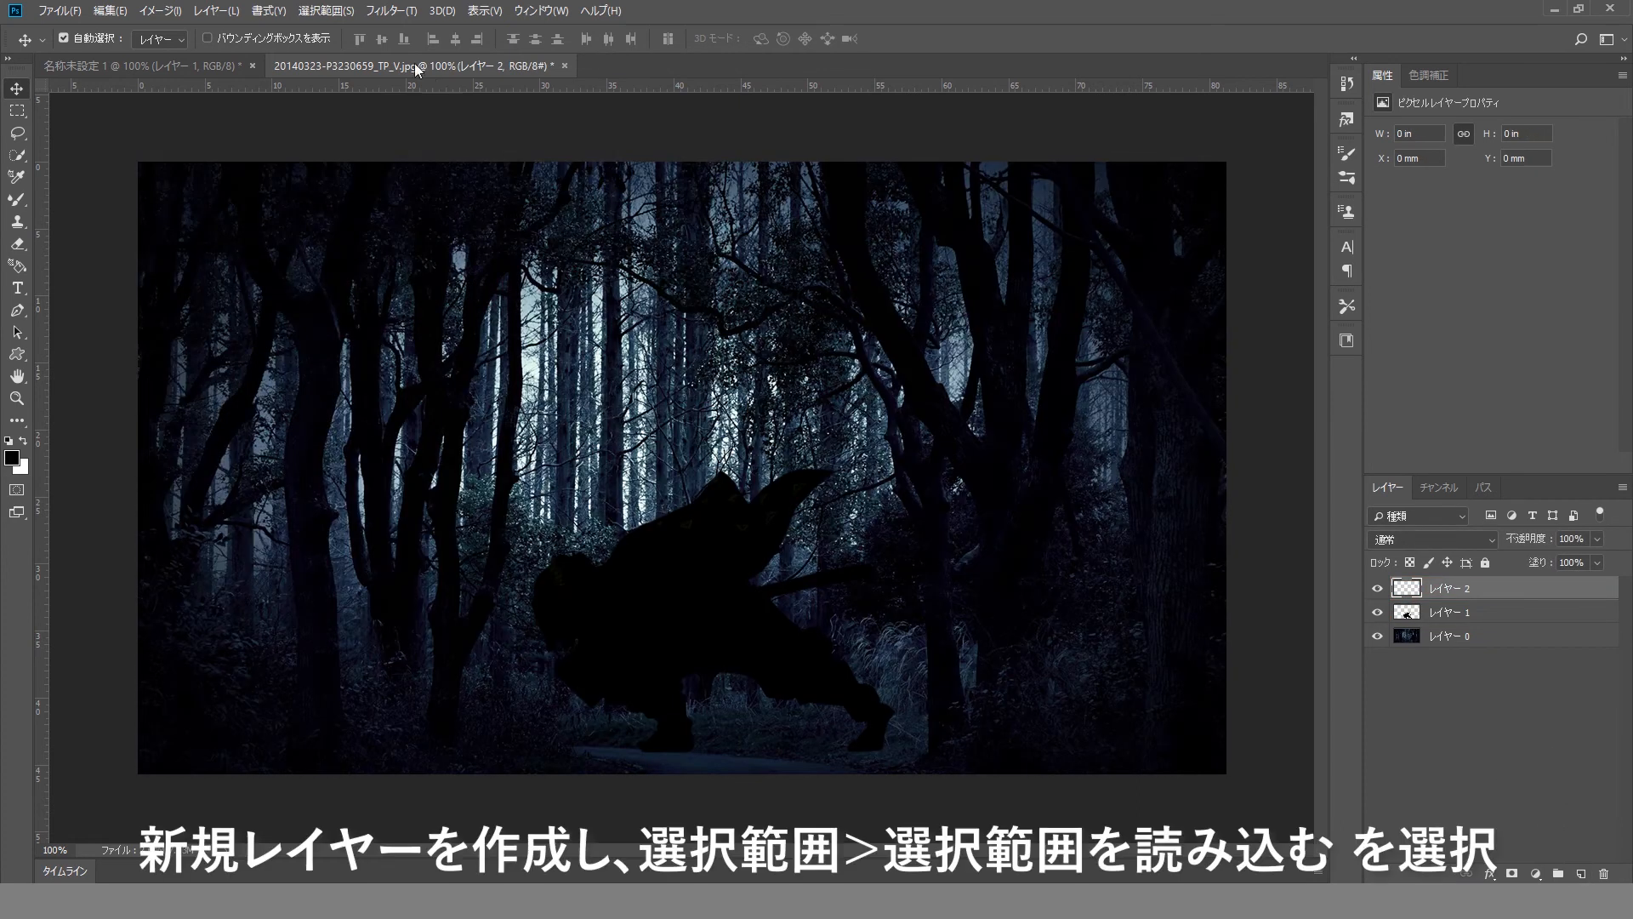
click(348, 11)
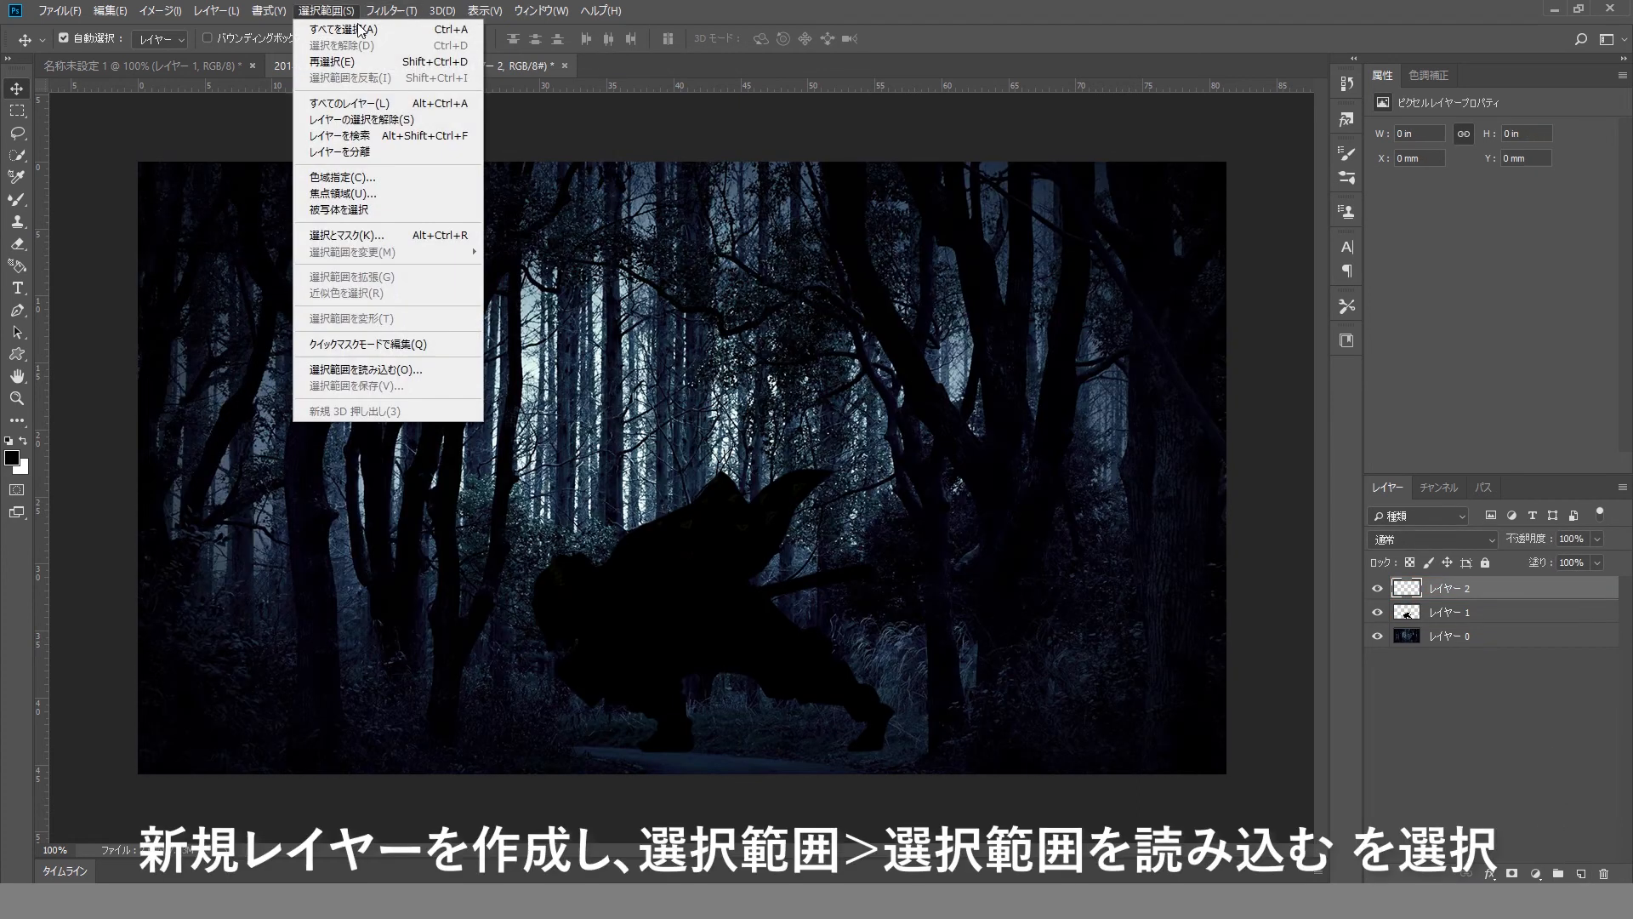
click(422, 369)
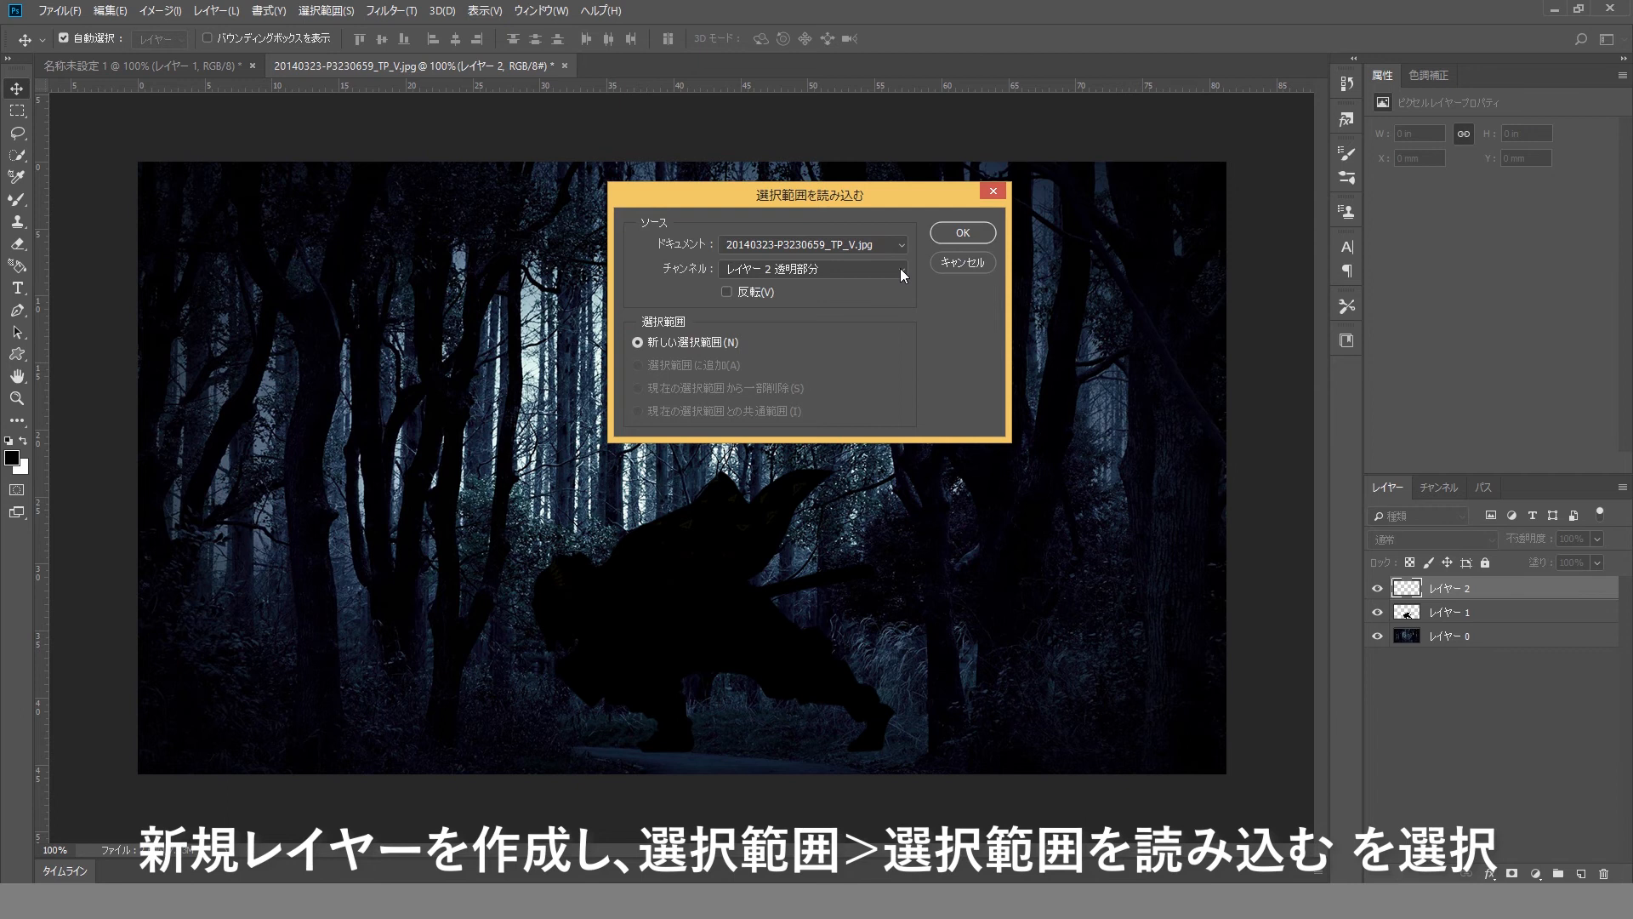
click(900, 268)
click(866, 316)
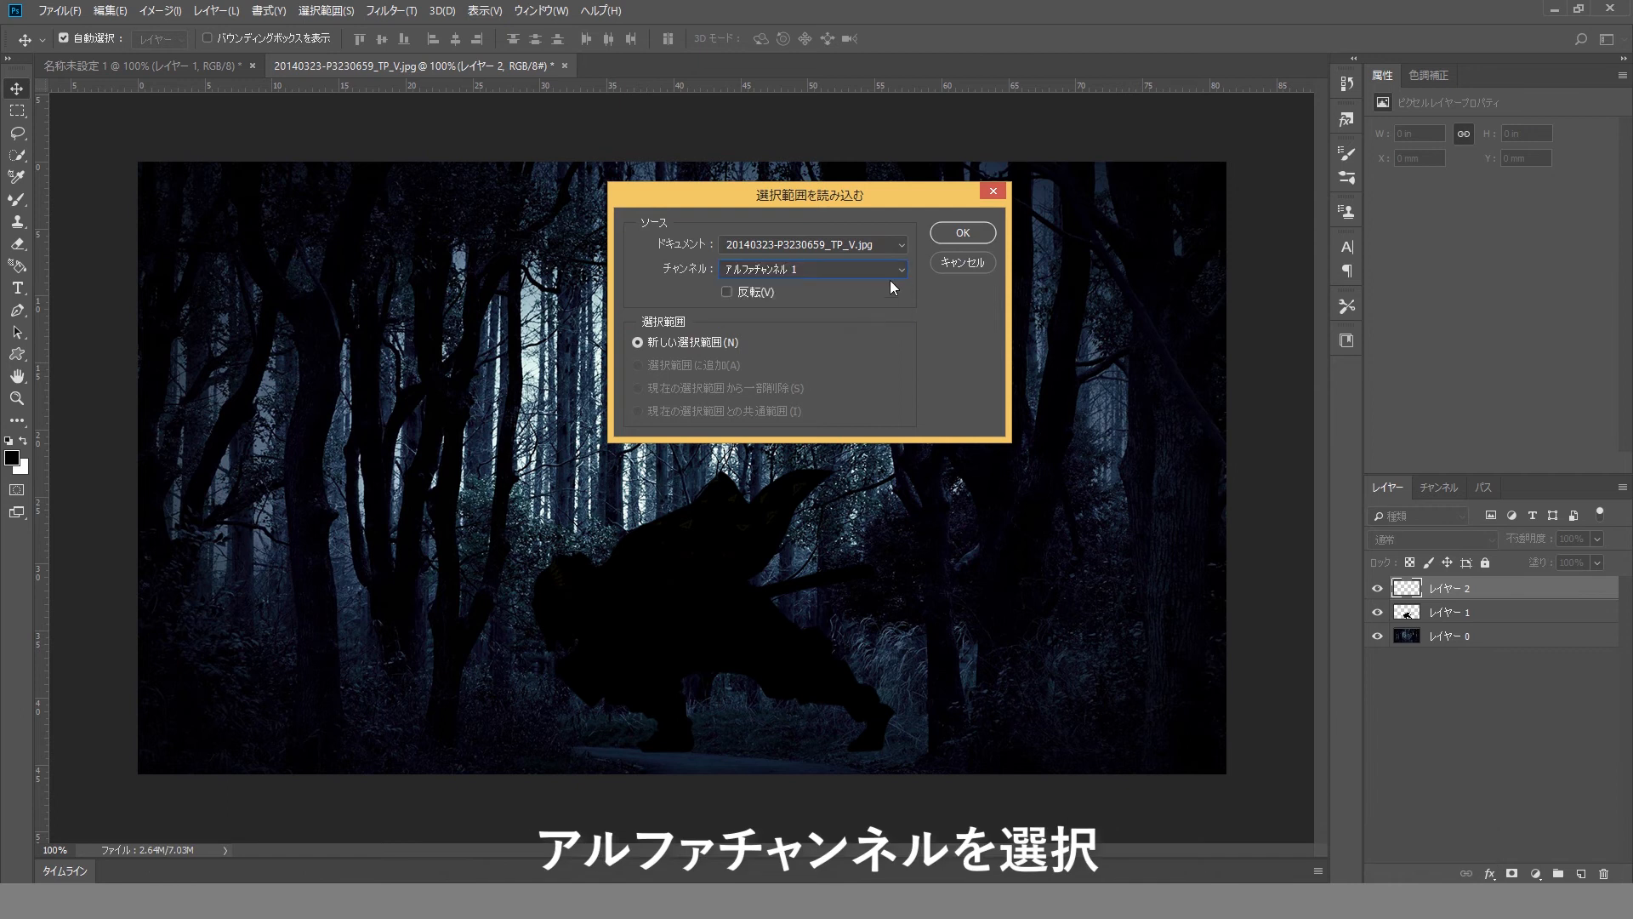
click(946, 235)
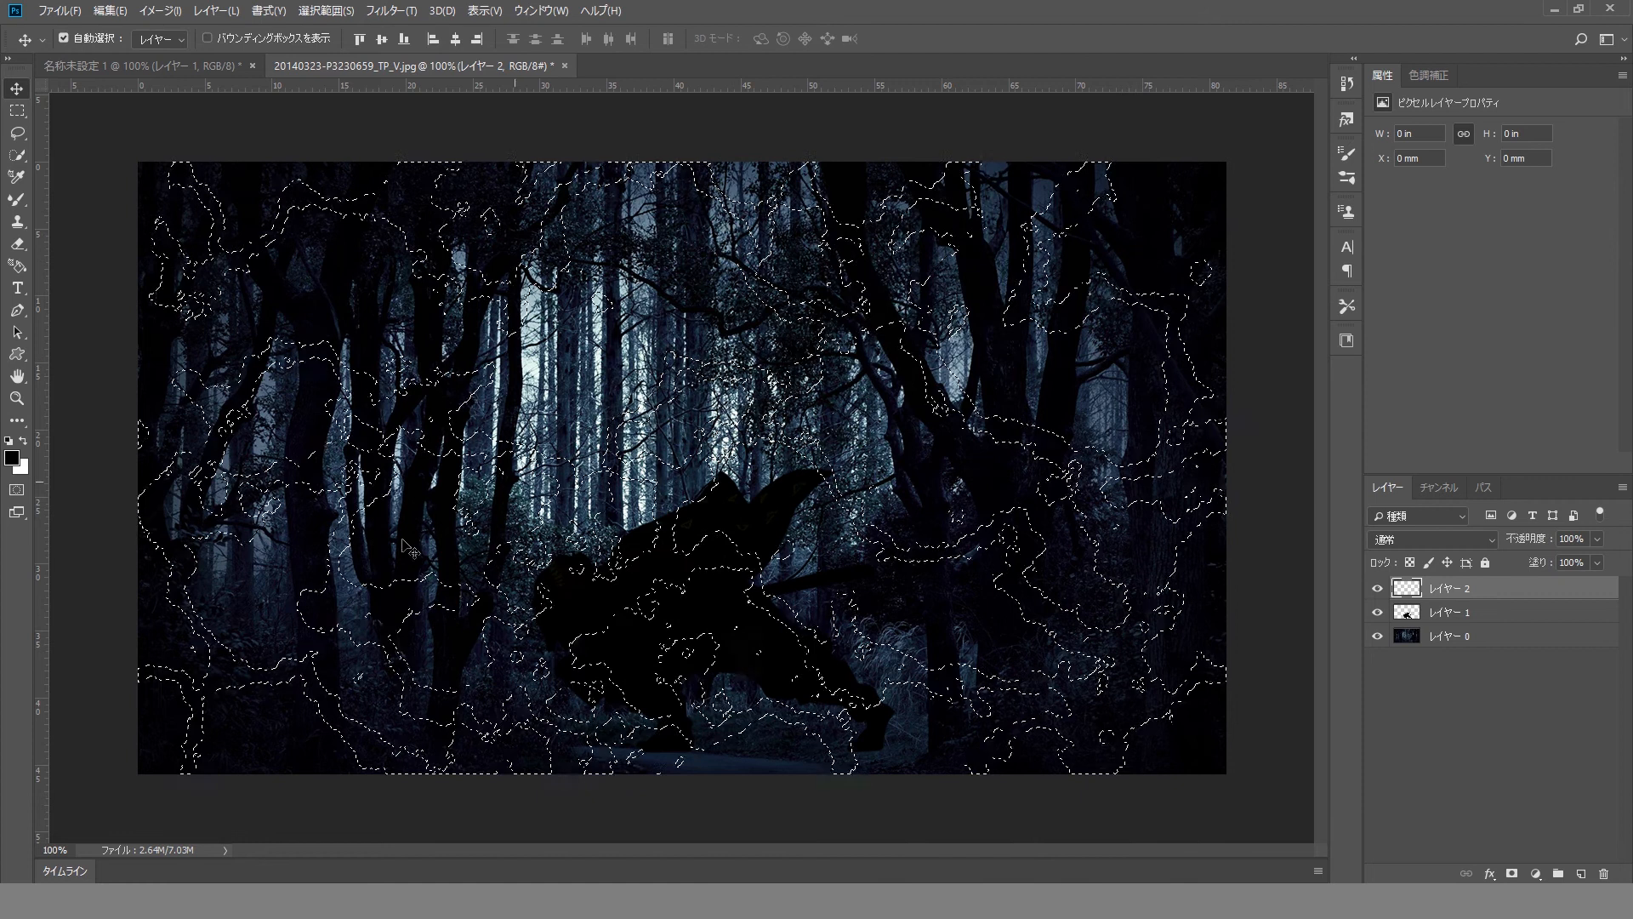
click(156, 13)
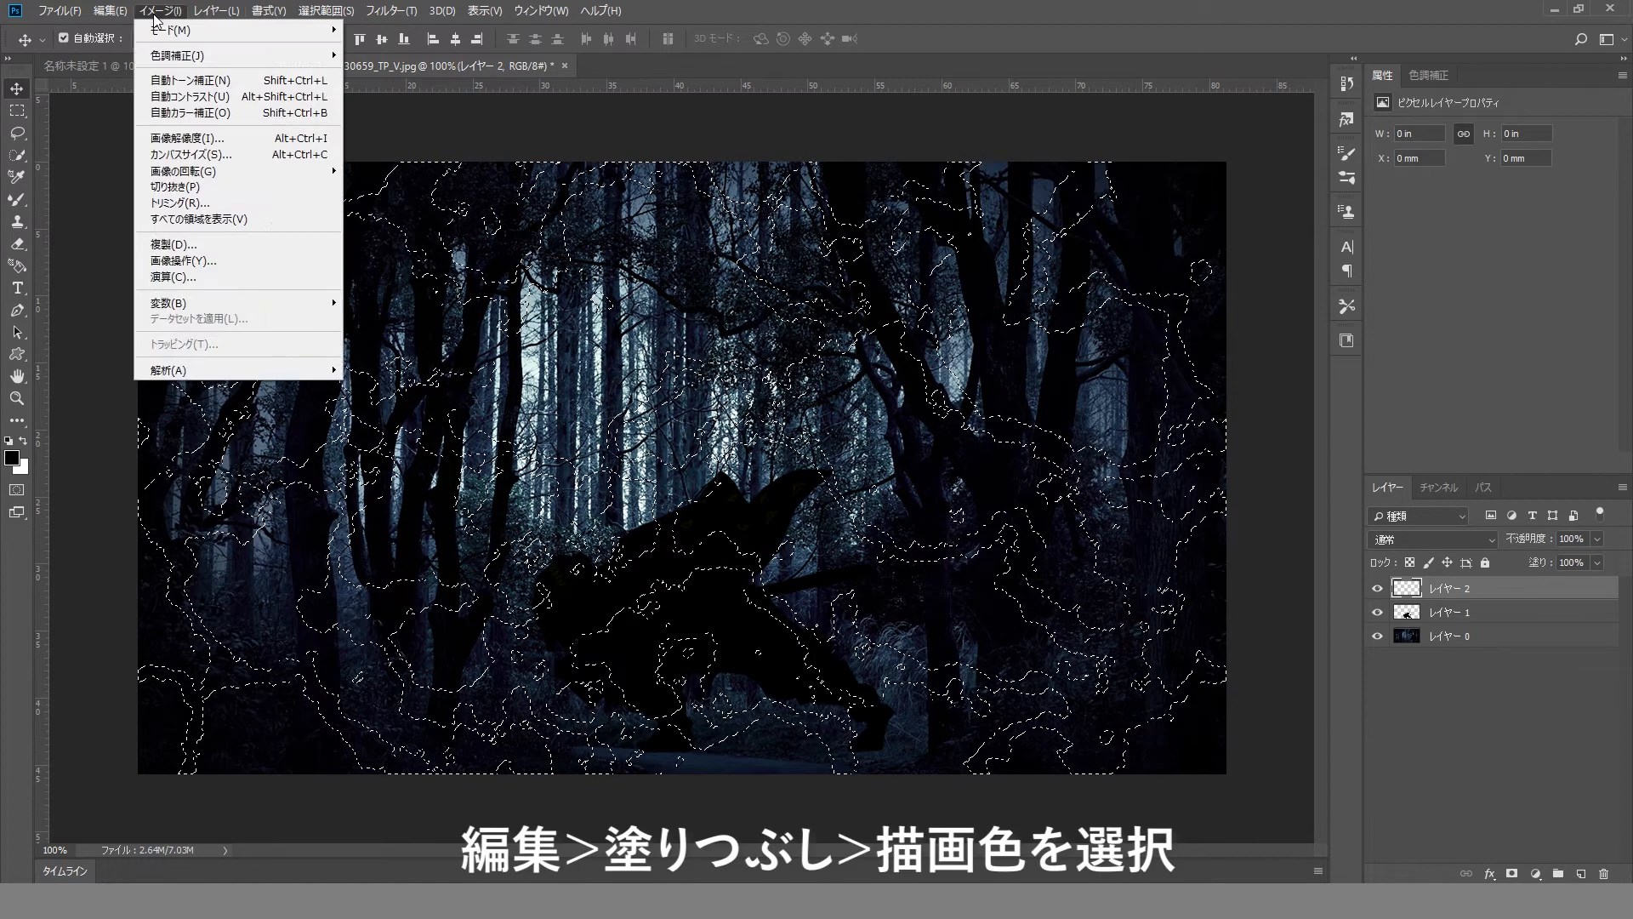
mouse_move(123, 15)
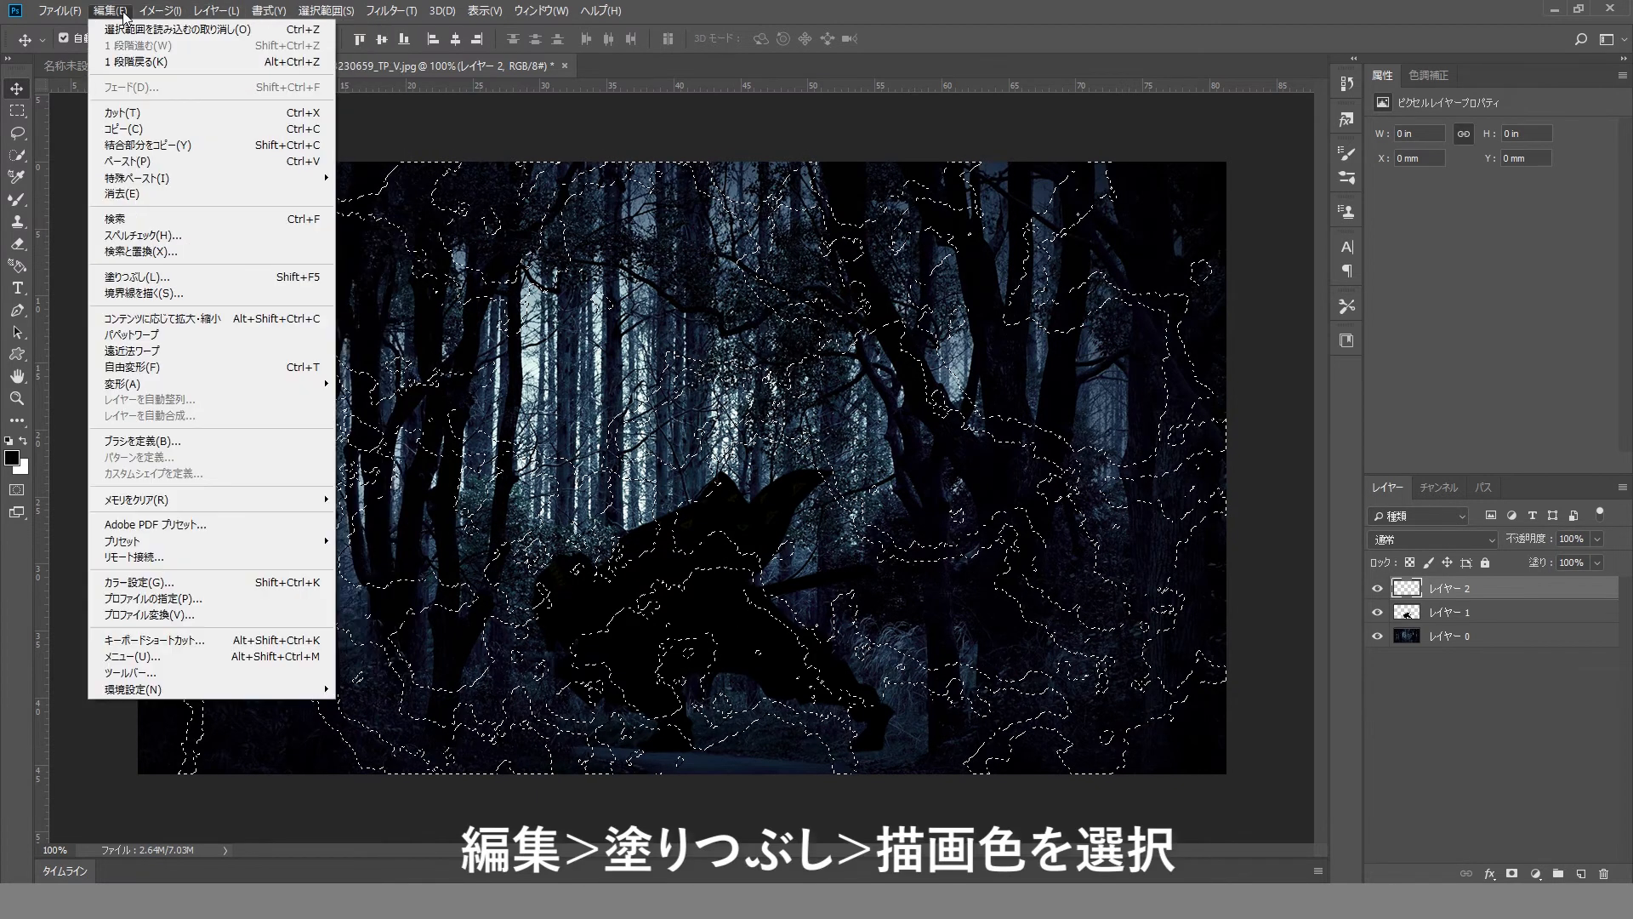
click(195, 277)
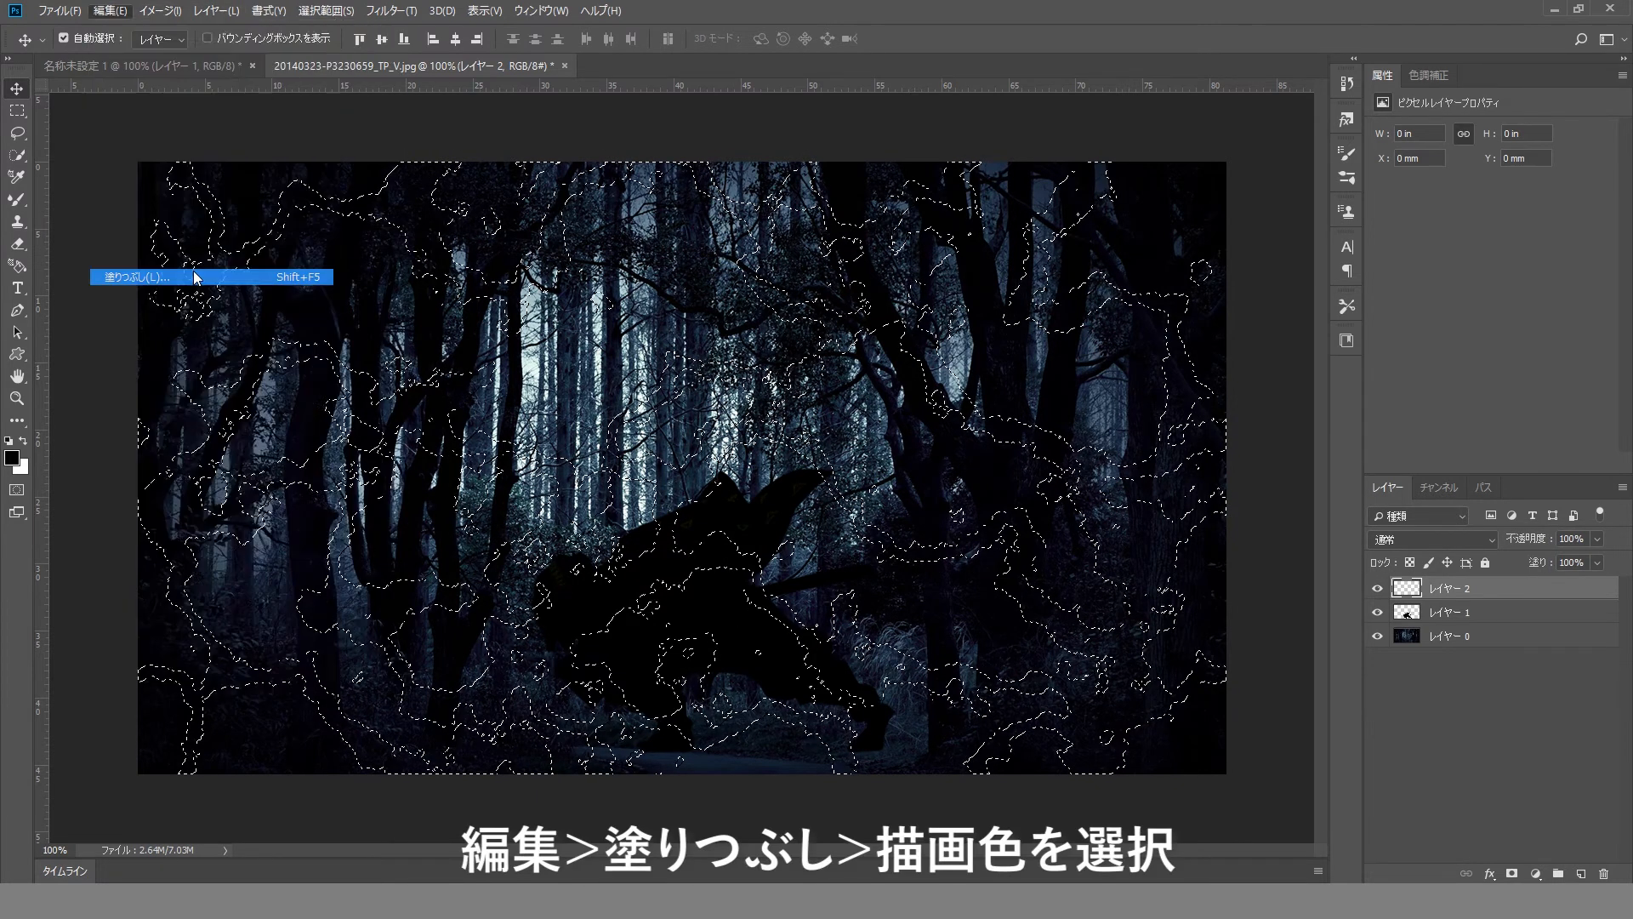
click(851, 498)
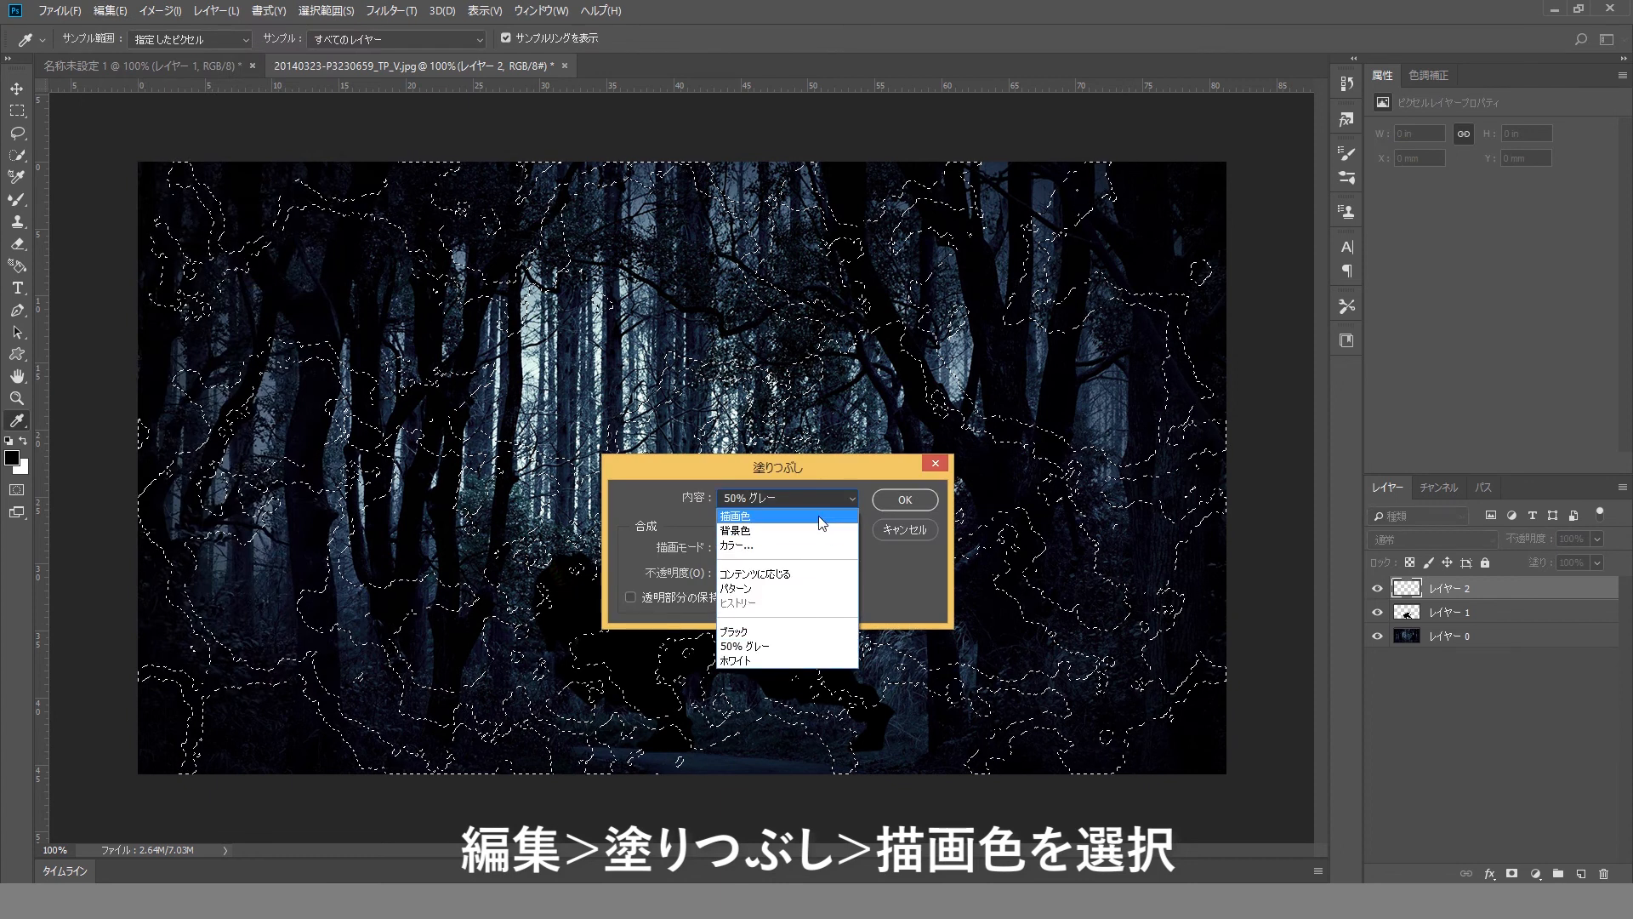
click(791, 646)
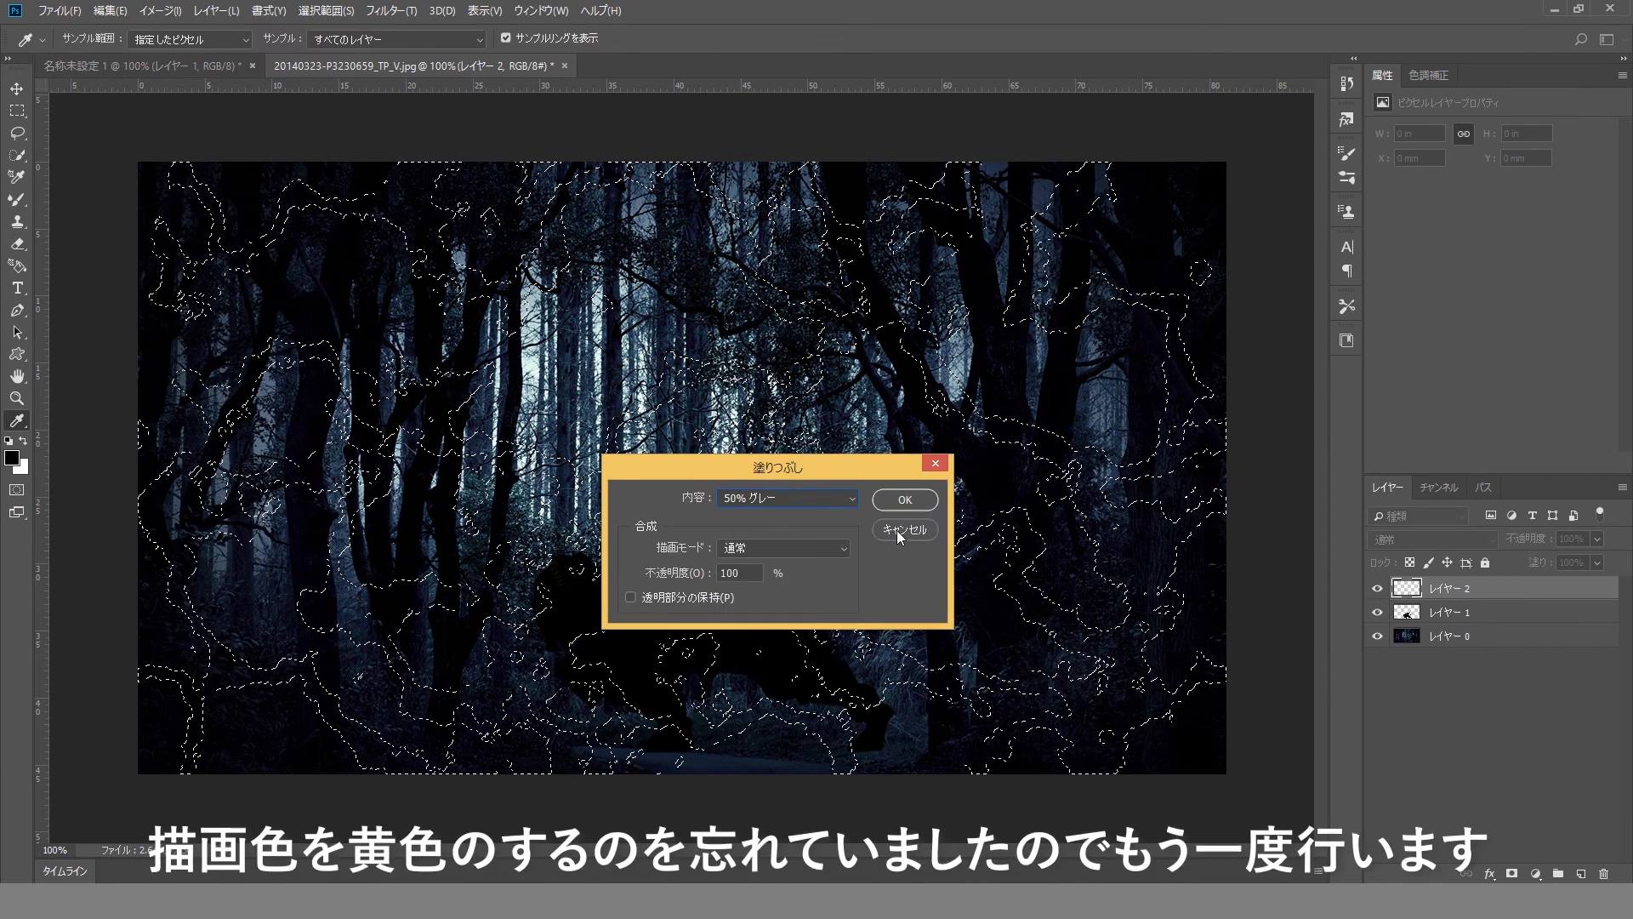
click(904, 529)
key(v)
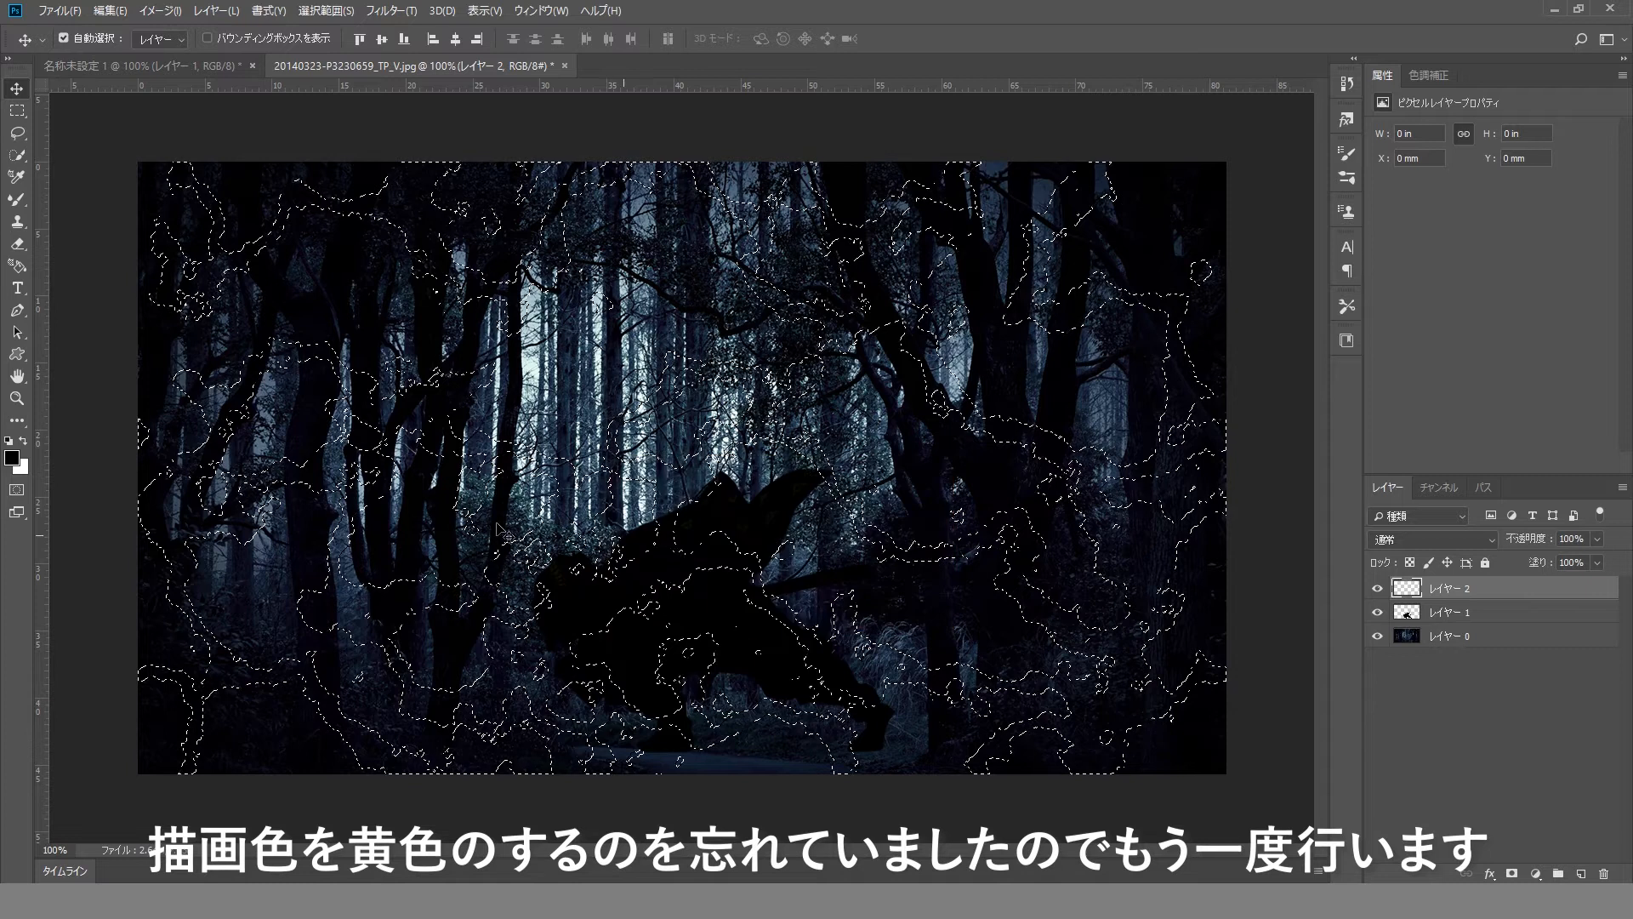
Set the foreground colour to a bright, saturated yellow with hue 69°.
click(12, 458)
click(1069, 552)
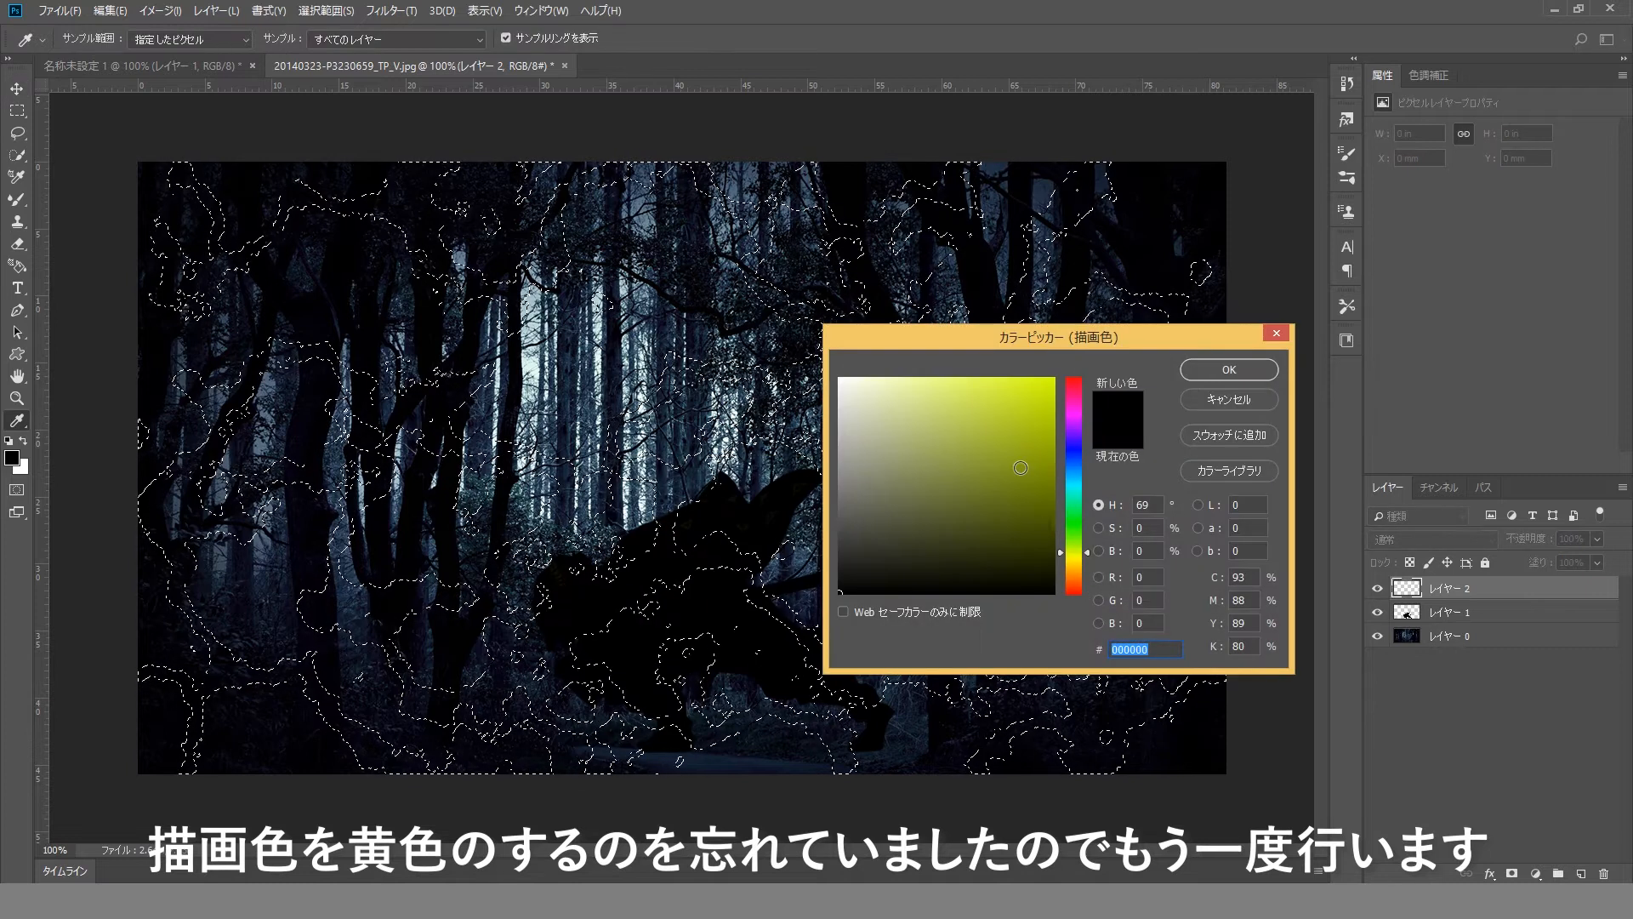
click(1054, 379)
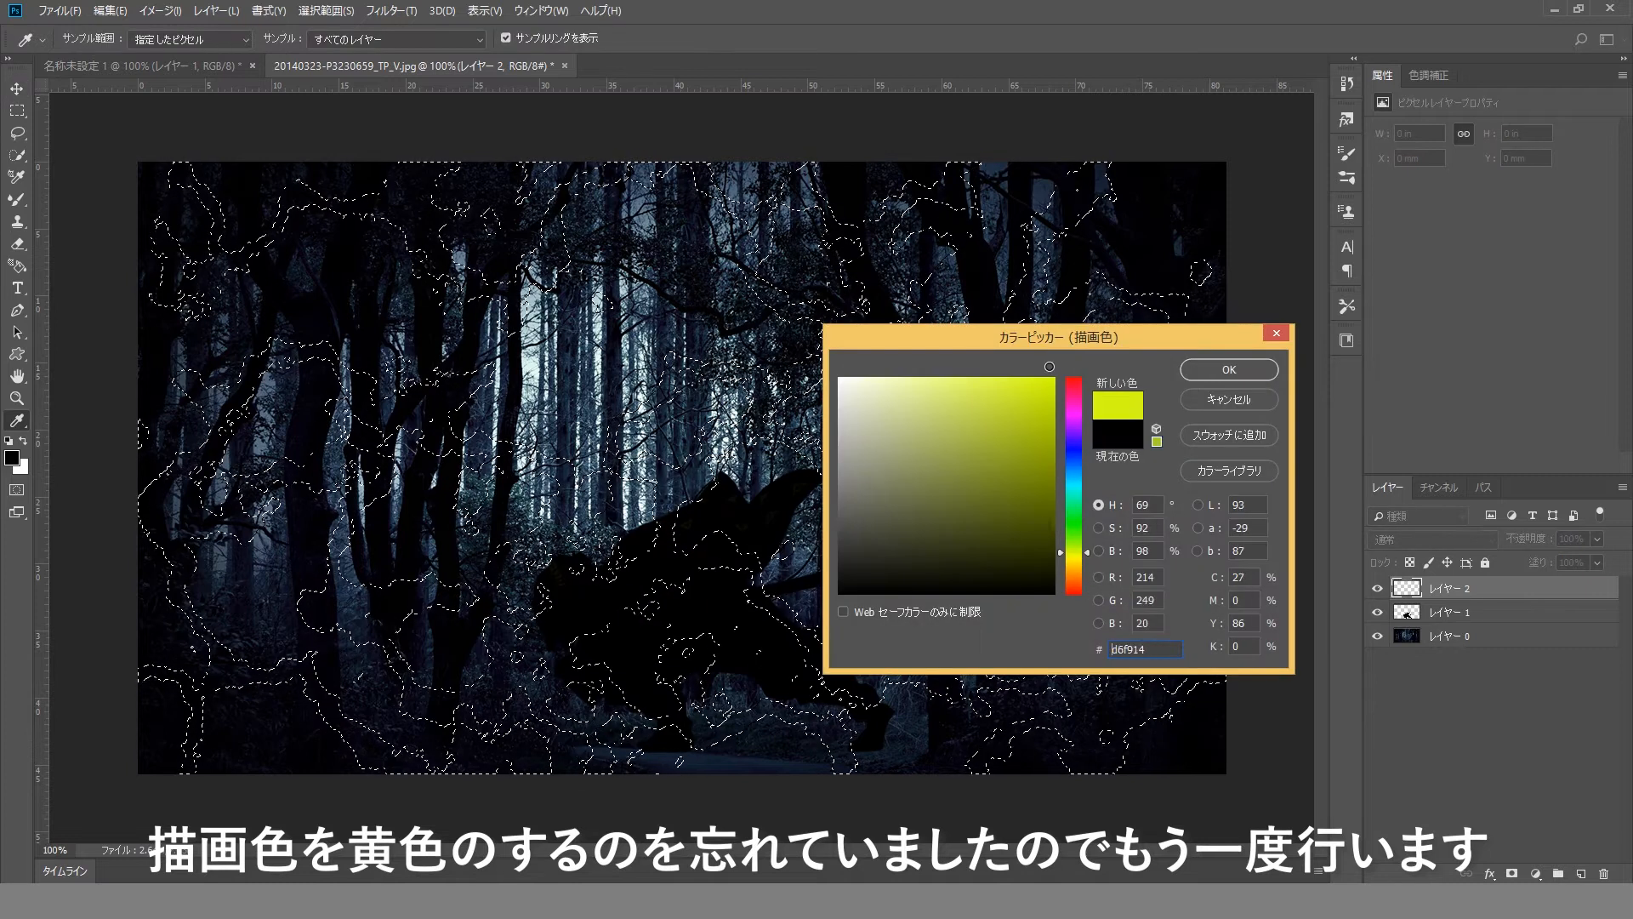
click(1233, 370)
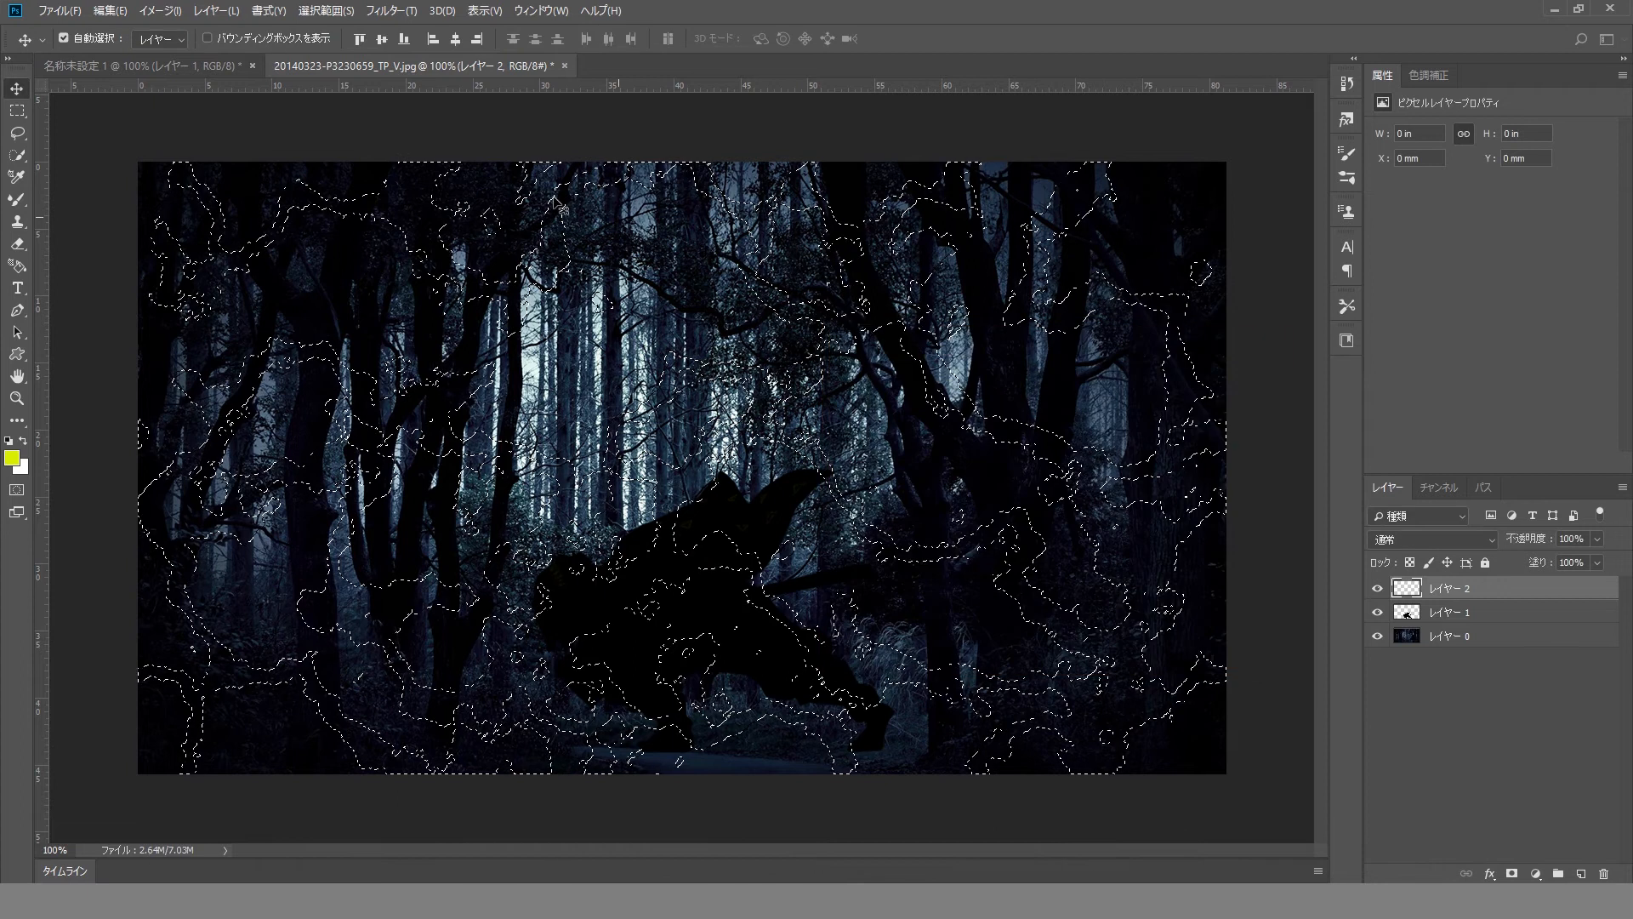
Fill the lightning-shaped selection on the new layer with the foreground colour (描画色).
click(177, 12)
mouse_move(109, 10)
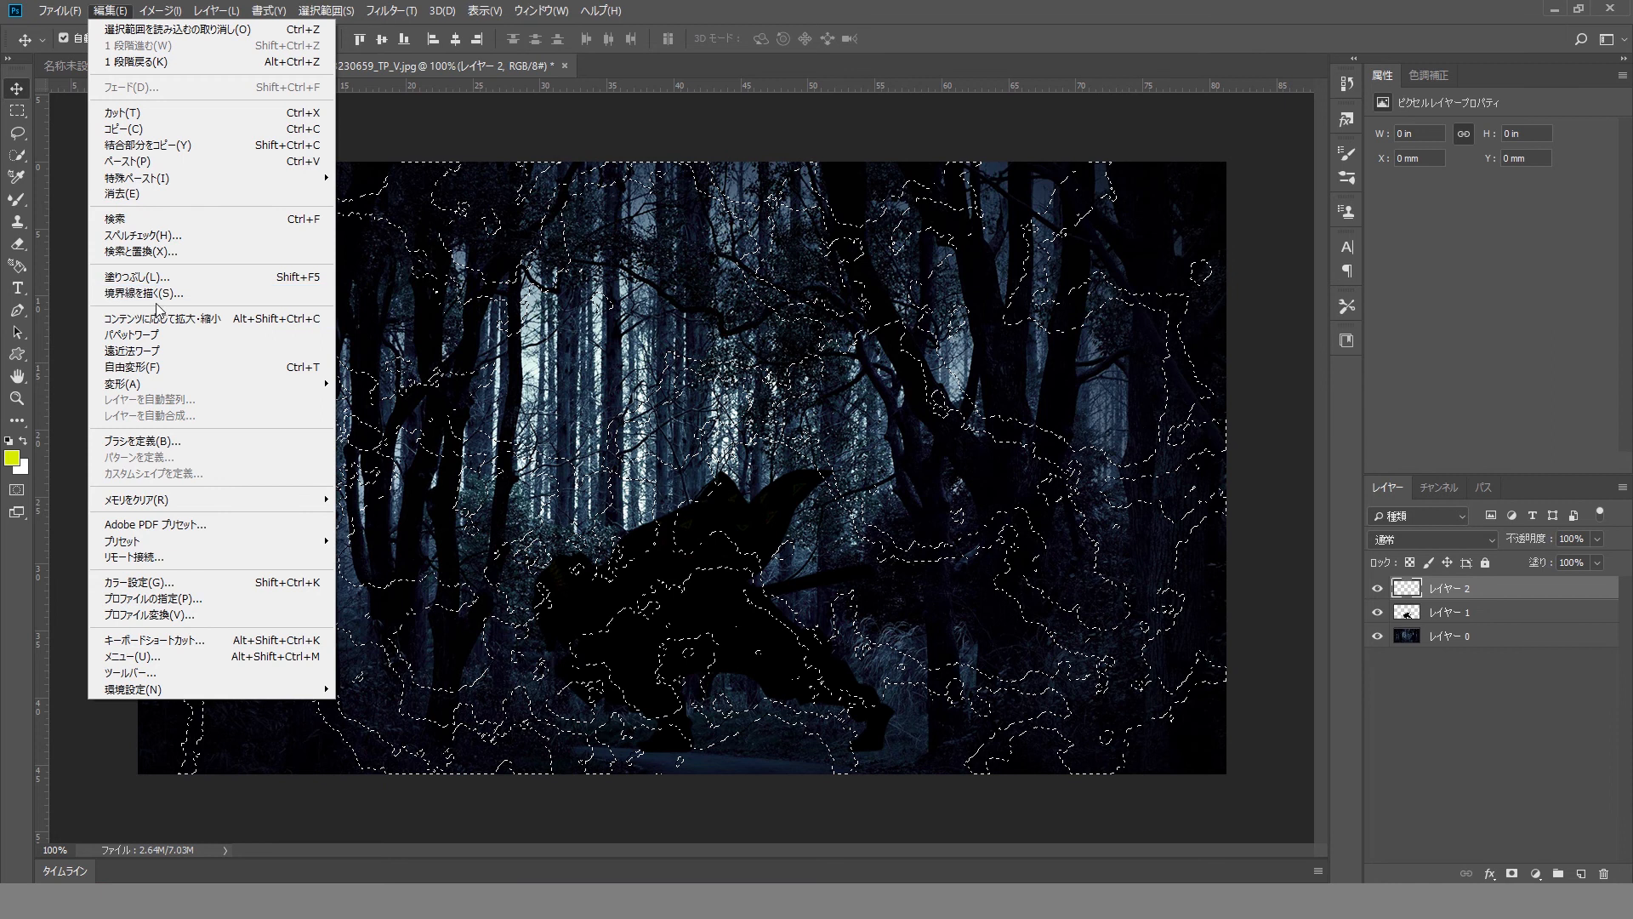
click(155, 278)
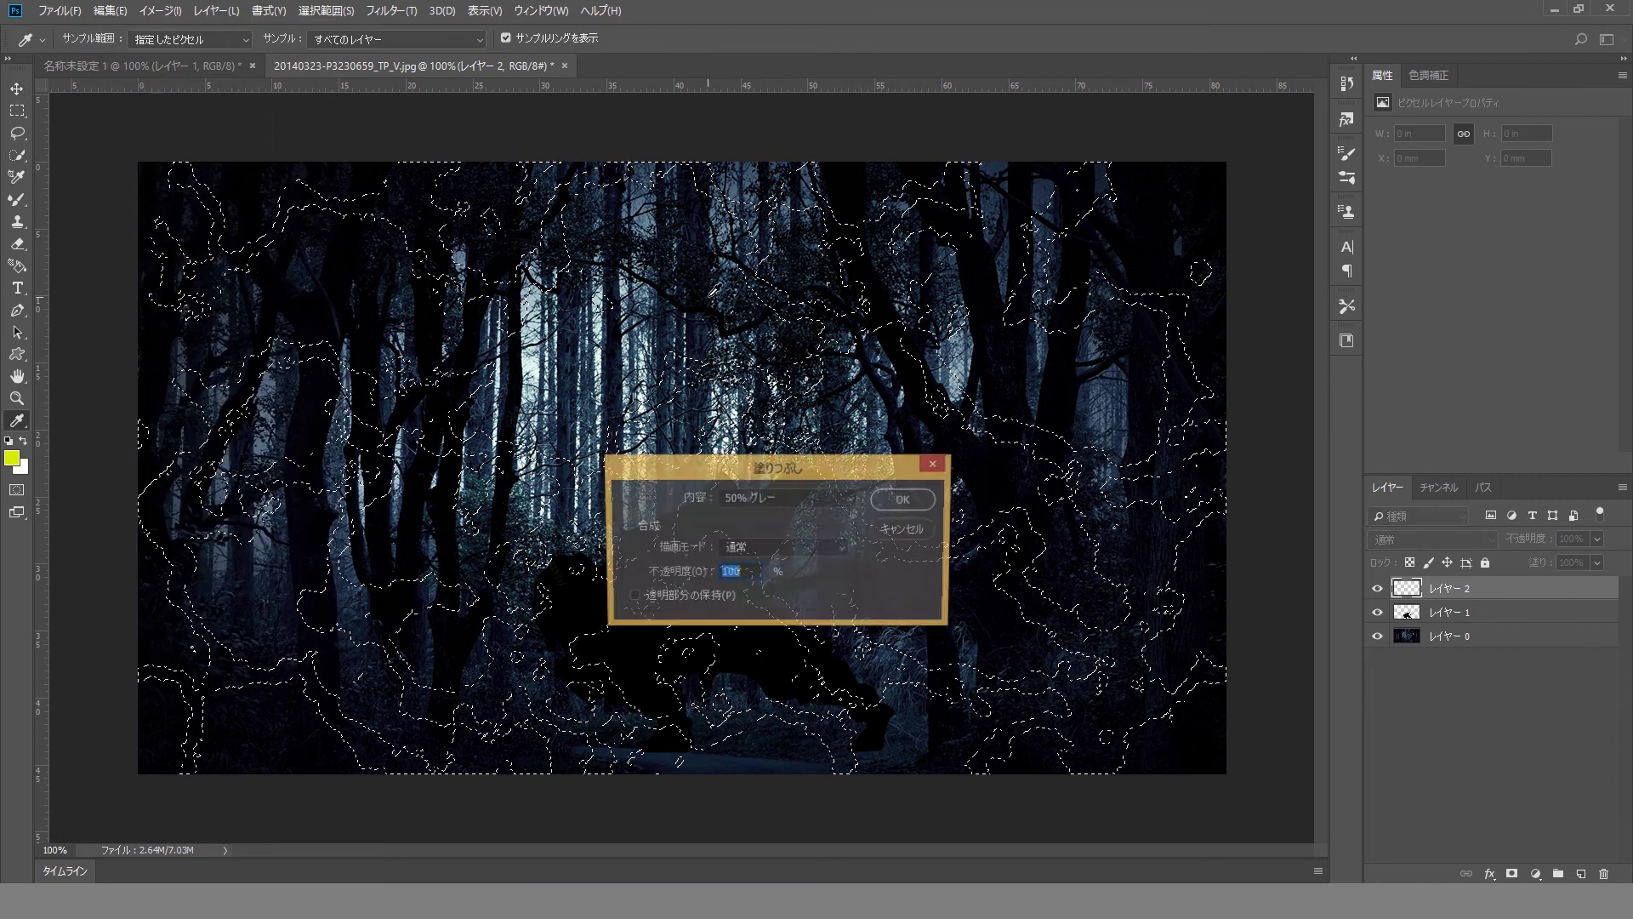
click(853, 497)
click(808, 516)
click(892, 501)
key(v)
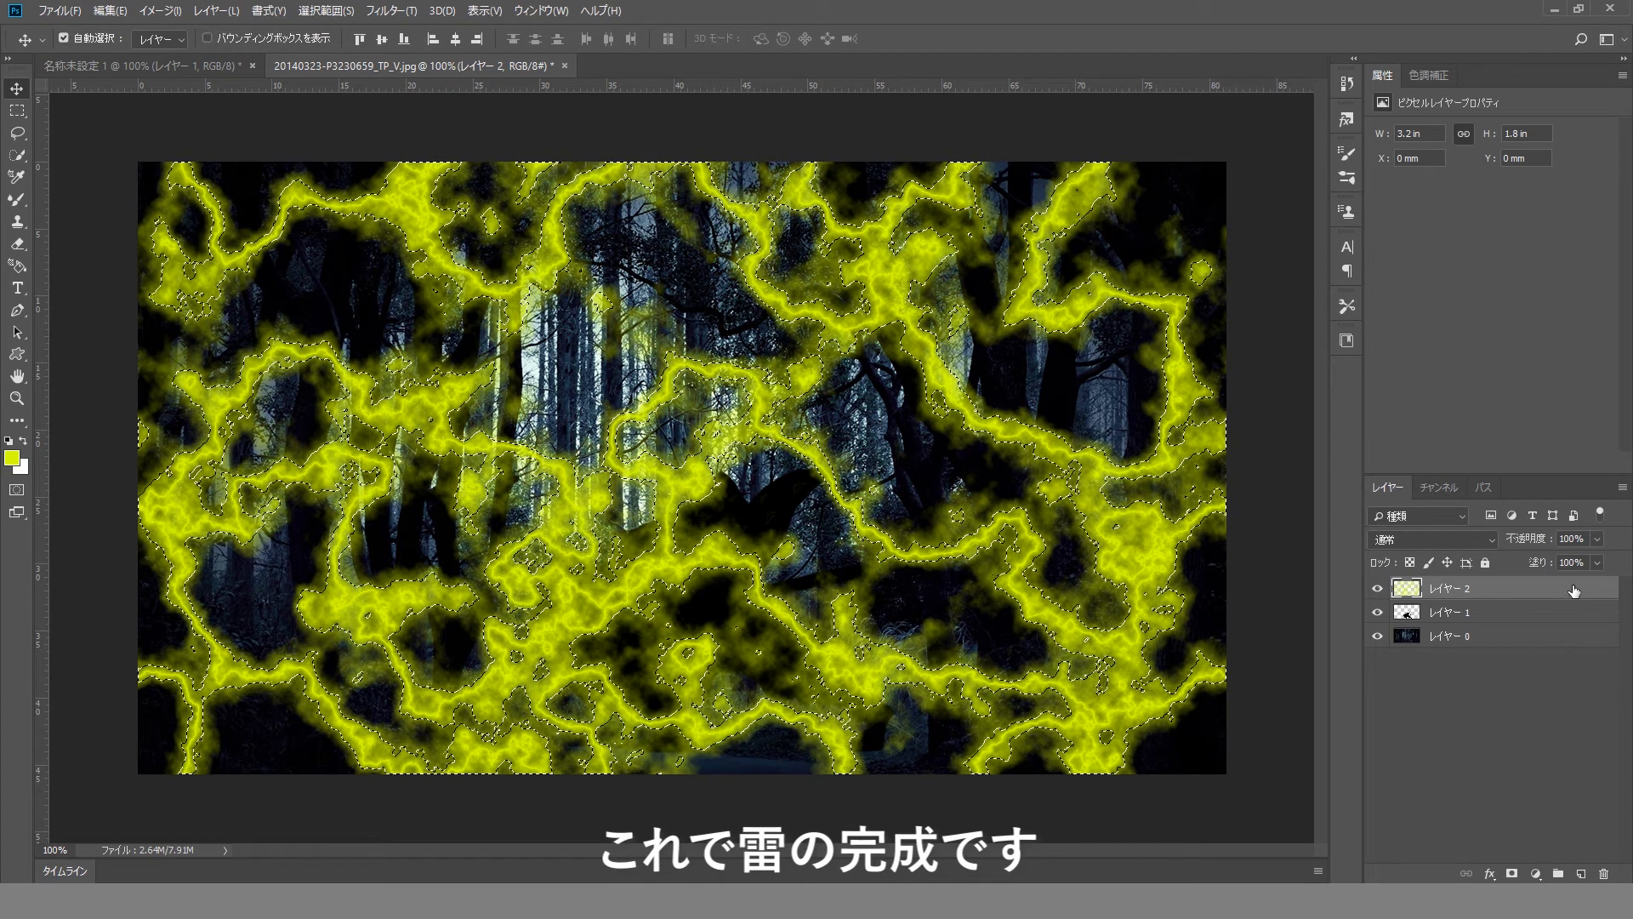
Set the lightning layer's opacity to 67% and place it beneath the silhouette layer with the selection cleared.
drag(1550, 541, 1514, 545)
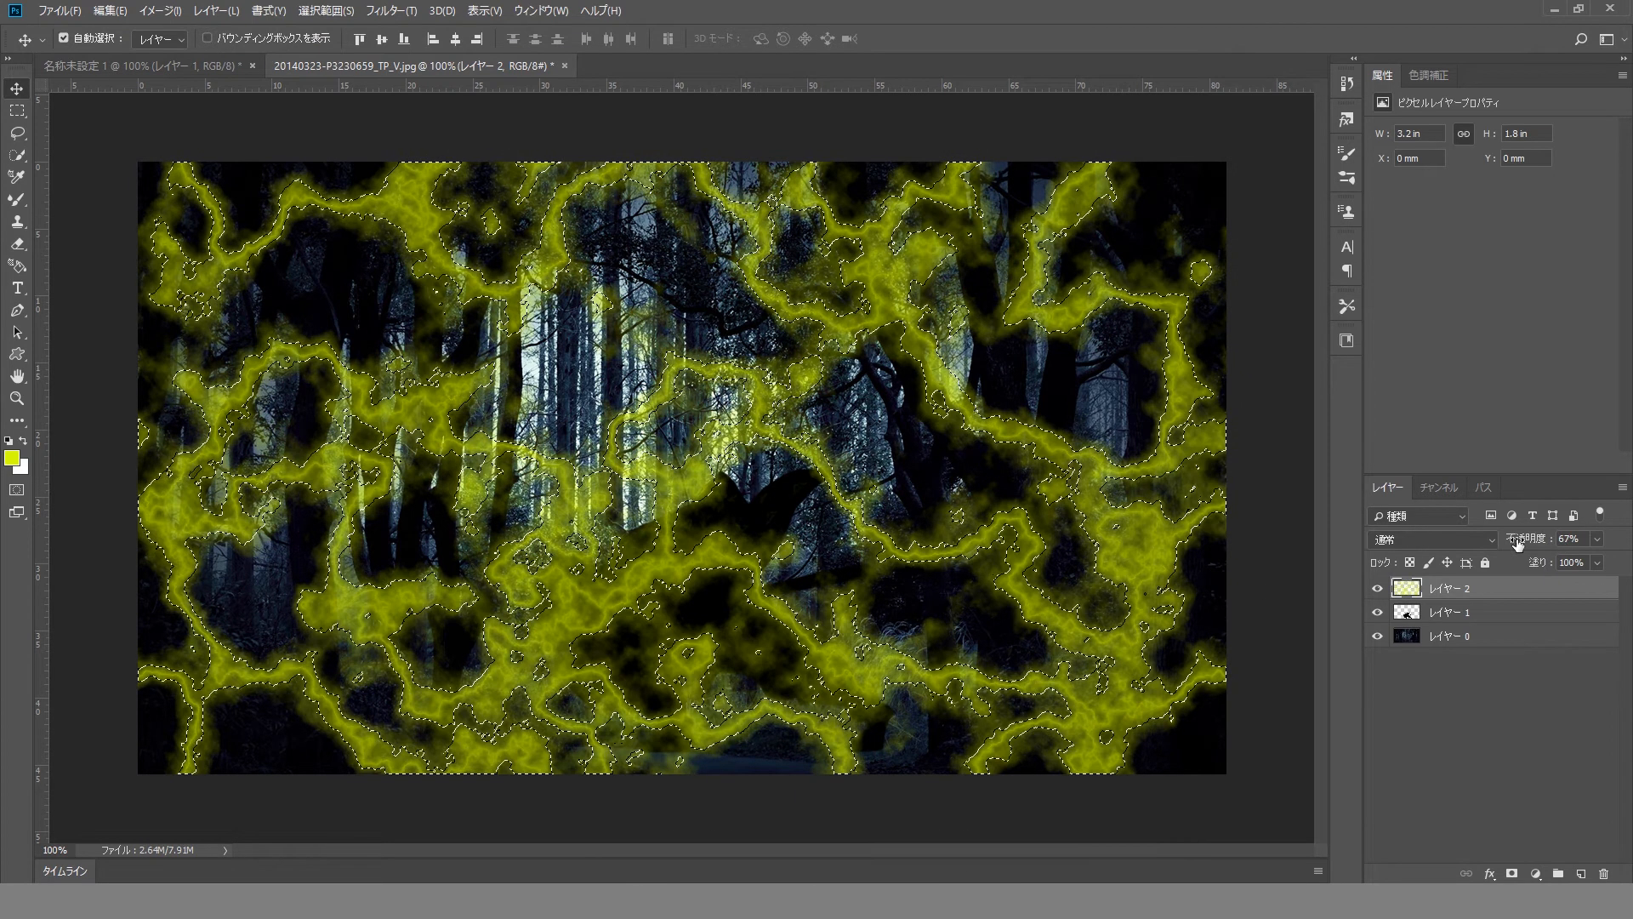
drag(1512, 600, 1510, 623)
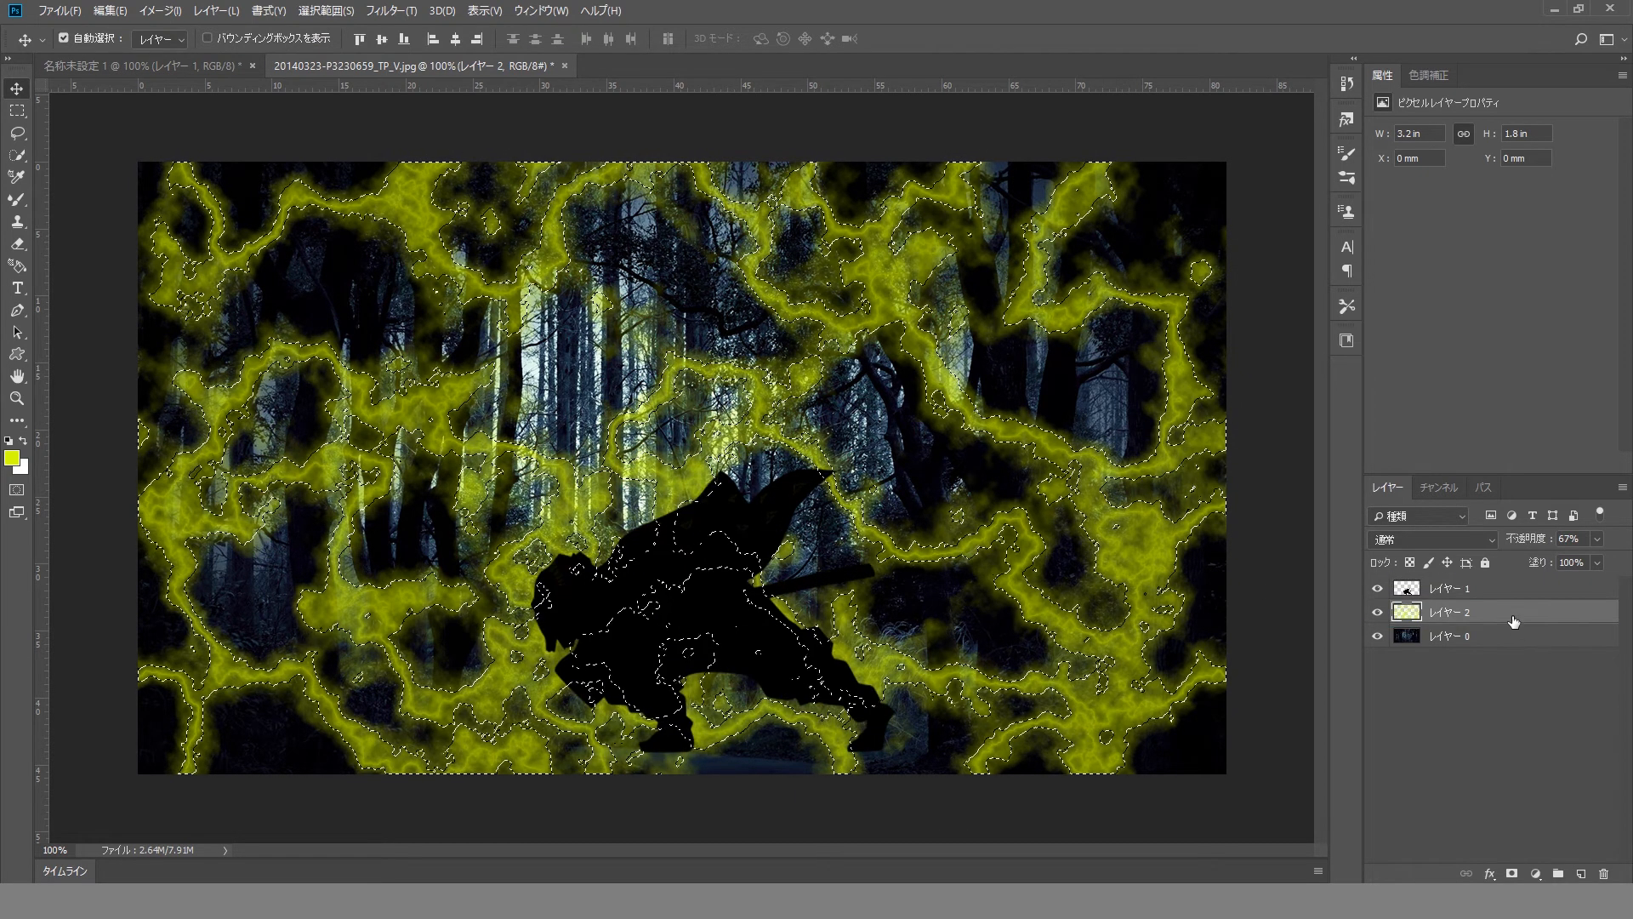
key(ctrl+d)
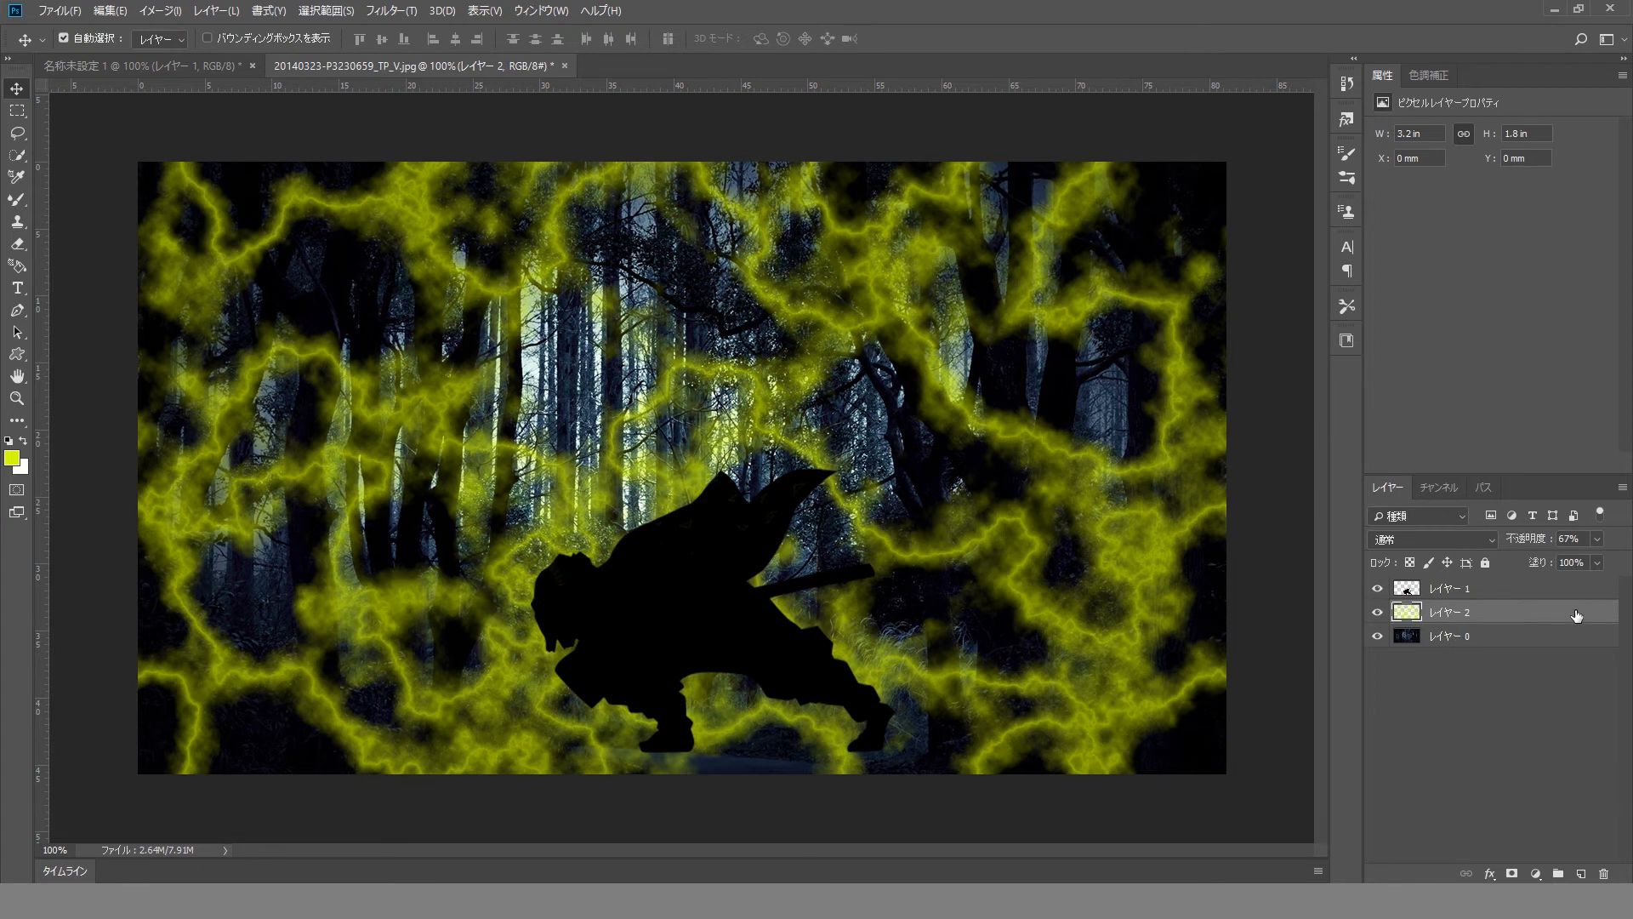
double_click(1517, 621)
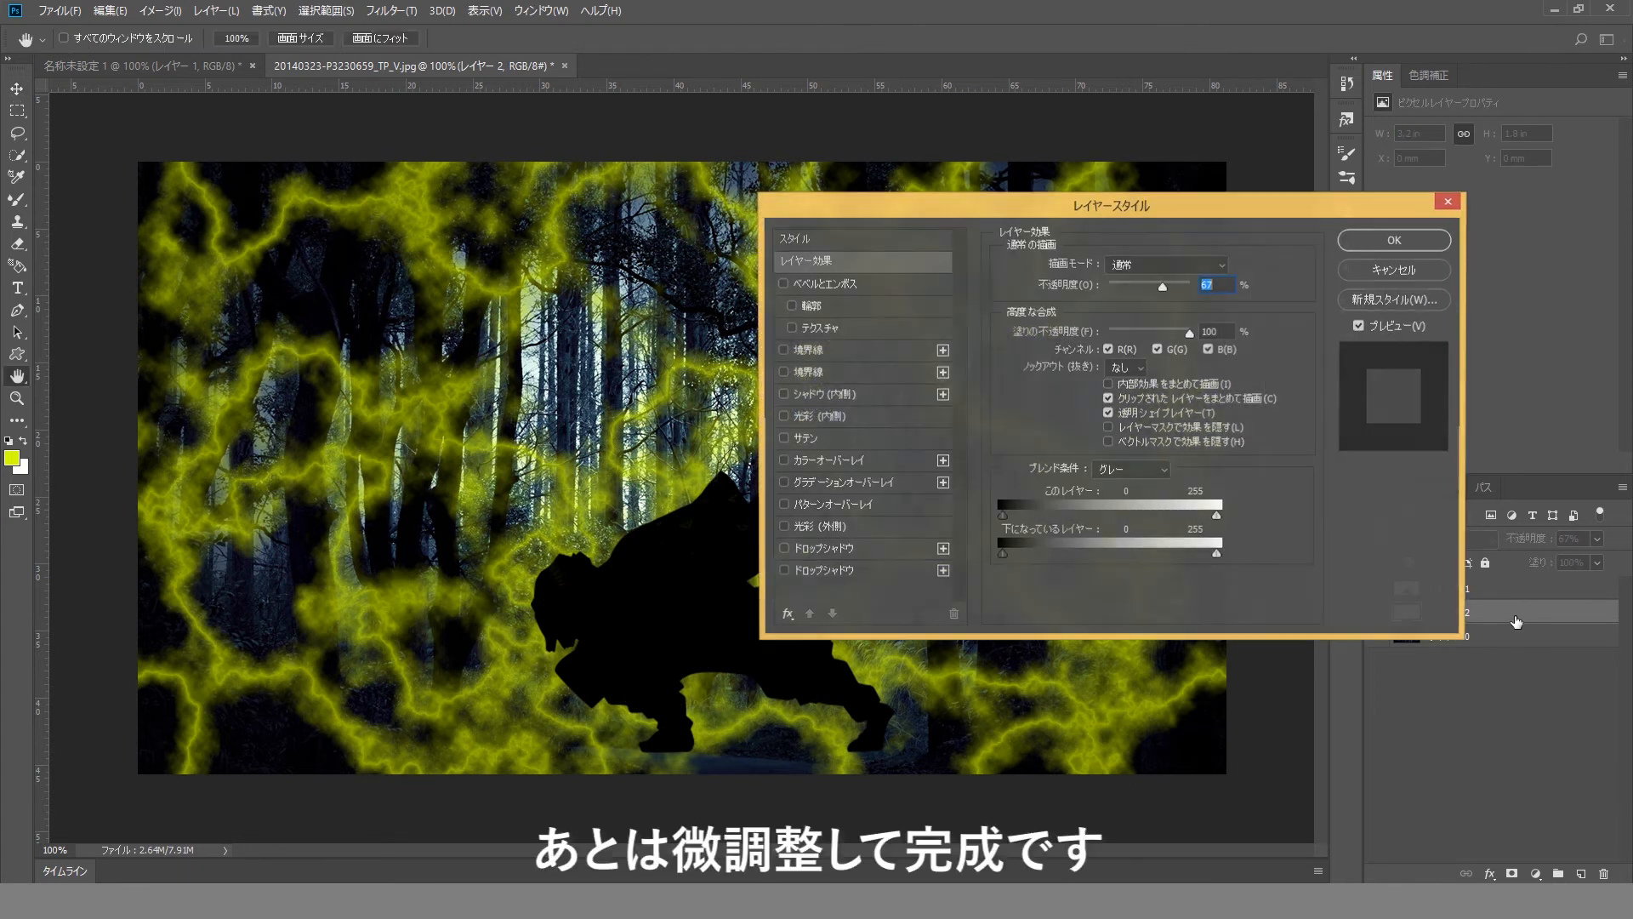
click(783, 416)
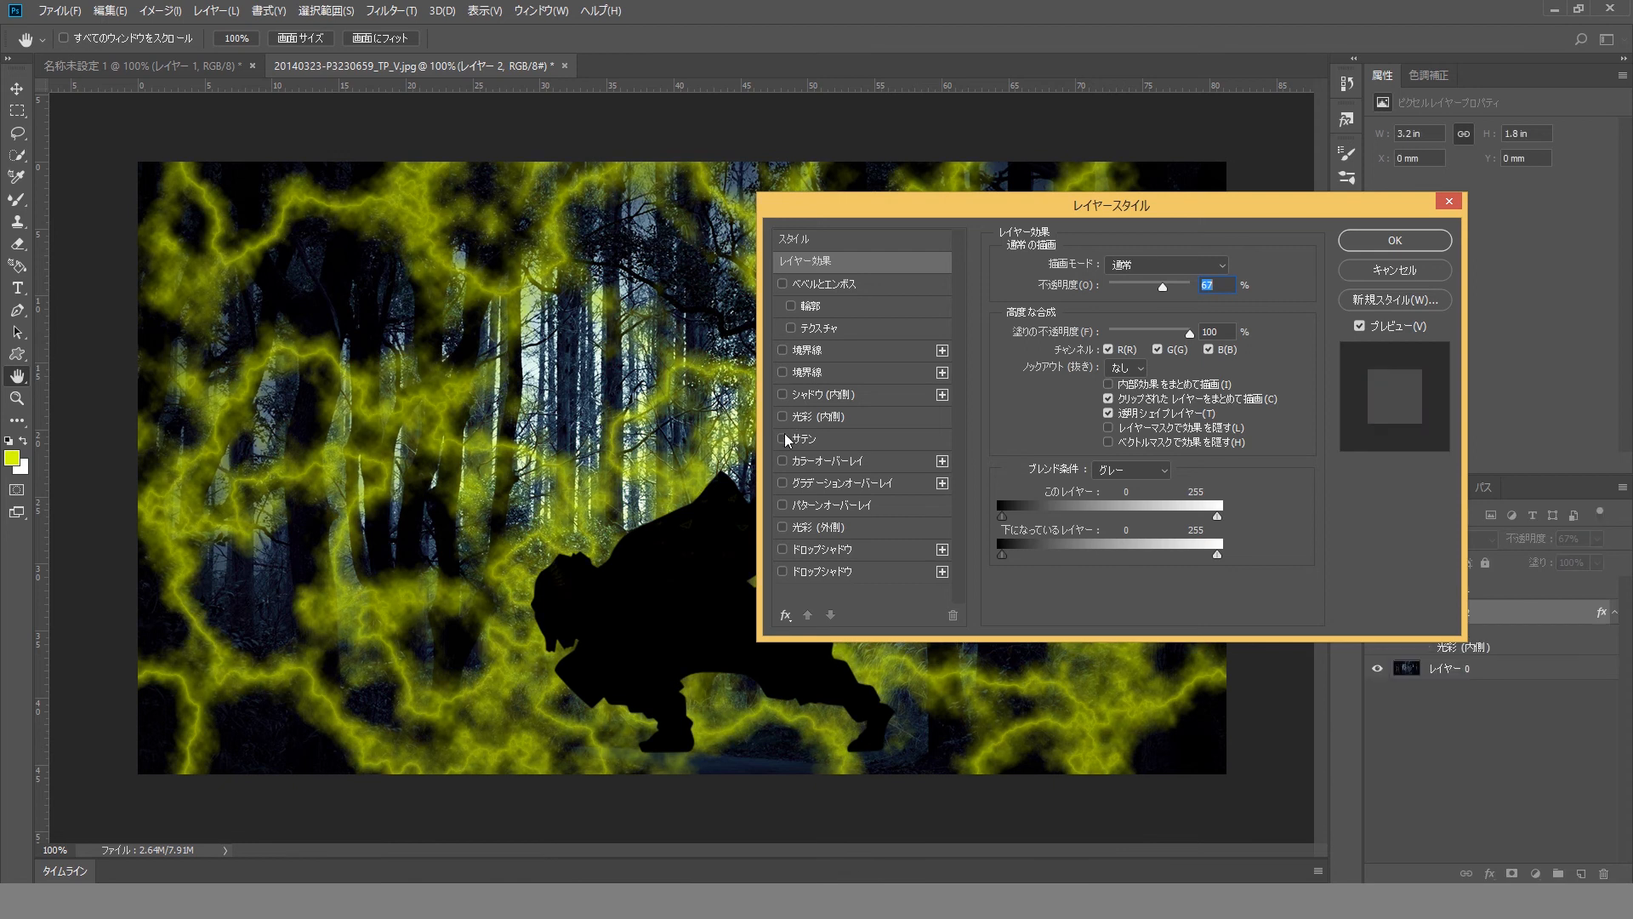
click(782, 528)
click(781, 528)
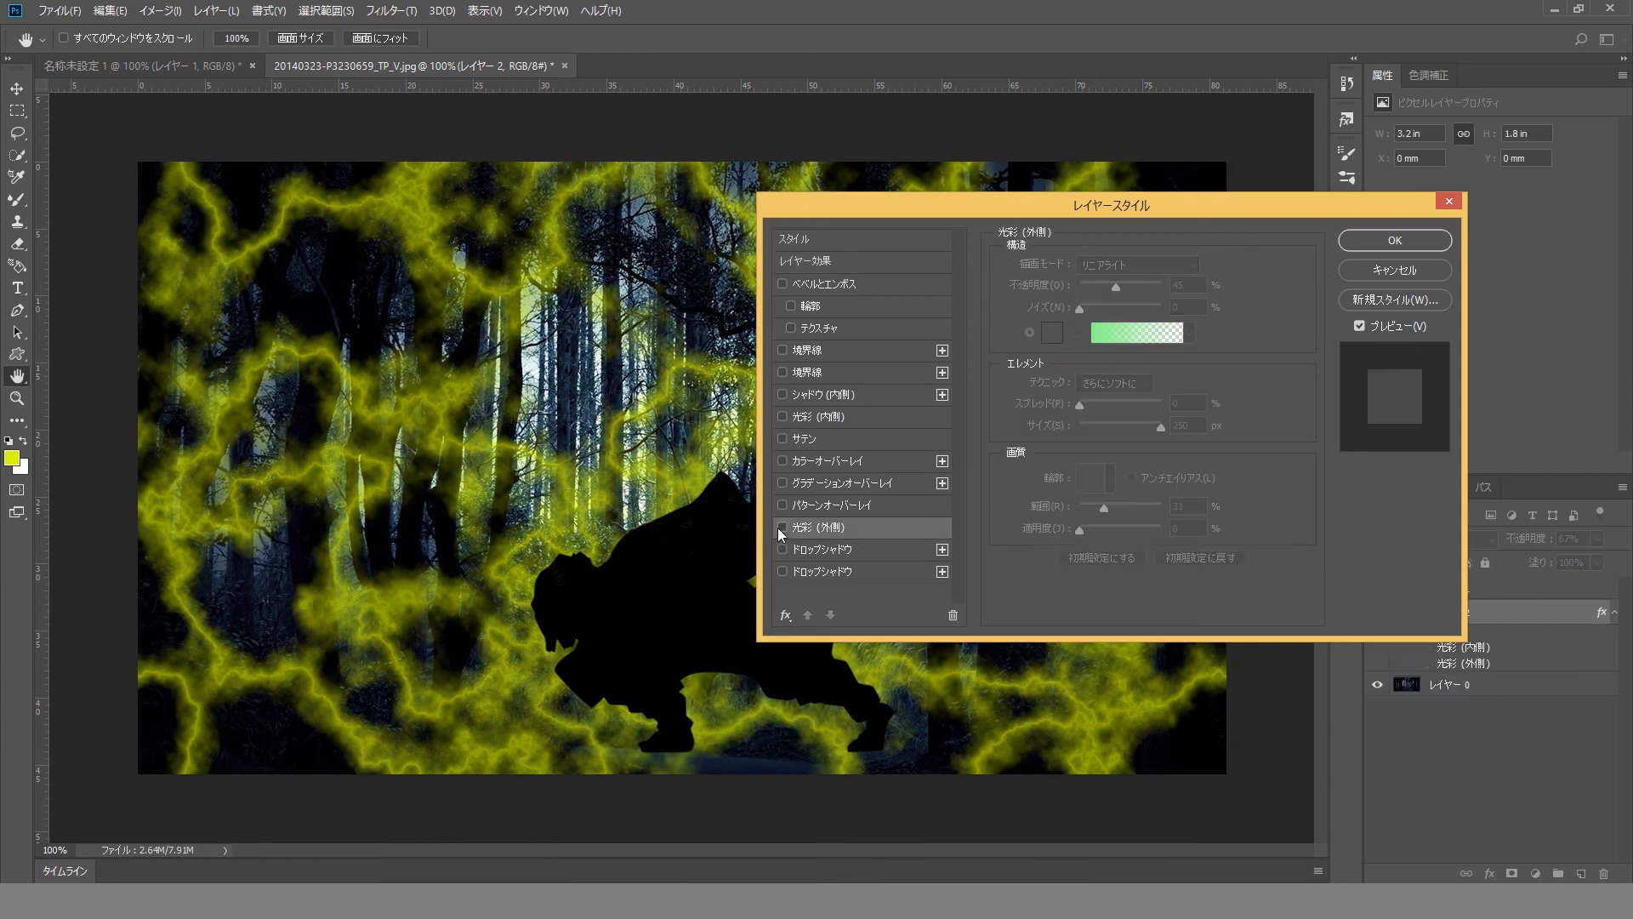
click(1381, 276)
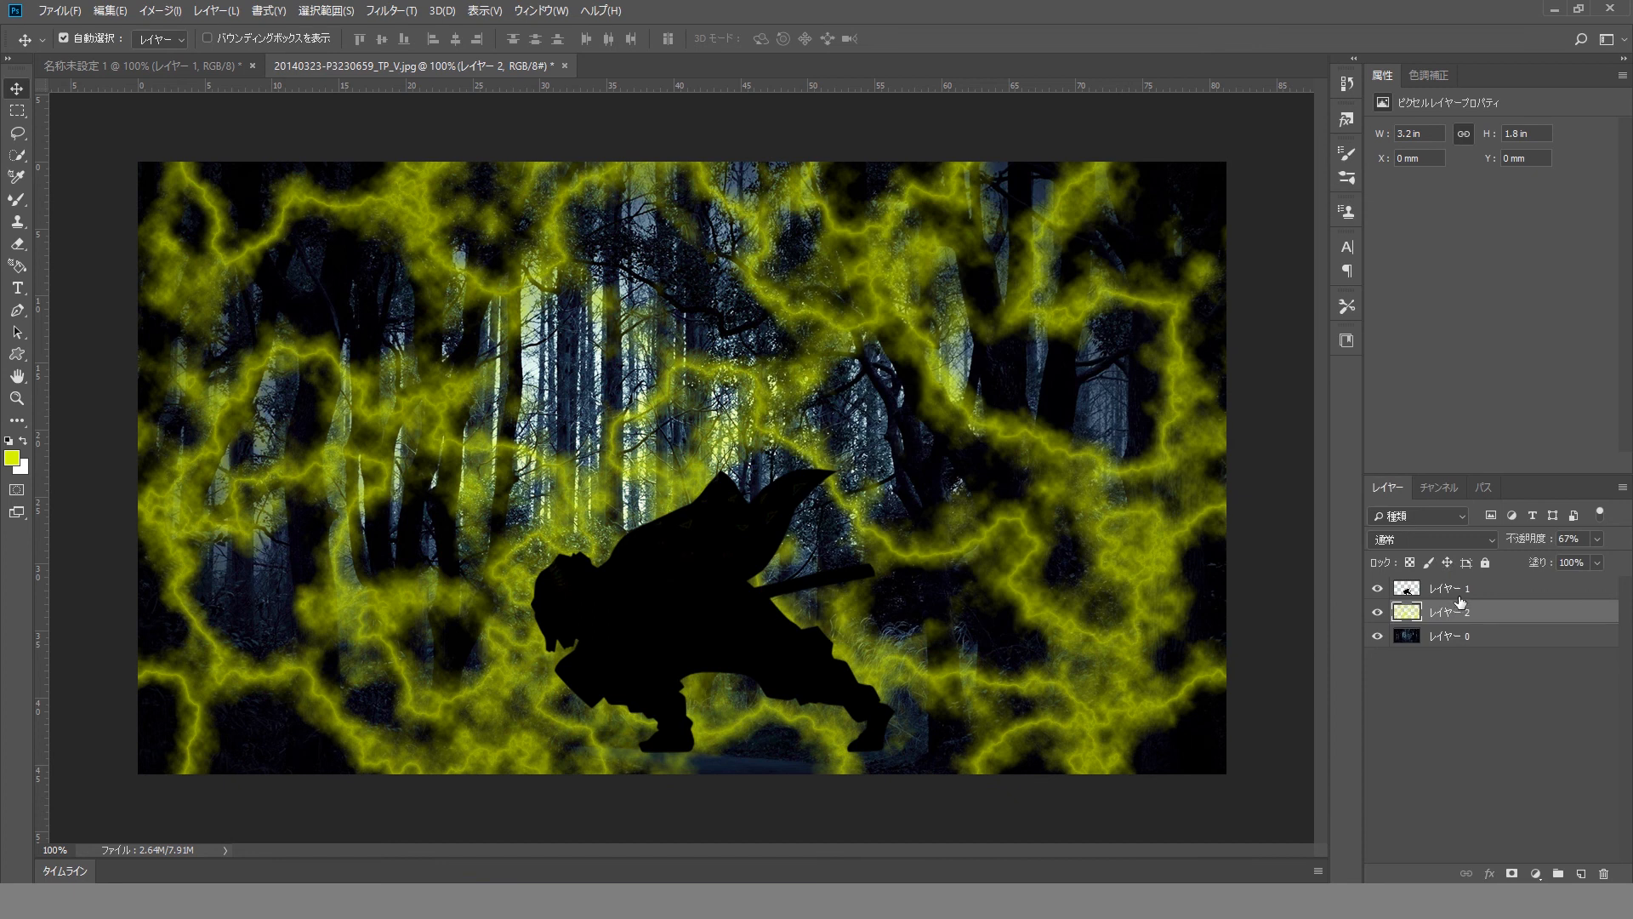
Add an outer glow (光彩 (外側)) to the silhouette layer and set its colour to light yellow f0fd86.
click(1460, 590)
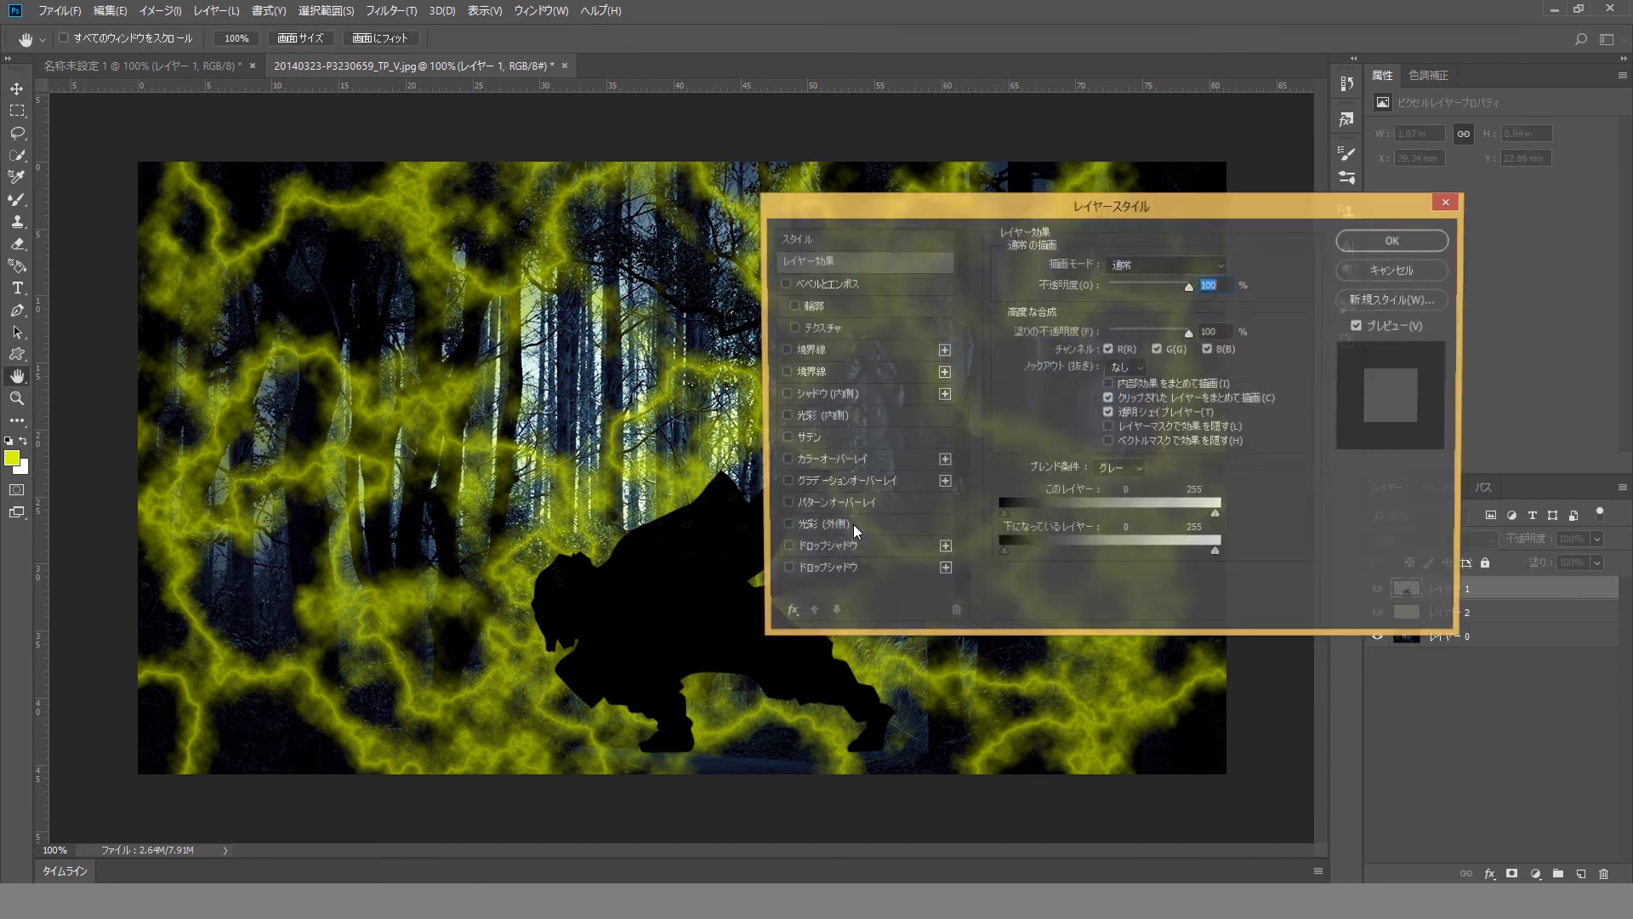
click(782, 528)
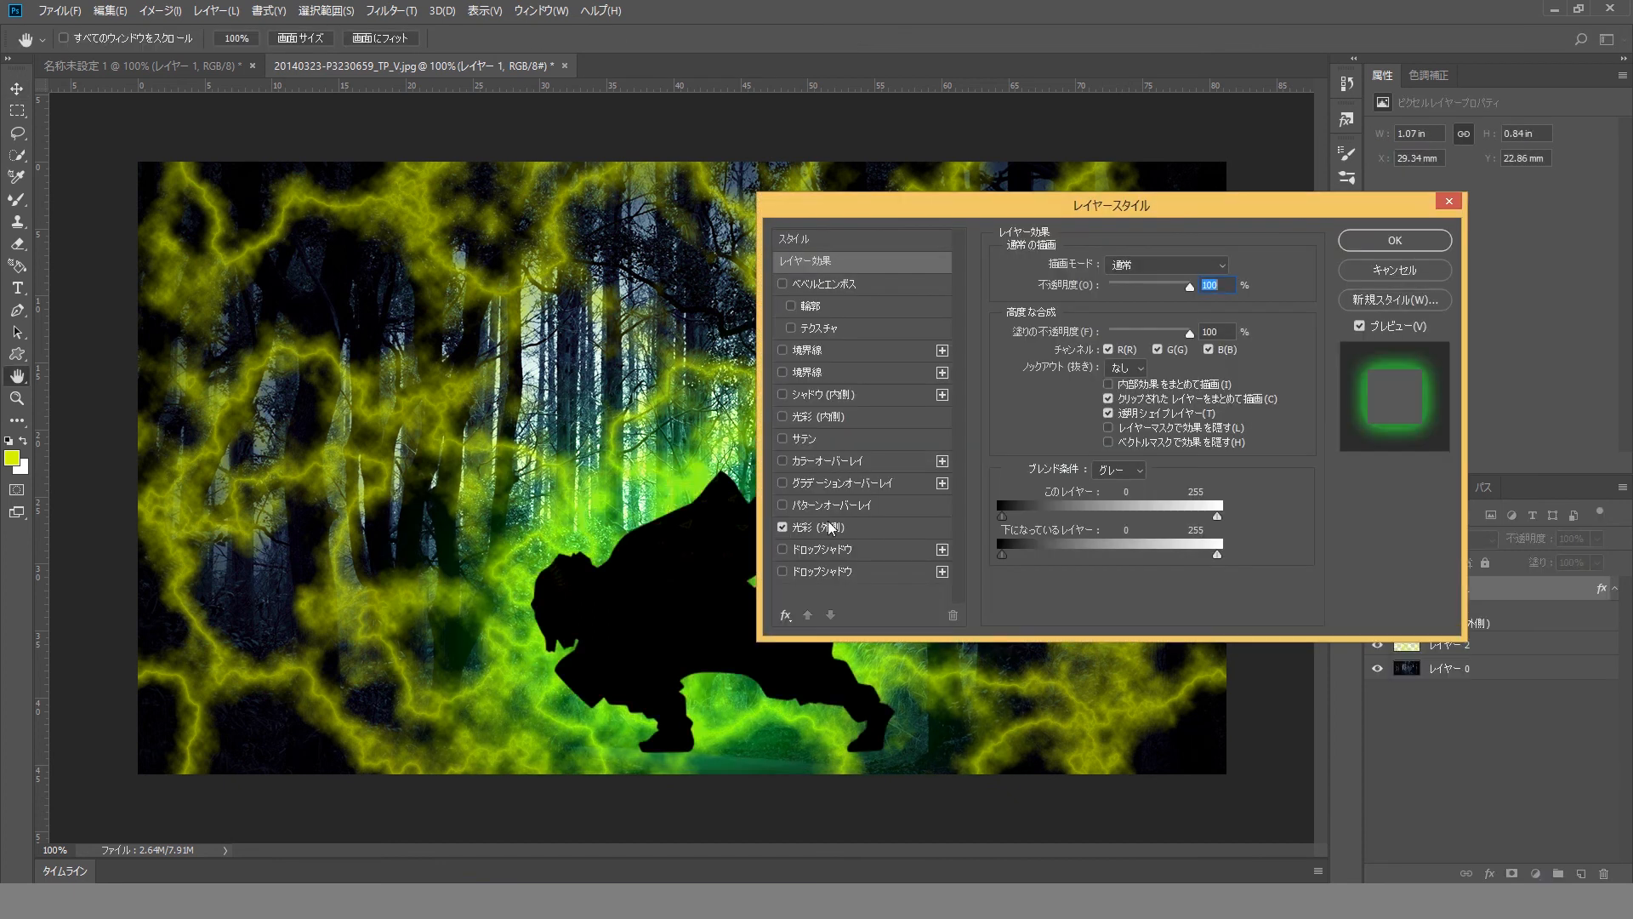
click(897, 529)
click(1053, 333)
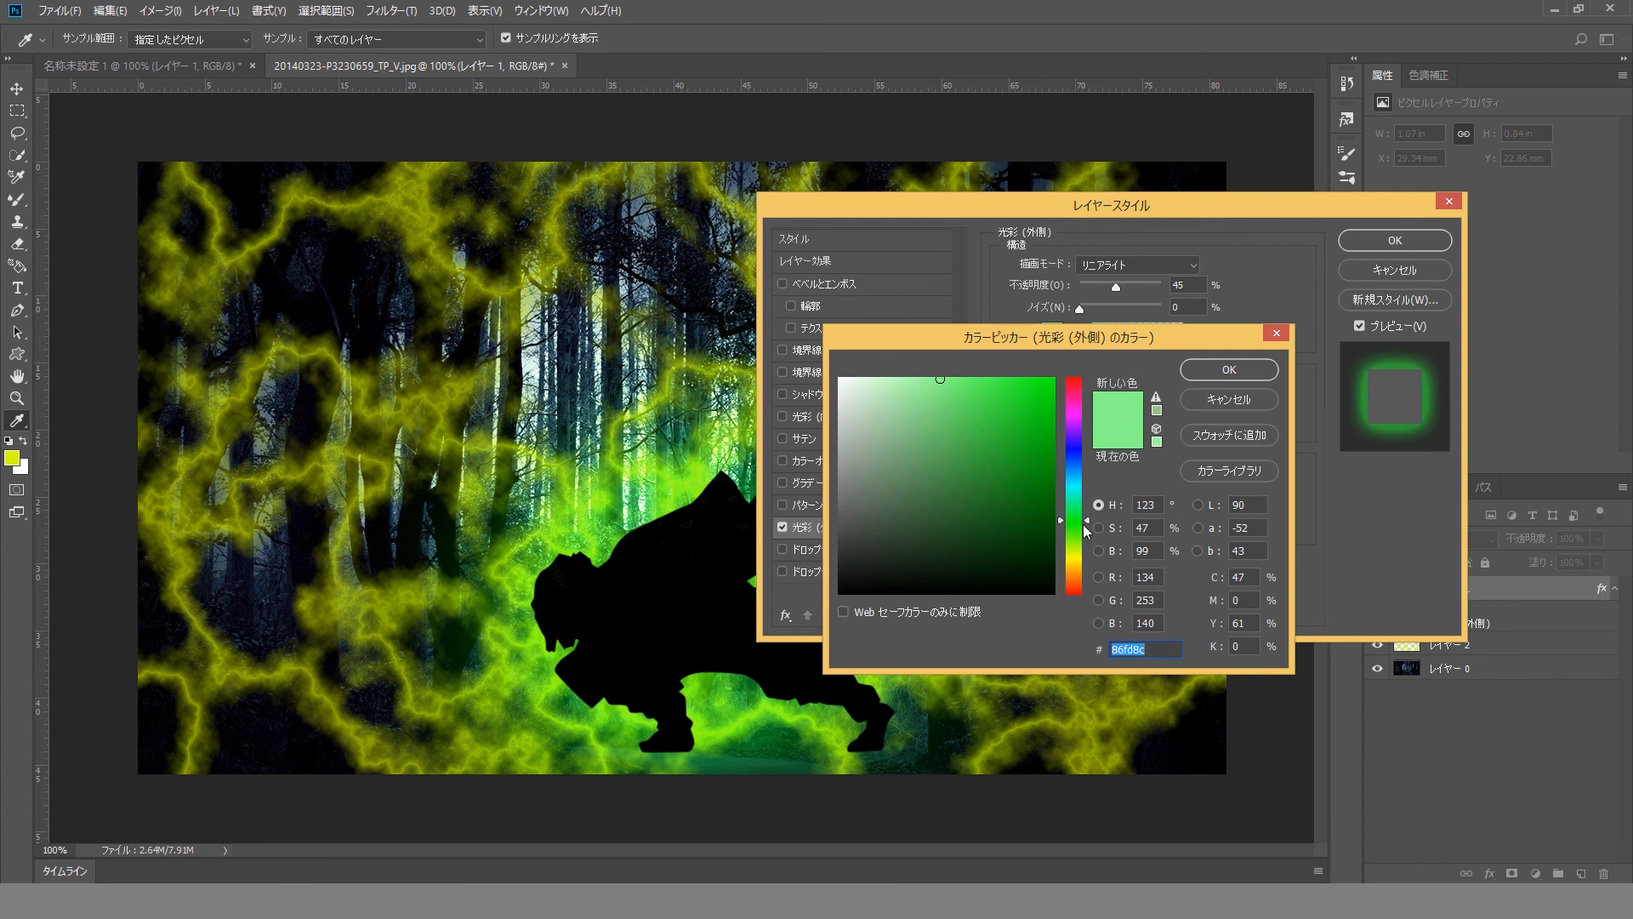
drag(1086, 529, 1089, 555)
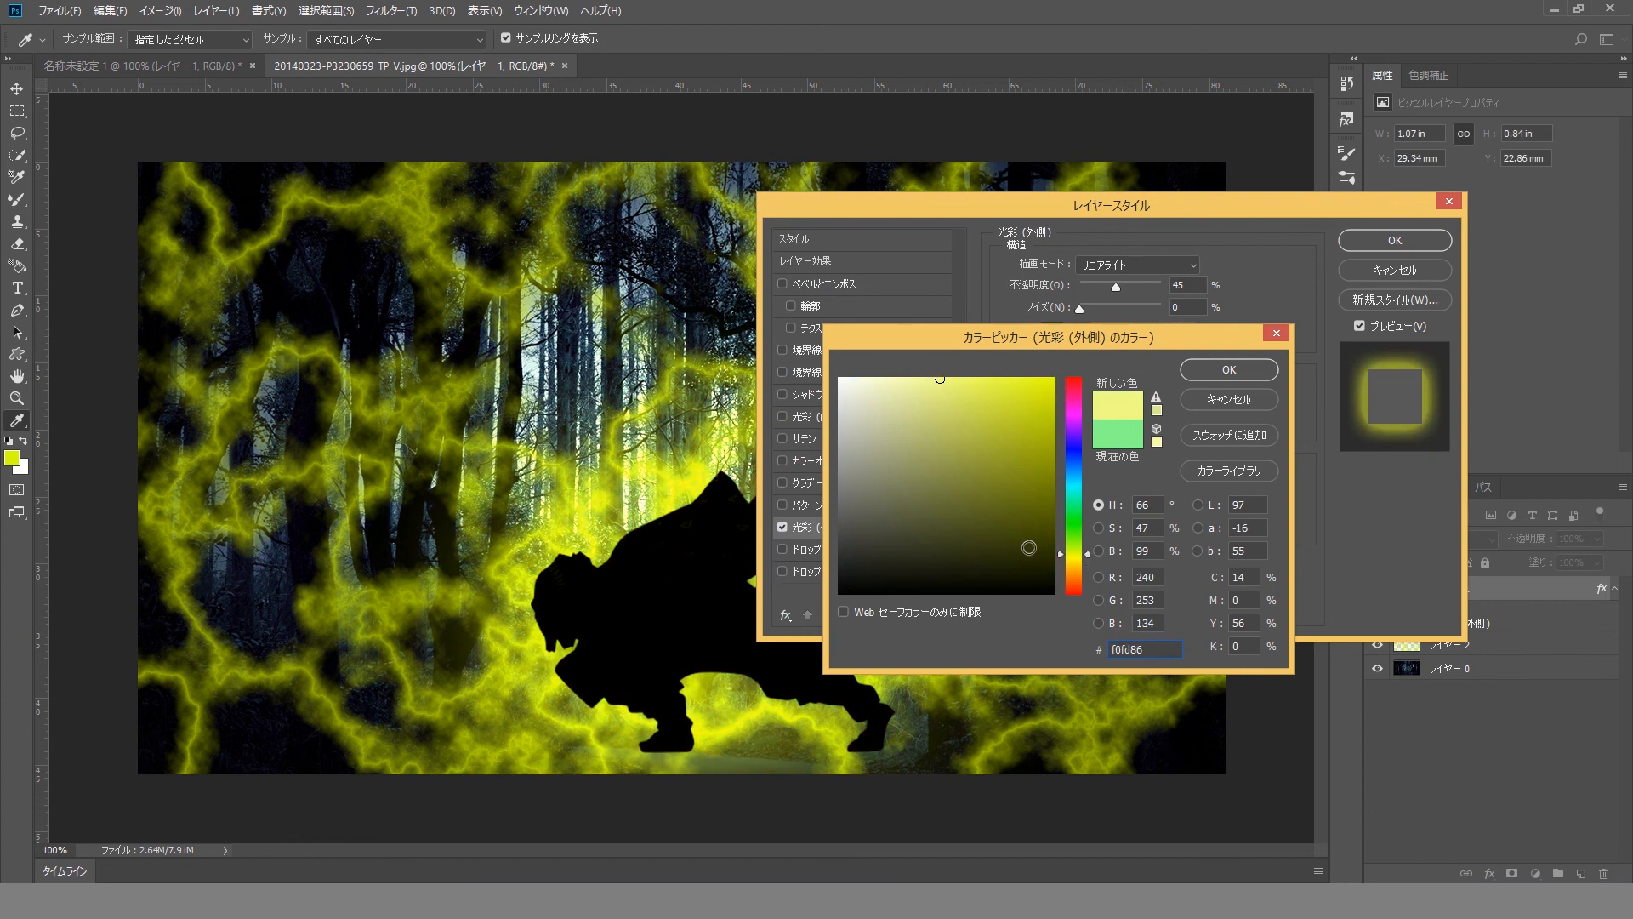
click(1222, 372)
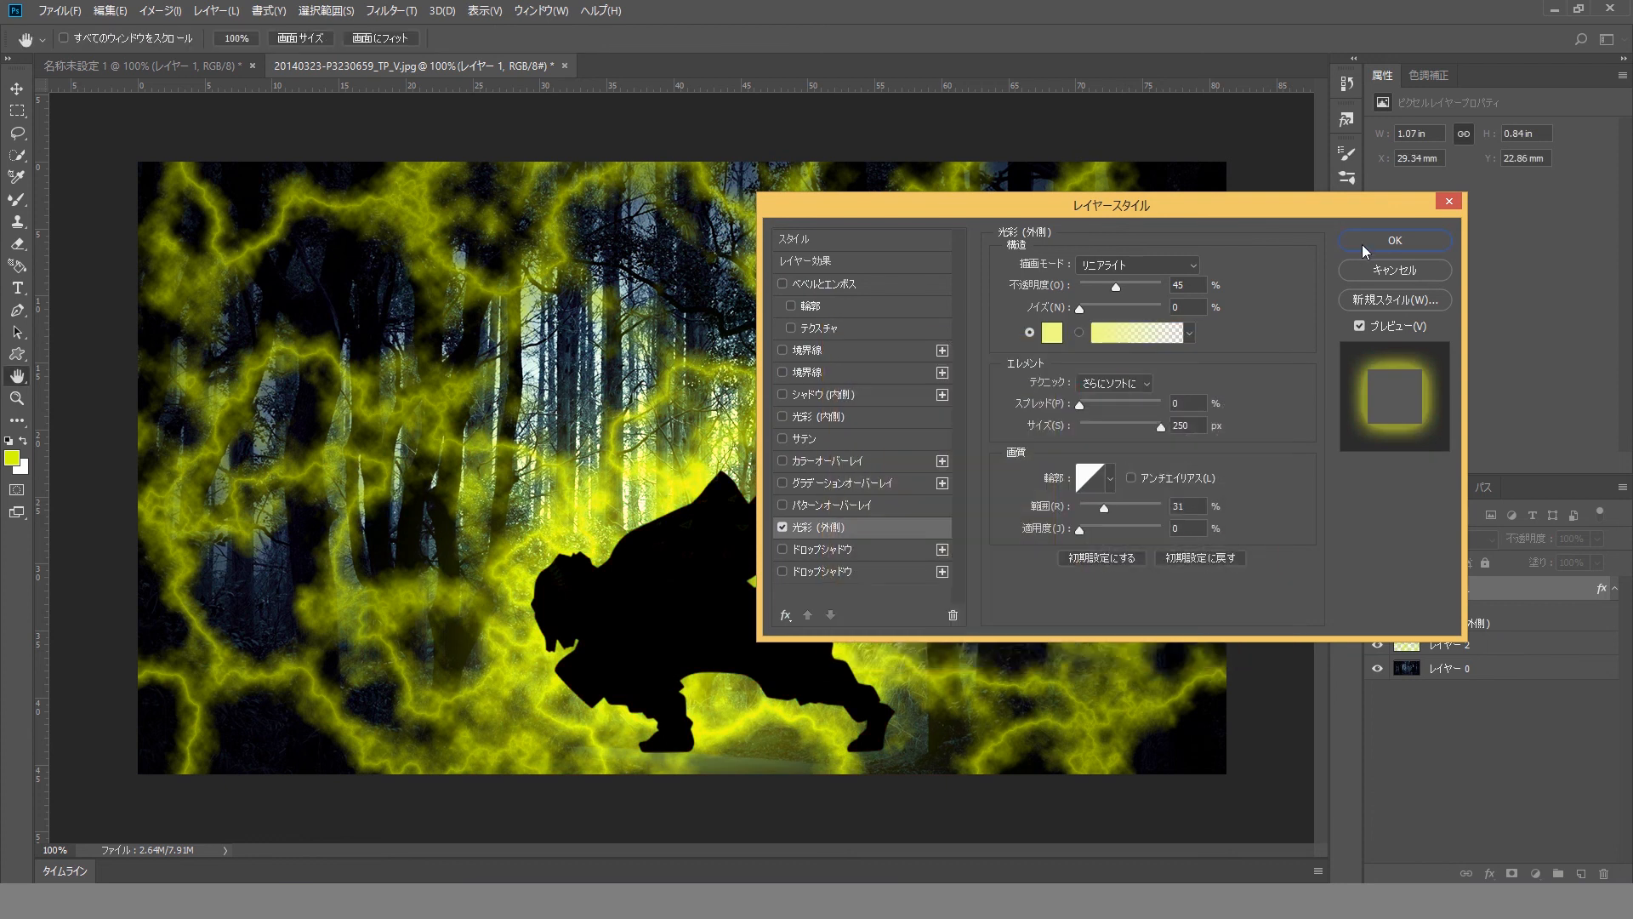
click(1395, 240)
click(391, 10)
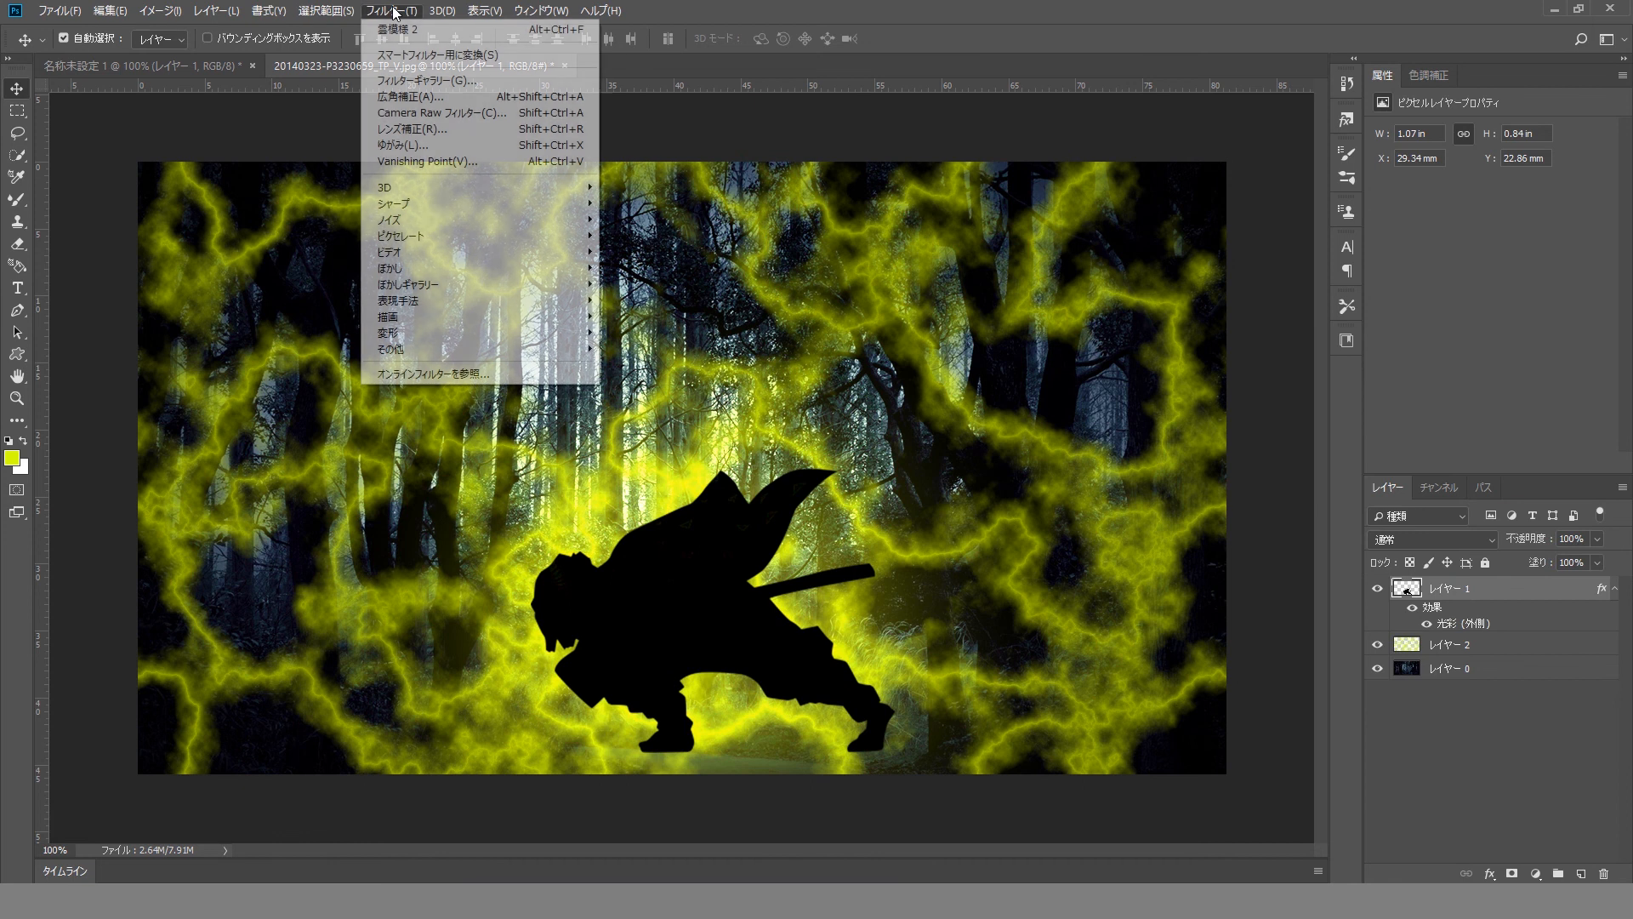
mouse_move(489, 326)
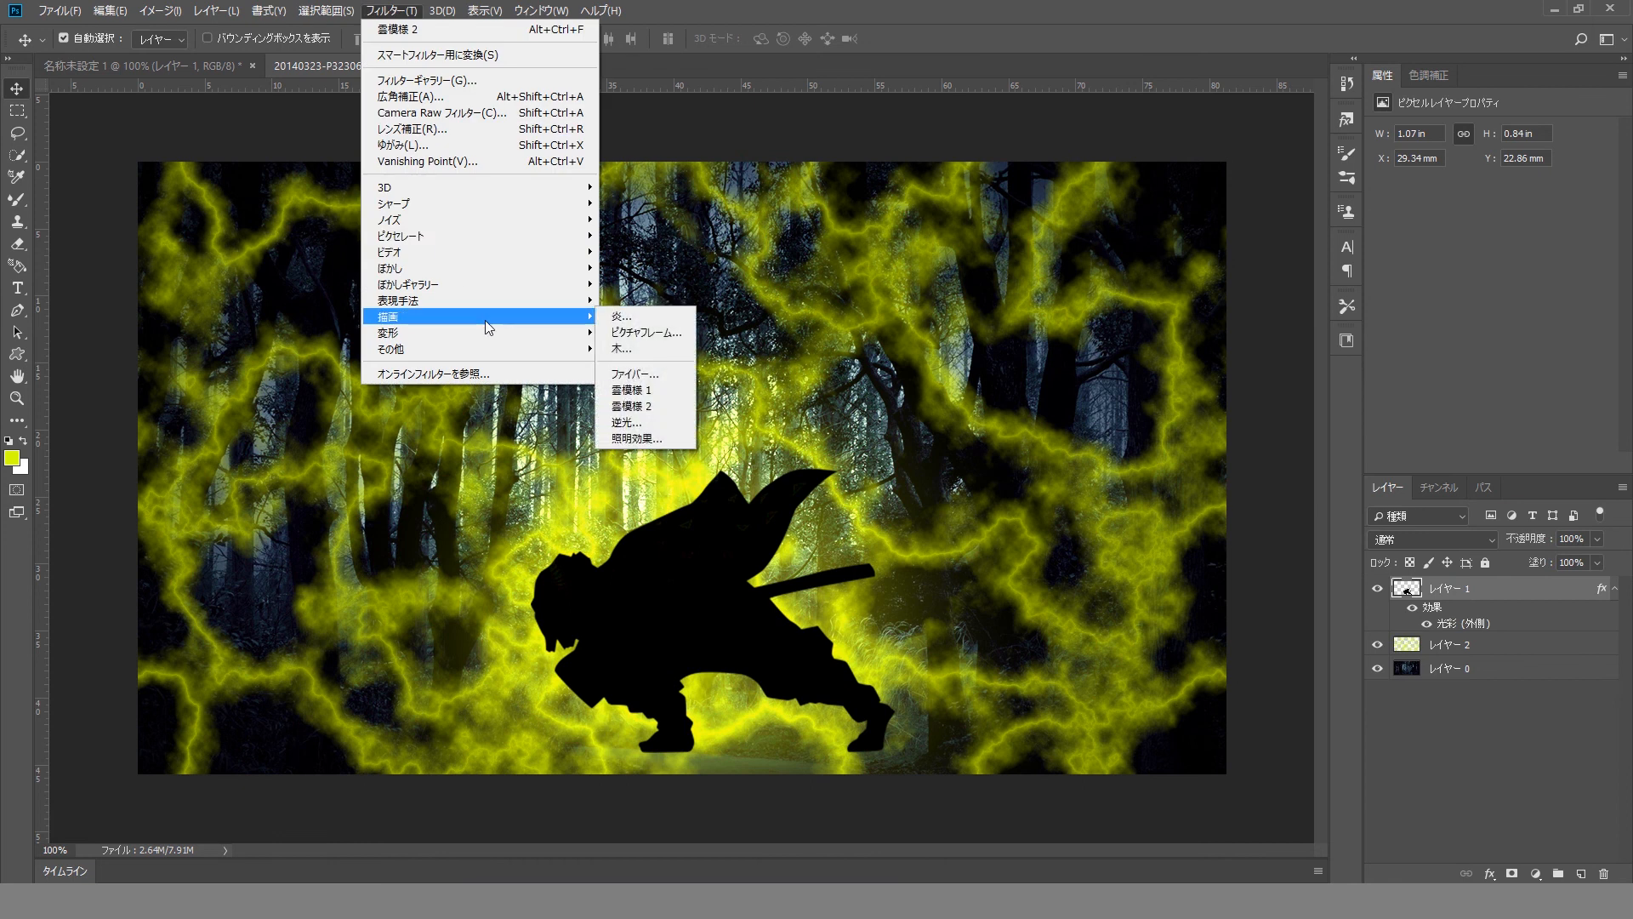
mouse_move(505, 269)
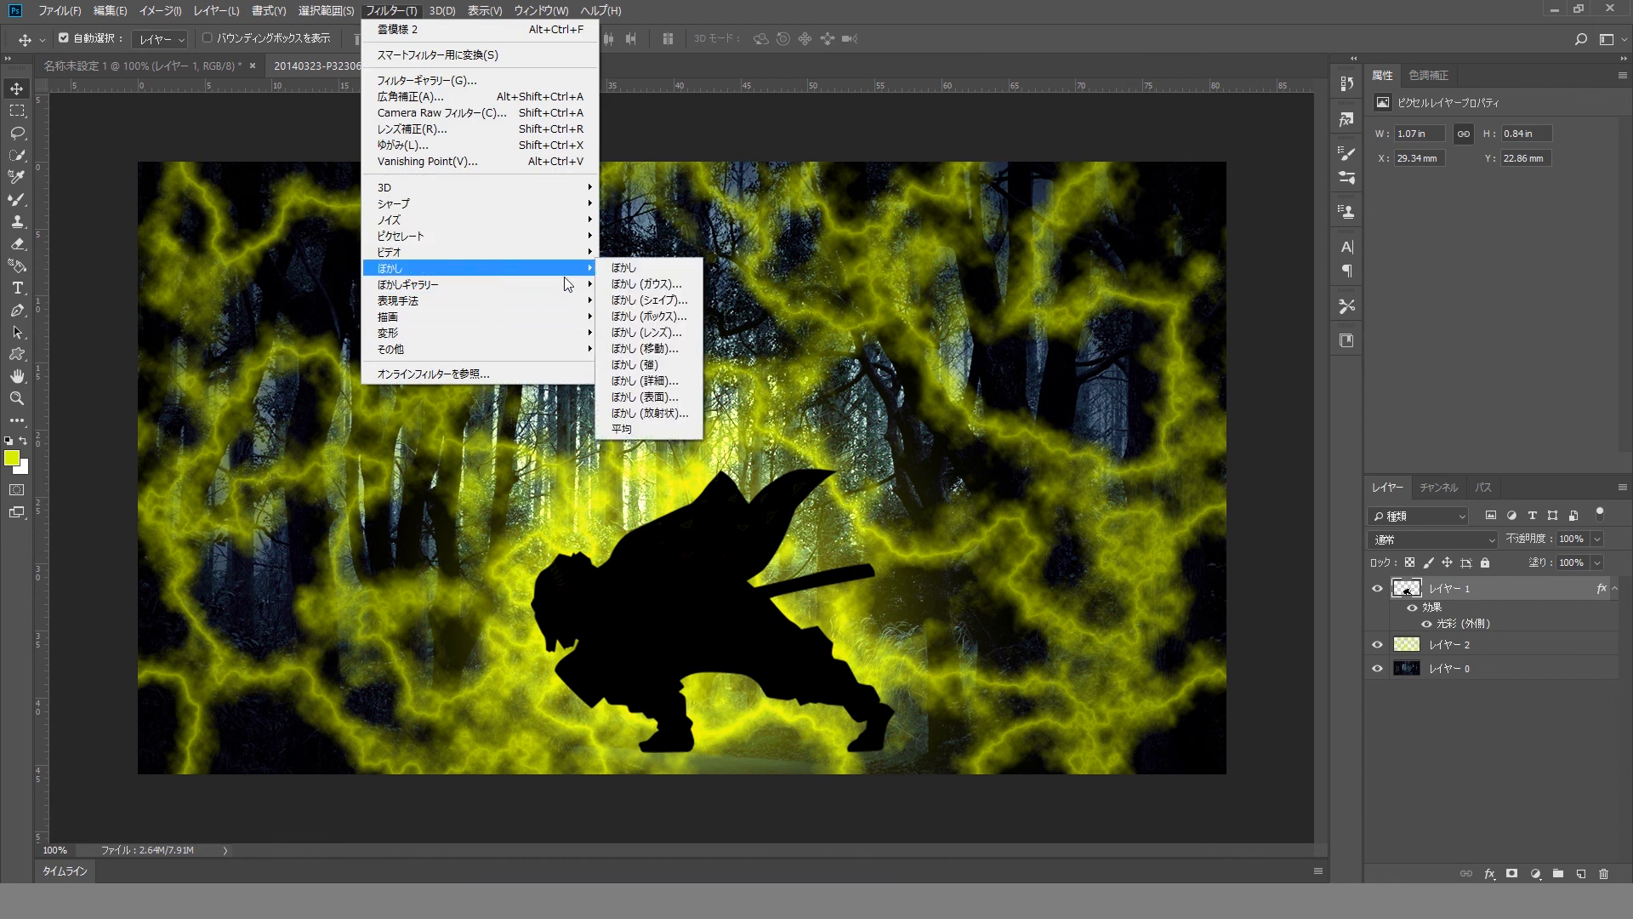
click(662, 349)
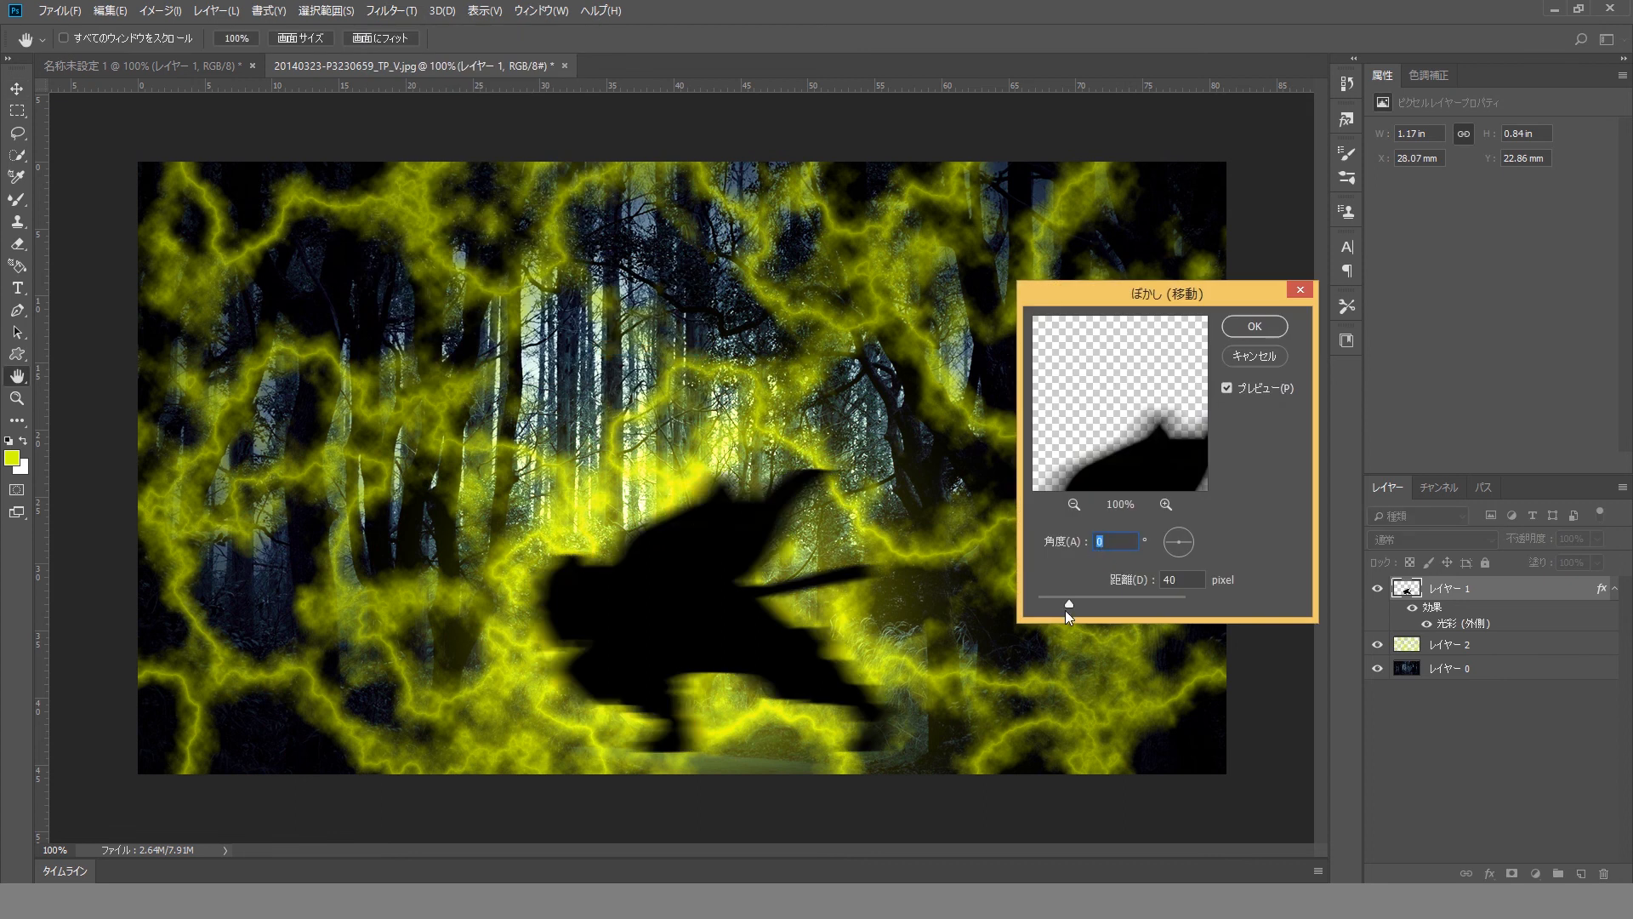
mouse_move(1065, 610)
mouse_down()
mouse_move(1040, 601)
mouse_move(1124, 609)
mouse_move(1038, 602)
mouse_up()
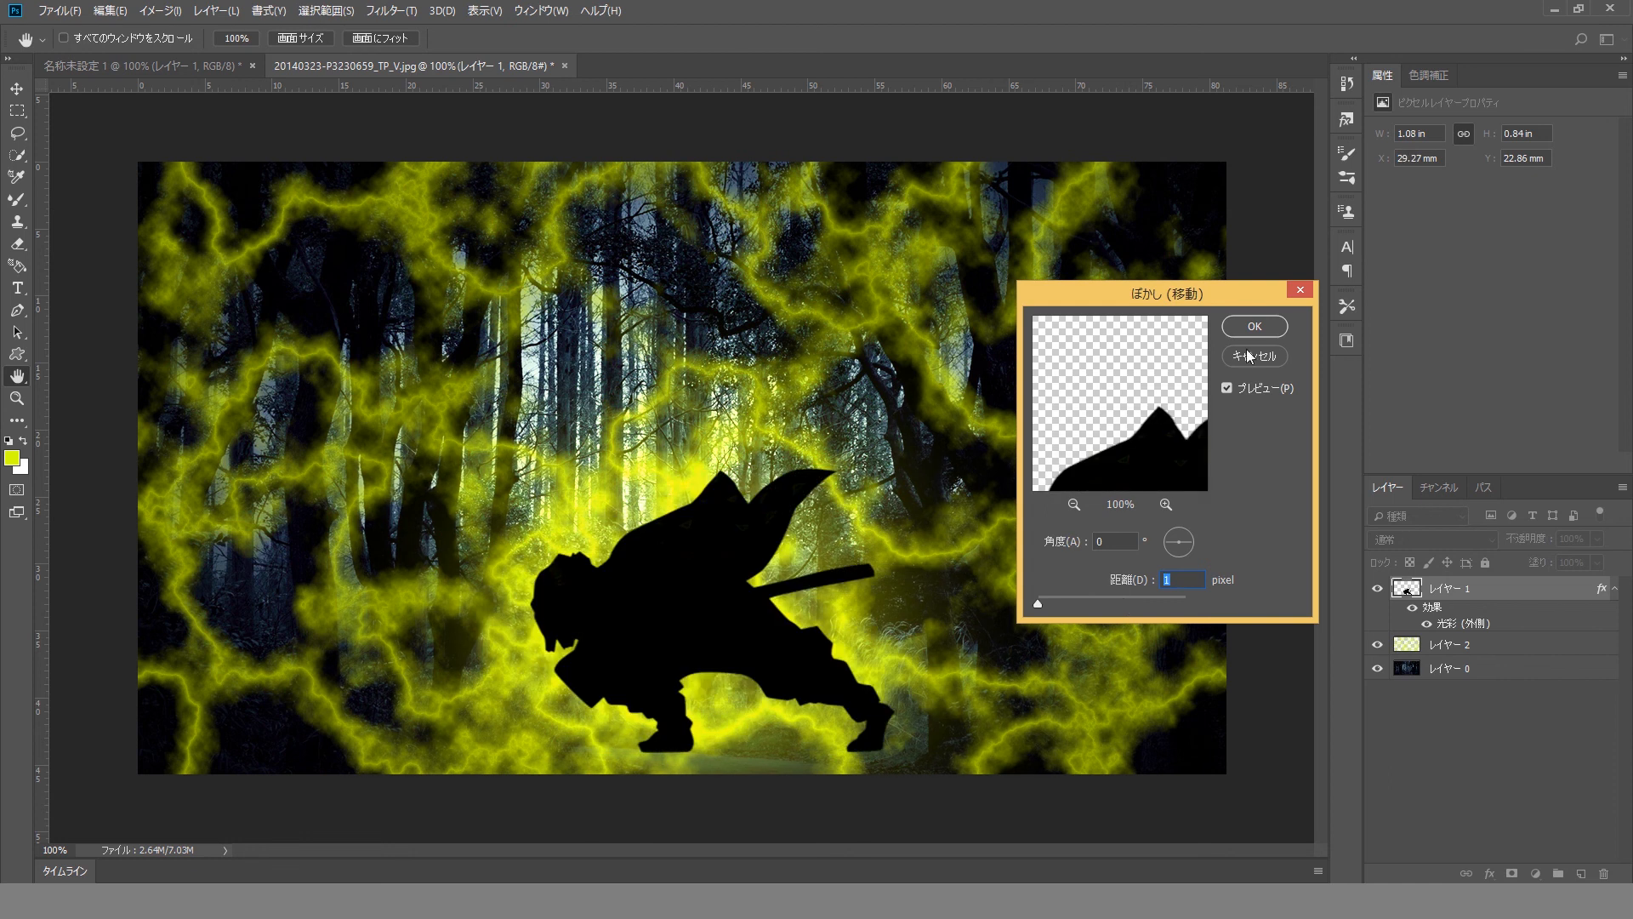
key(Return)
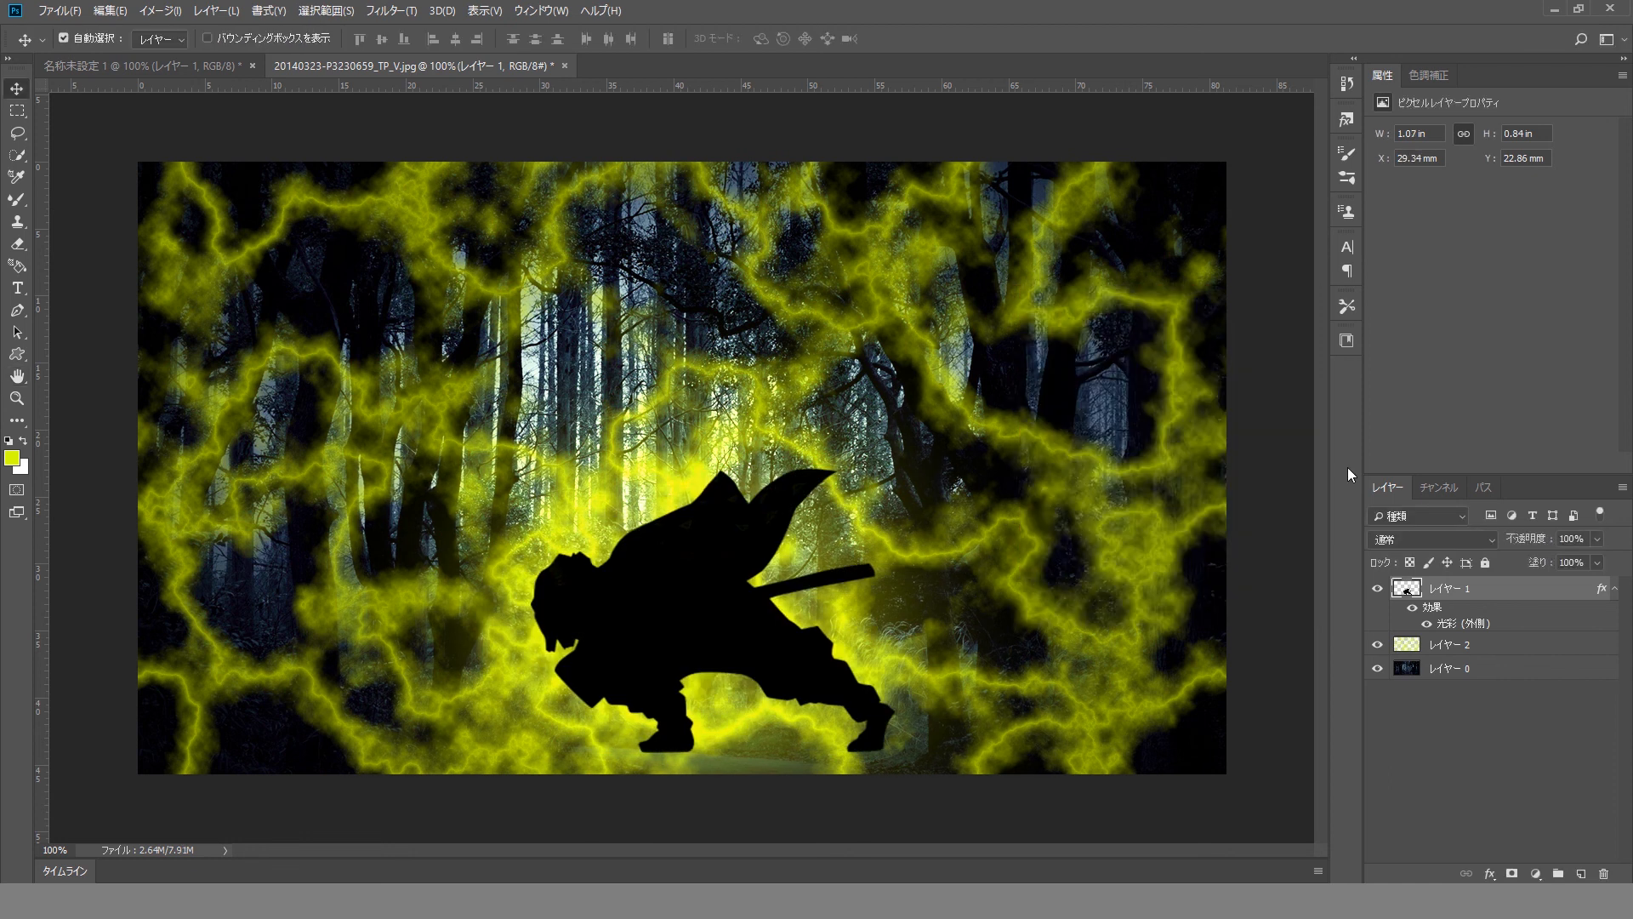